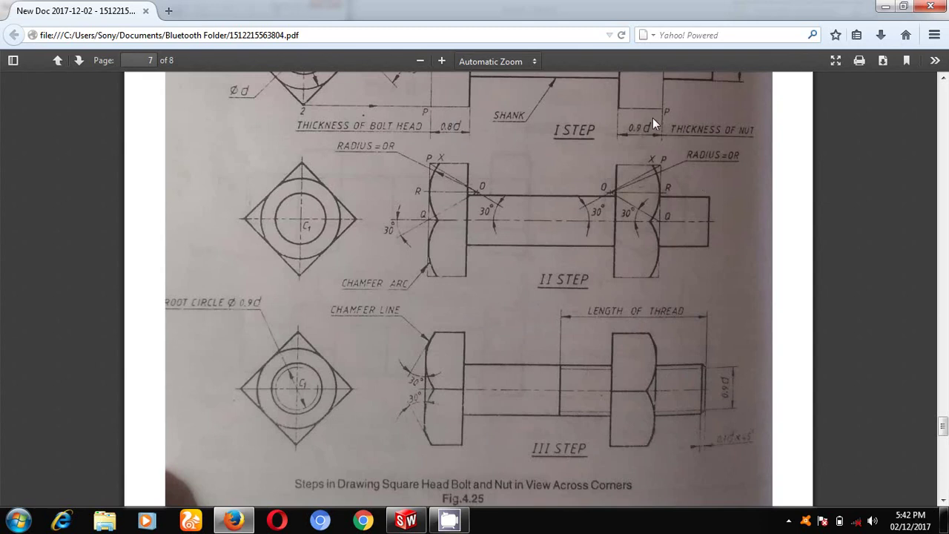
- Switch from the reference PDF to SolidWorks and sketch a diamond-oriented four-sided polygon around an inscribed circle about 42.3 mm in diameter near the sheet's left edge
scroll(640, 178, up, 3)
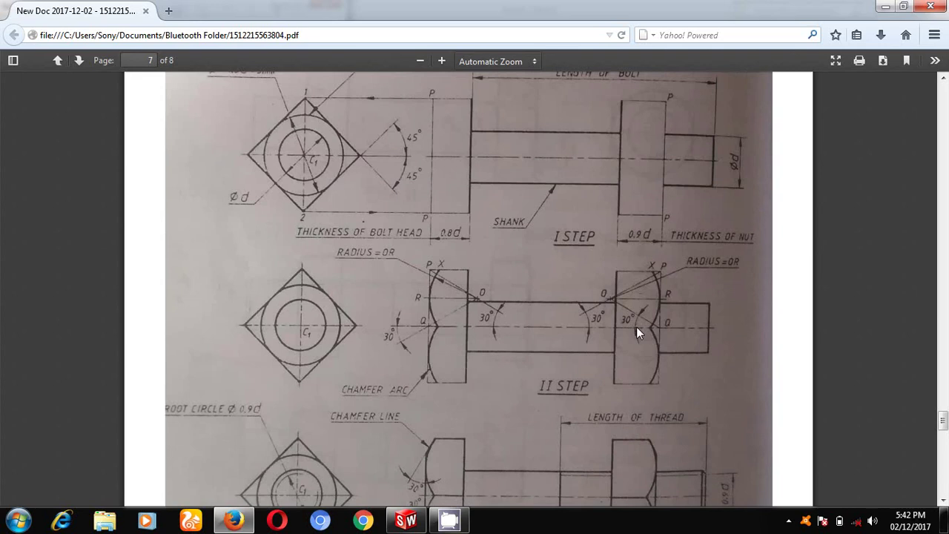
scroll(636, 331, down, 3)
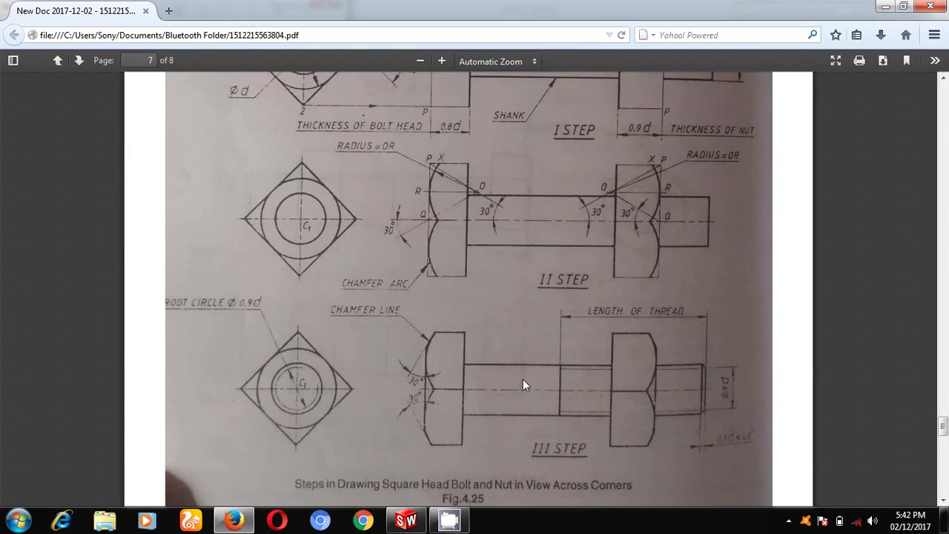
scroll(523, 385, down, 1)
click(406, 520)
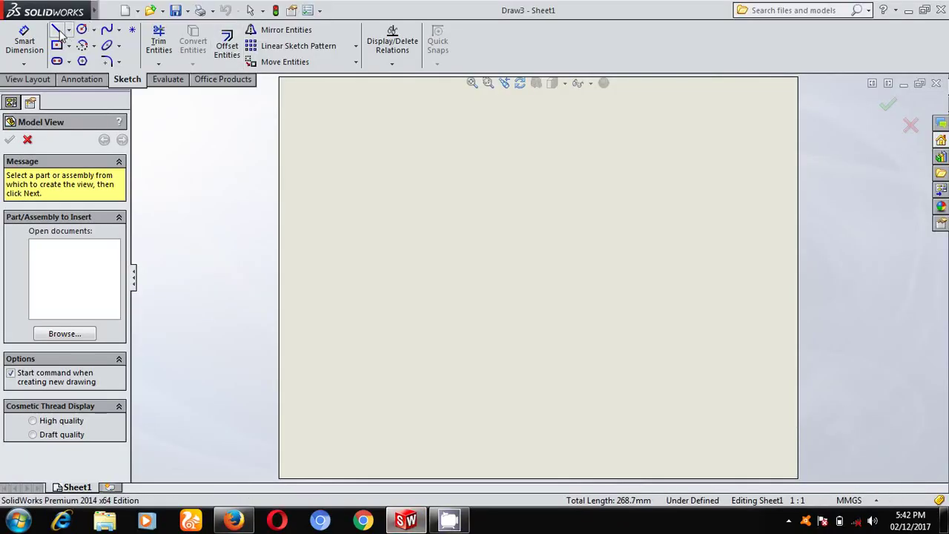
click(82, 62)
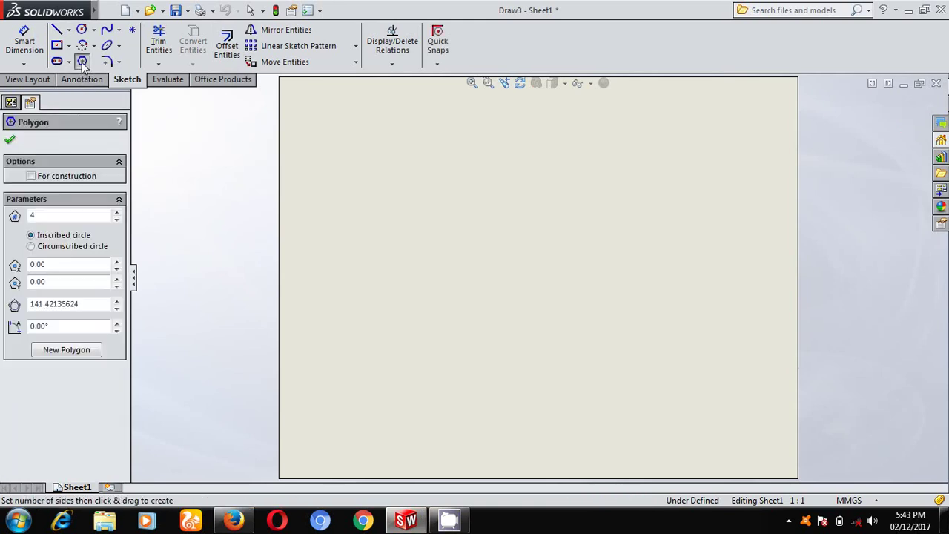
click(405, 520)
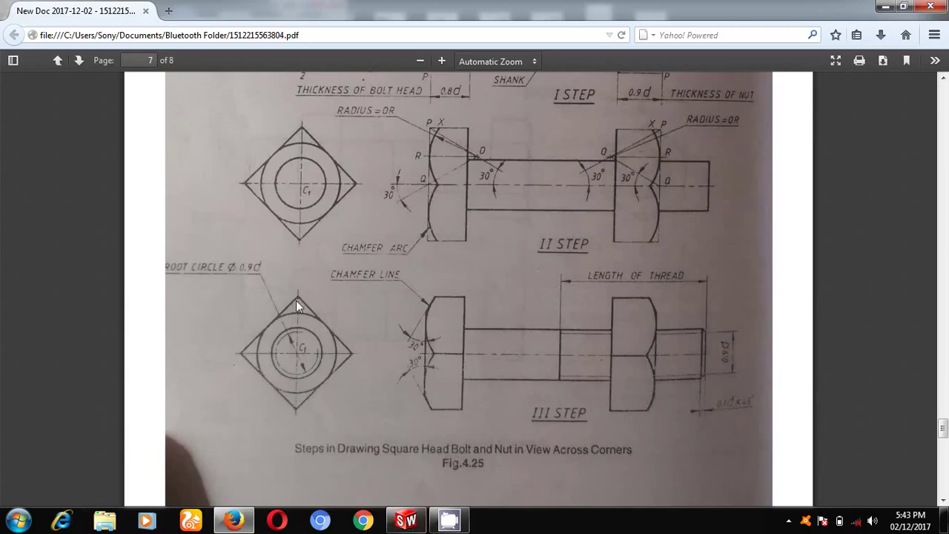
click(406, 521)
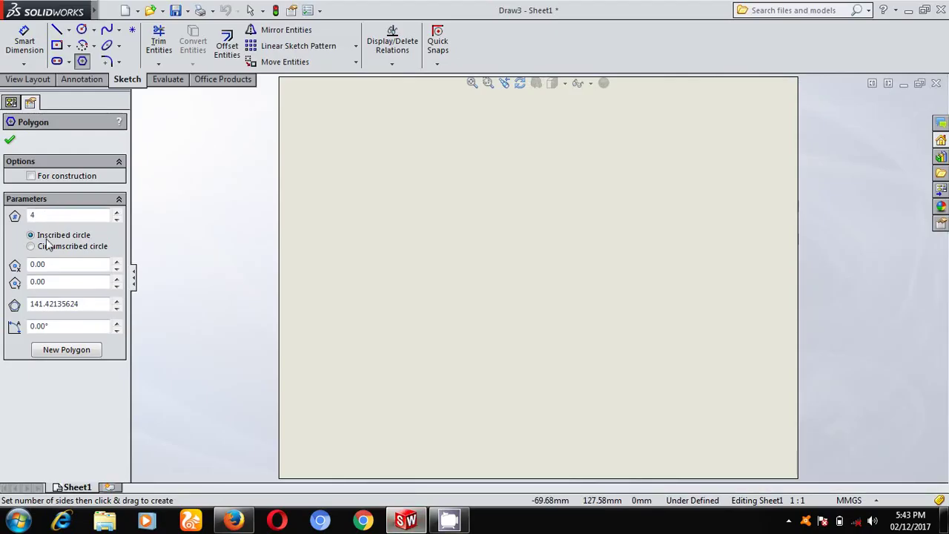
click(66, 350)
click(335, 255)
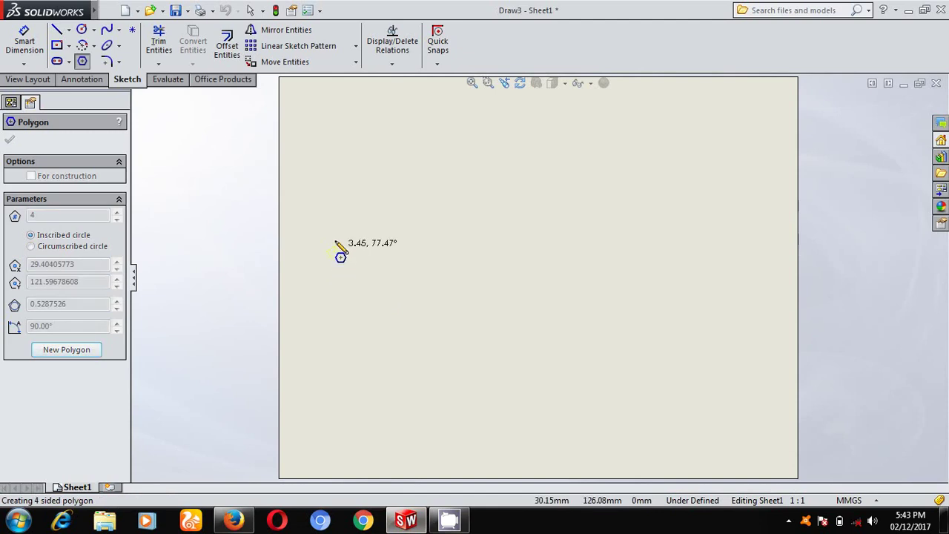
click(333, 198)
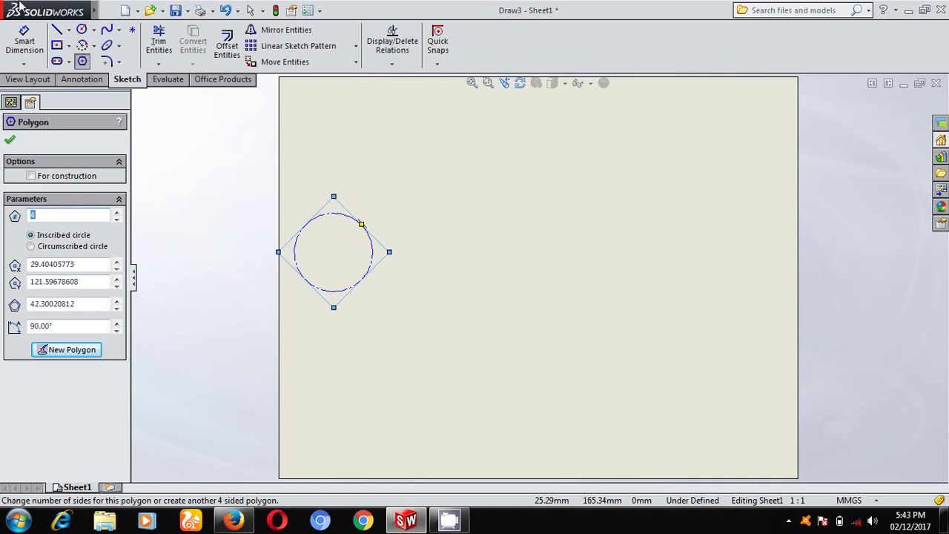
- Dimension the diameter of the polygon's inscribed circle as 1.5*25+3, giving 40.5 mm
click(25, 41)
click(348, 217)
click(338, 165)
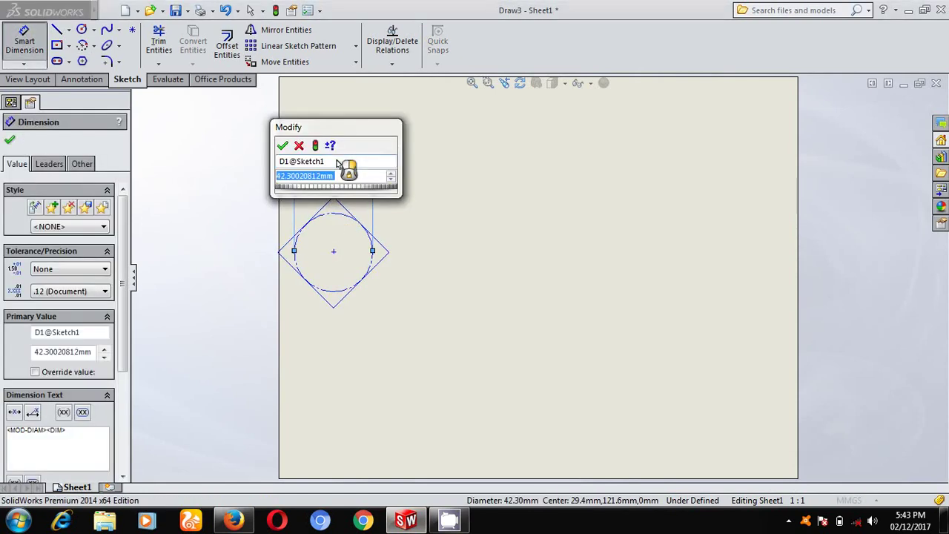
text(1.5*25+3)
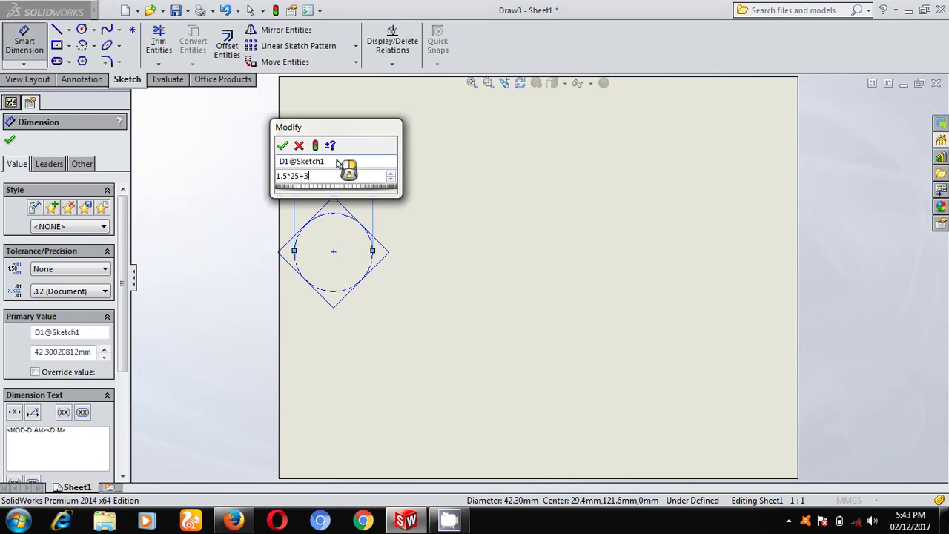
click(282, 145)
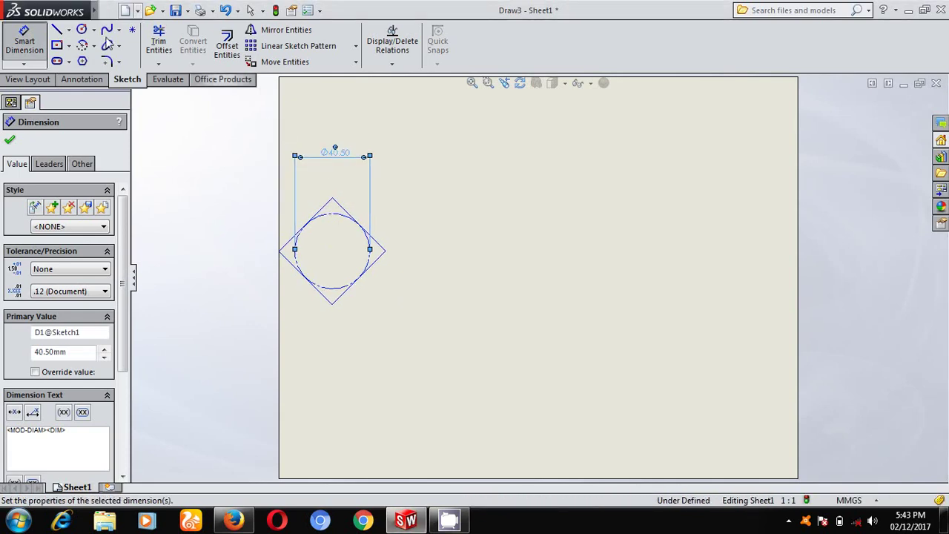
click(9, 141)
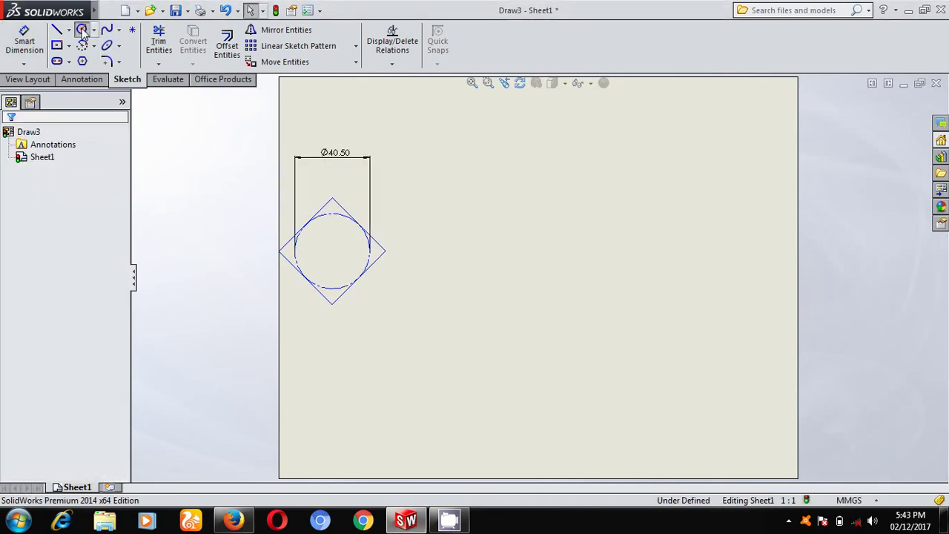
- Sketch a circle about 13 mm in radius from the polygon's centre point, inside the inscribed circle
click(81, 29)
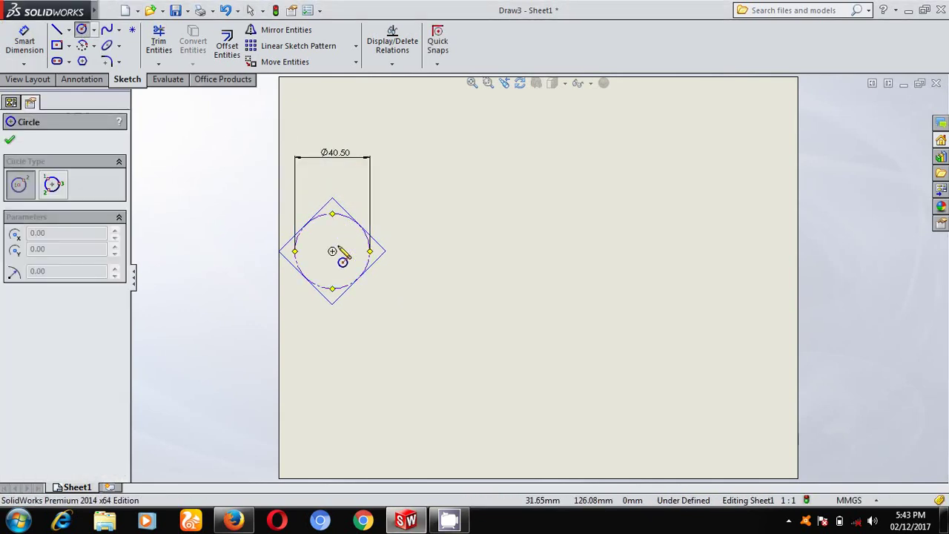
click(332, 252)
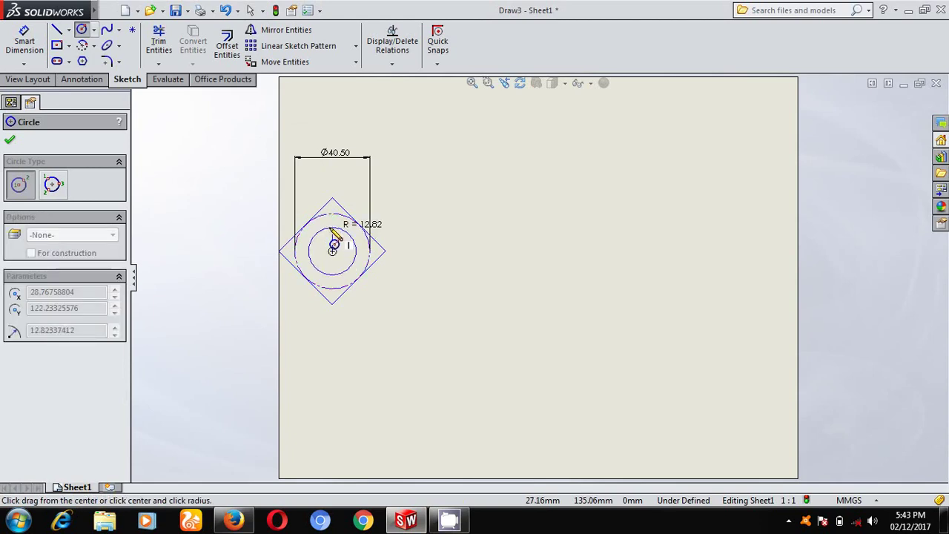
click(349, 234)
key(Escape)
- Dimension the inner circle's diameter and set it to 25 mm
key(d)
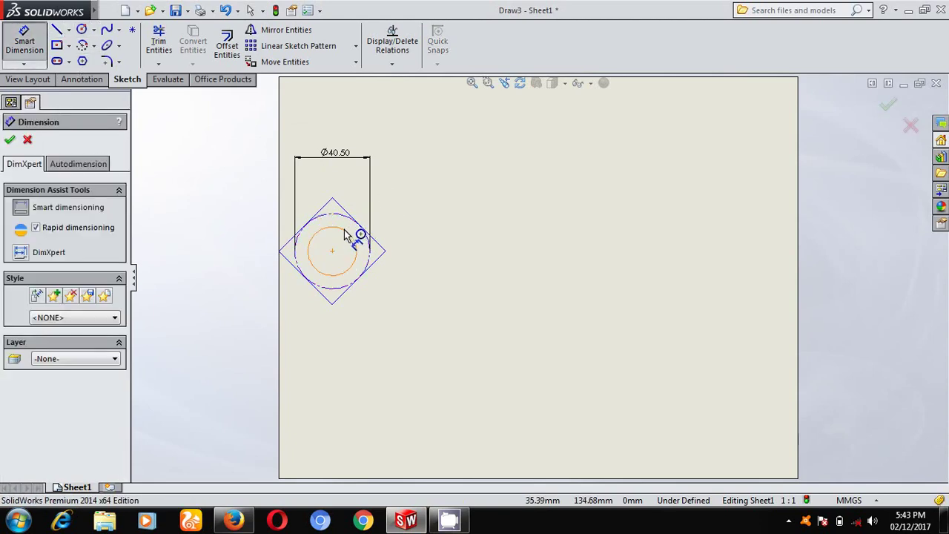
click(350, 235)
click(415, 177)
text(25)
key(Return)
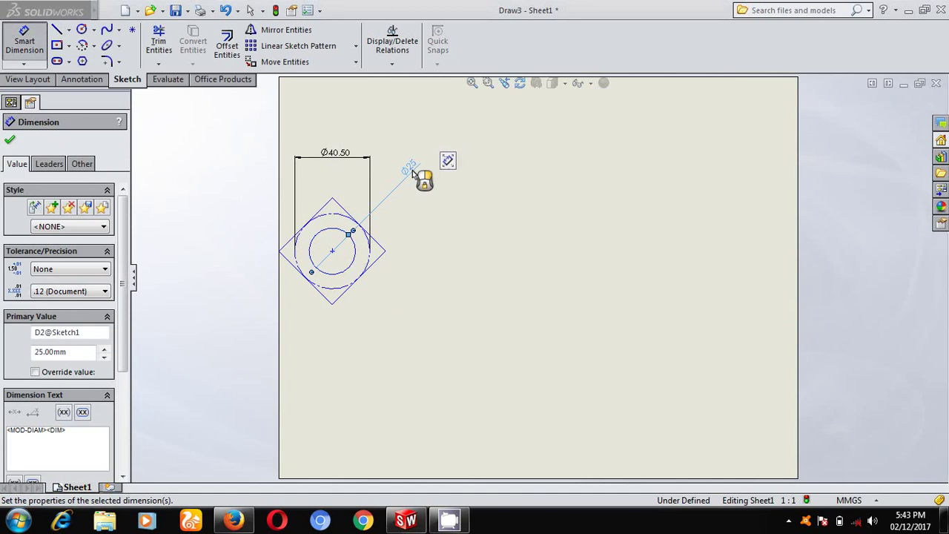
click(11, 141)
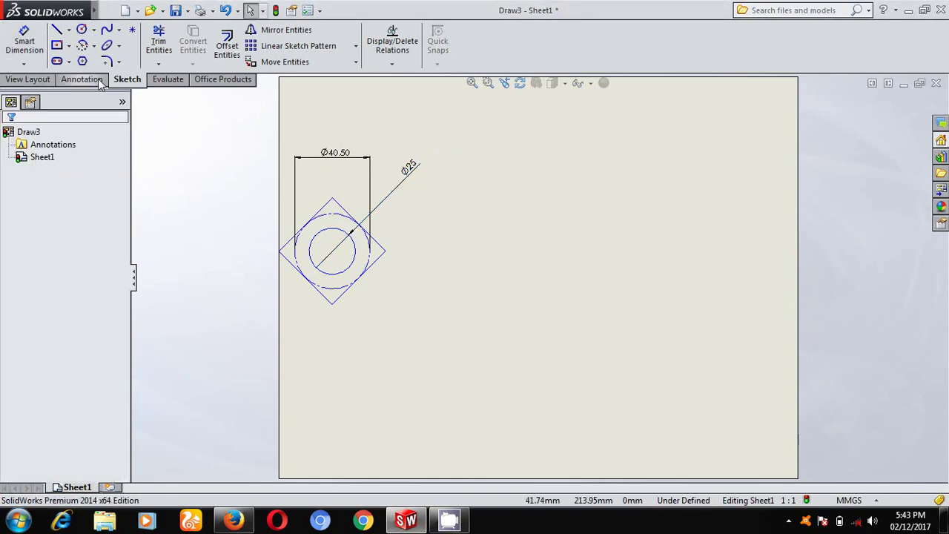
- Draw a horizontal centerline from the circles' centre to near the right edge of the sheet
click(69, 30)
click(88, 59)
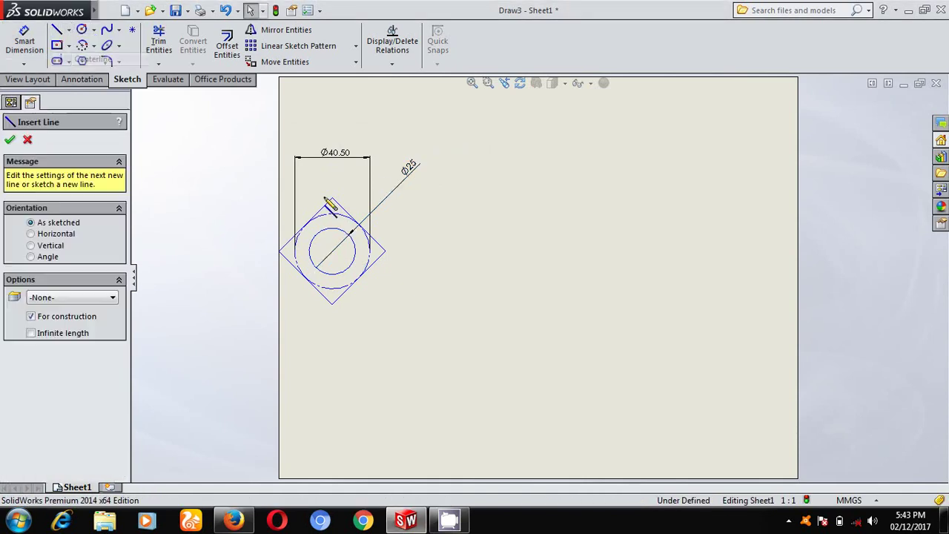
click(332, 251)
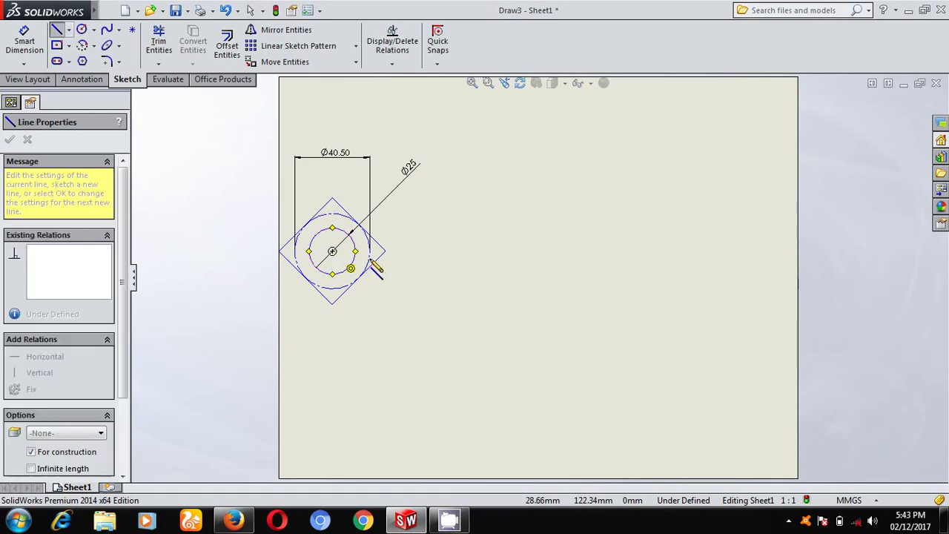
click(789, 252)
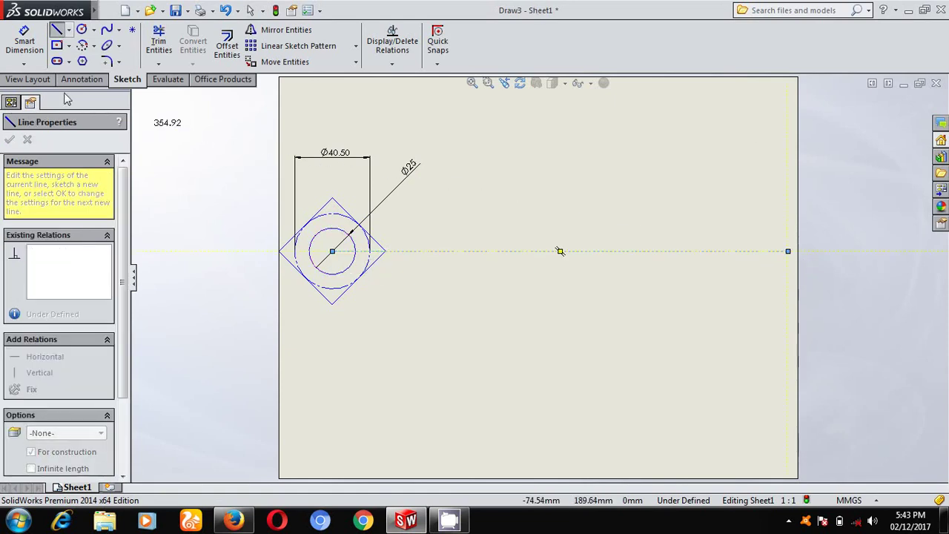
click(58, 29)
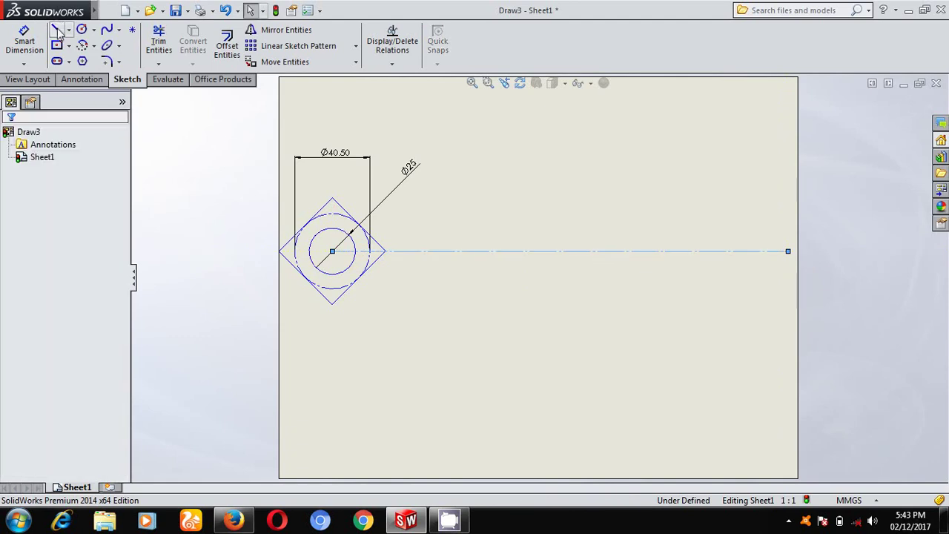
- Sketch the bolt head as a closed line rectangle about 57 by 18.7 mm, level with the polygon's upper and lower corners
click(58, 30)
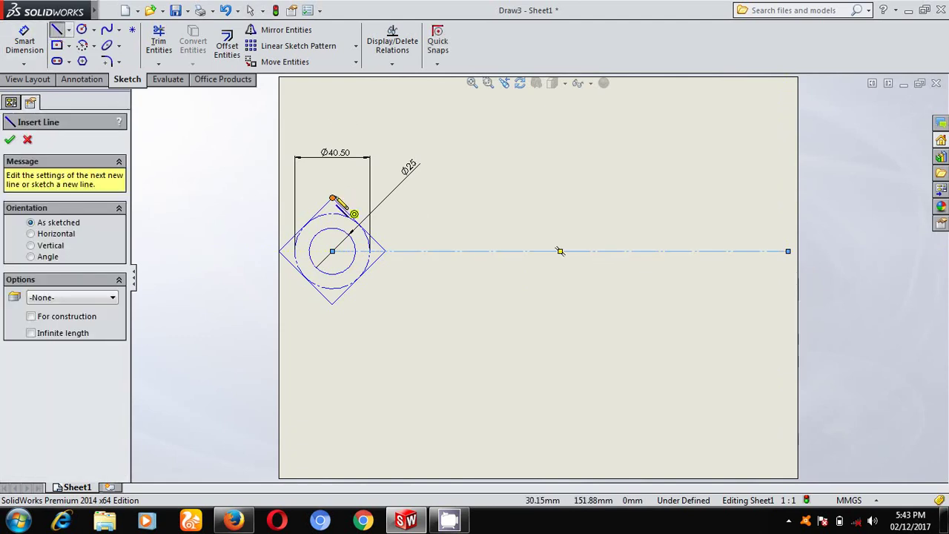
click(440, 198)
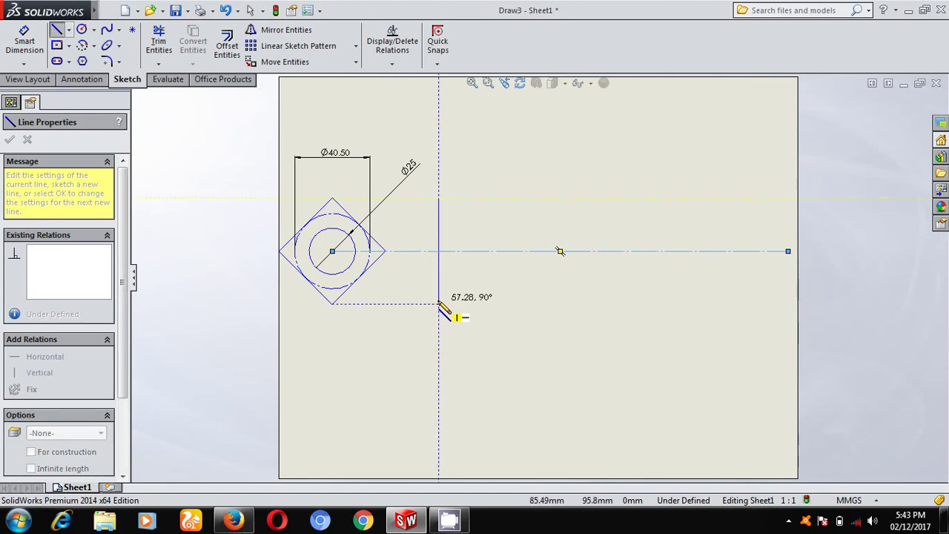
click(440, 304)
click(474, 305)
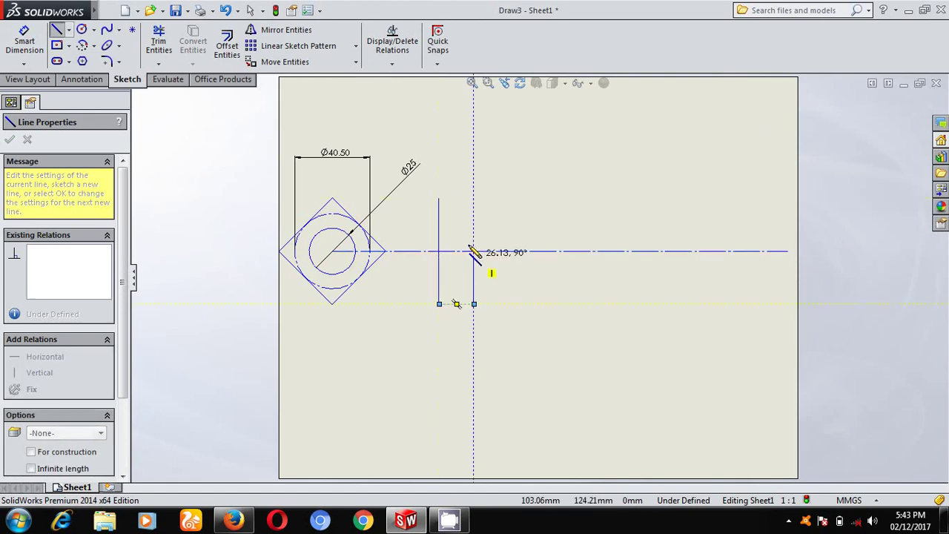
click(474, 198)
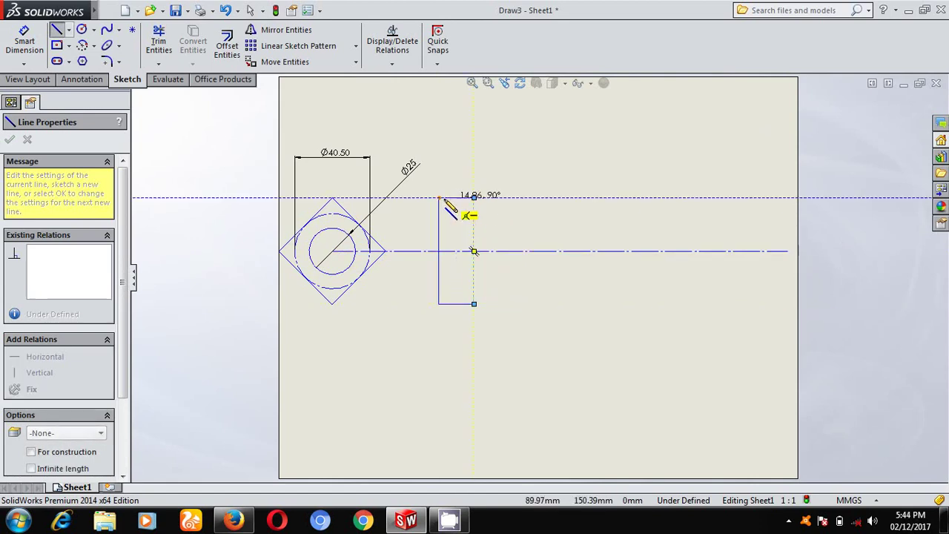
click(440, 198)
- Check the head thickness in the reference PDF and dimension the bolt head rectangle's width as 0.8 times 25, giving 20 mm
click(24, 41)
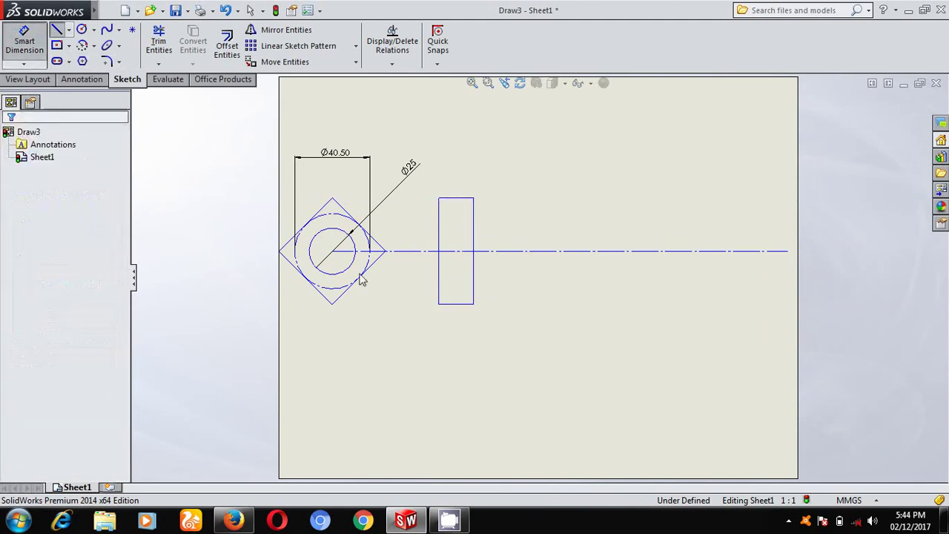
click(234, 519)
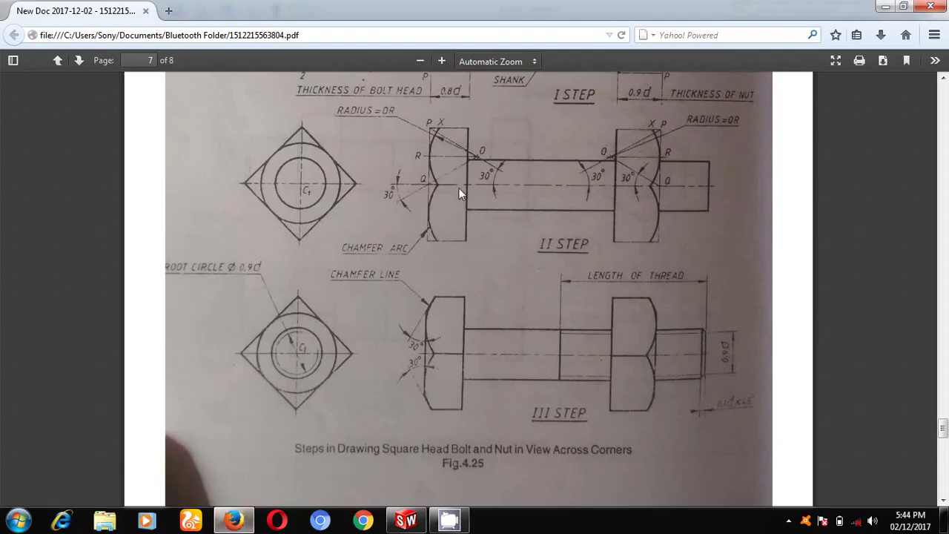
click(406, 520)
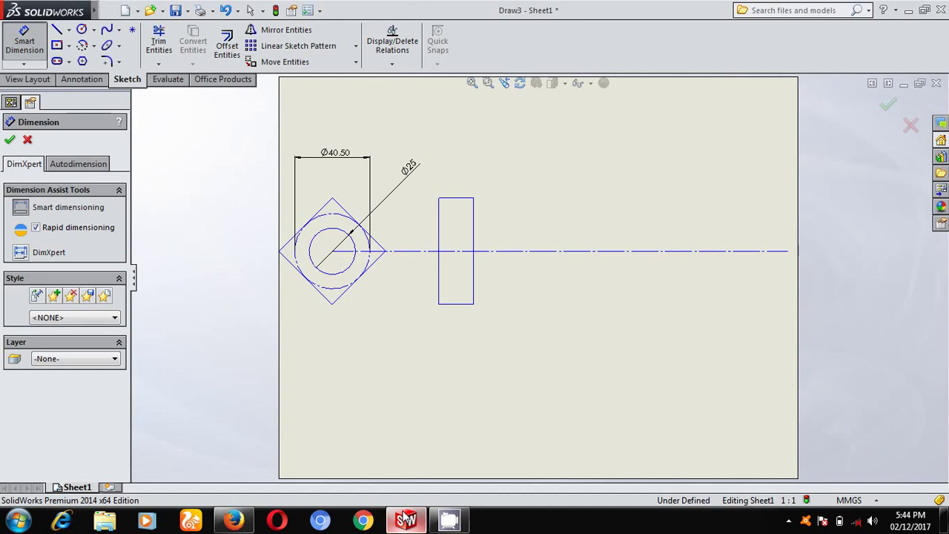
click(465, 304)
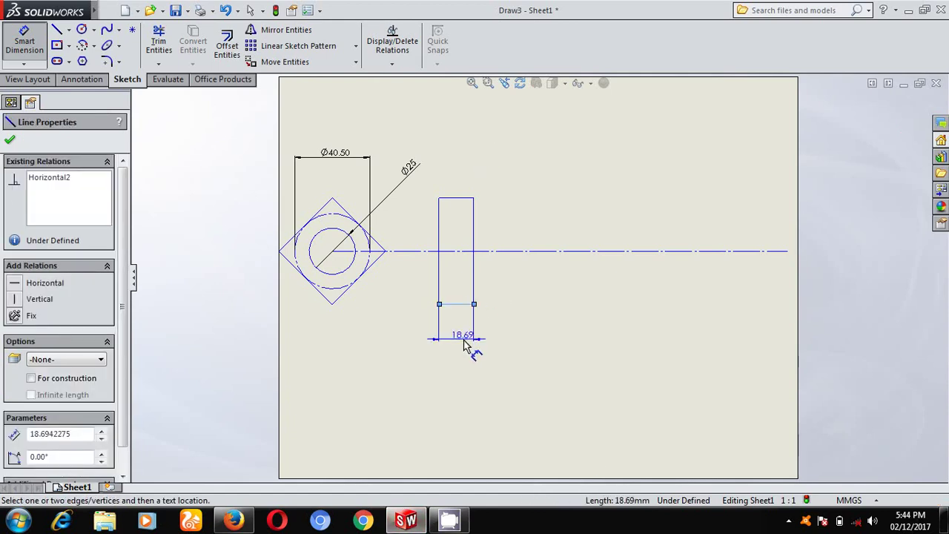
click(465, 344)
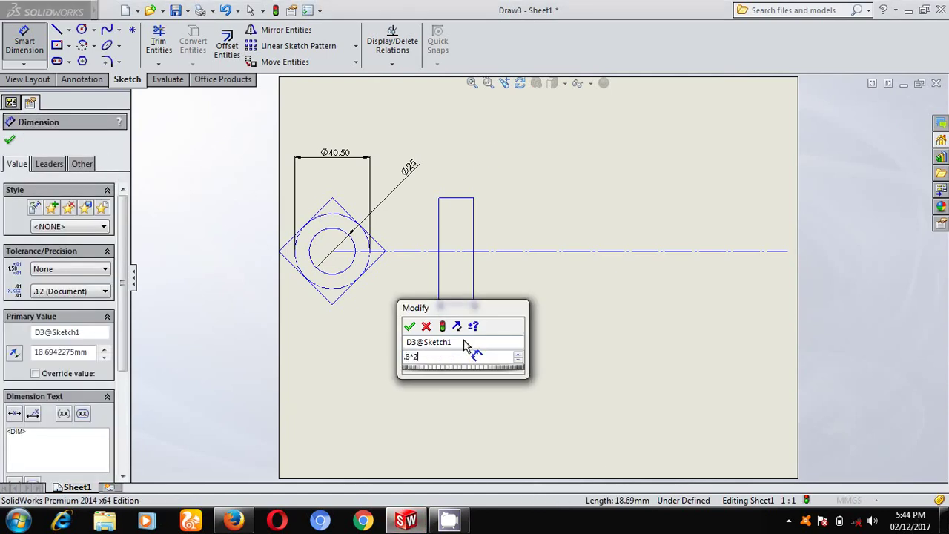
key(Return)
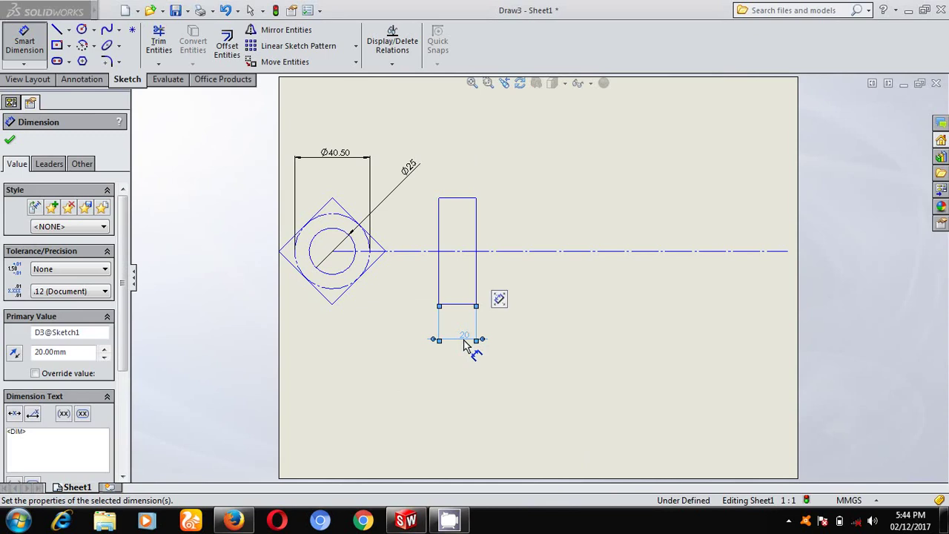
click(10, 143)
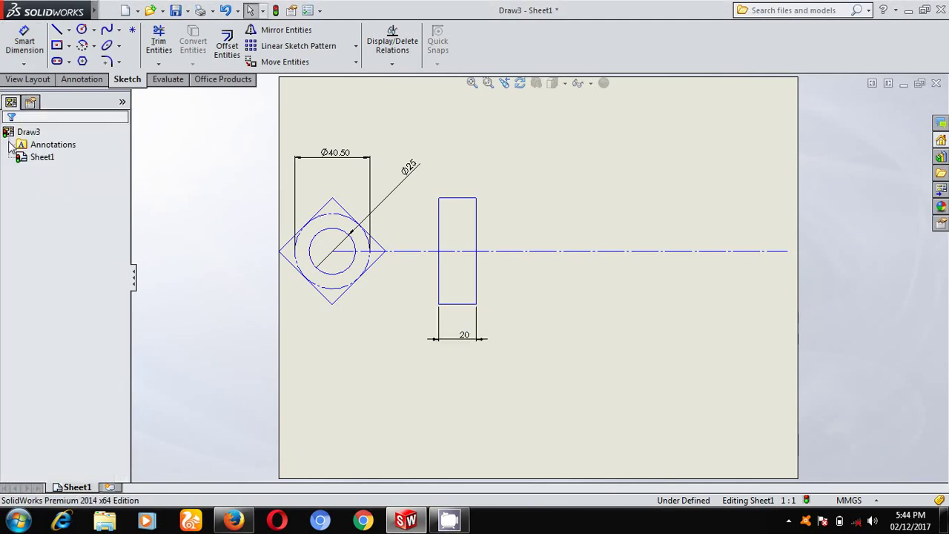
- Draw a horizontal line from the top of the 25 mm circle through the bolt head to near the centerline's far end
click(56, 30)
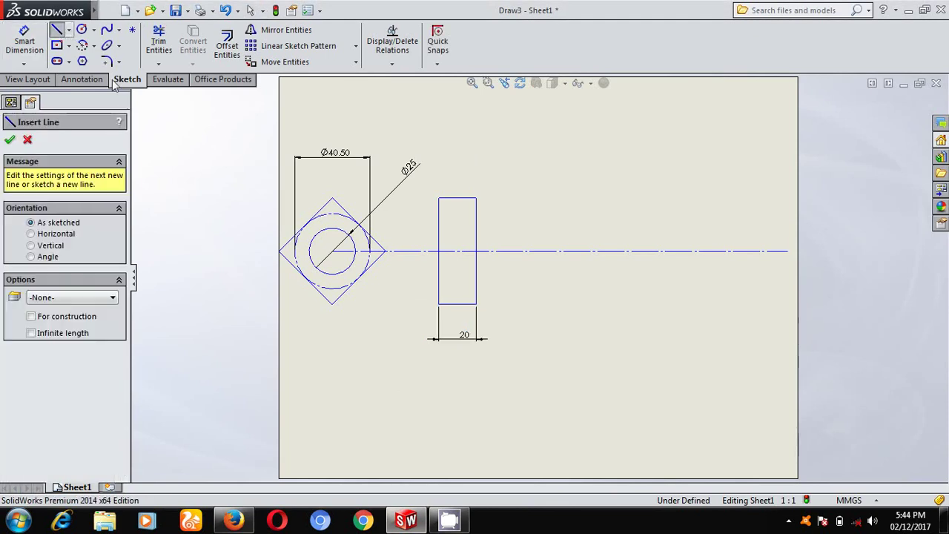
click(356, 249)
key(Escape)
click(743, 227)
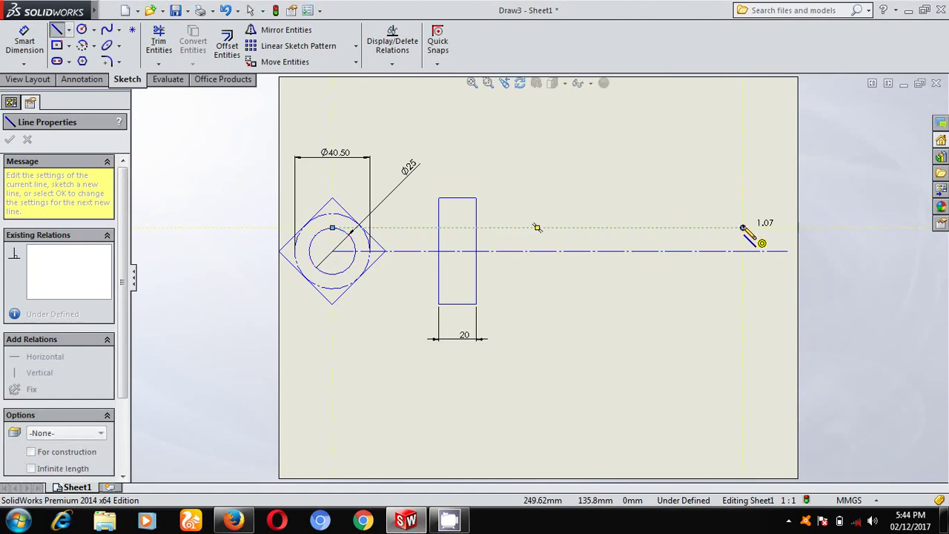
key(Escape)
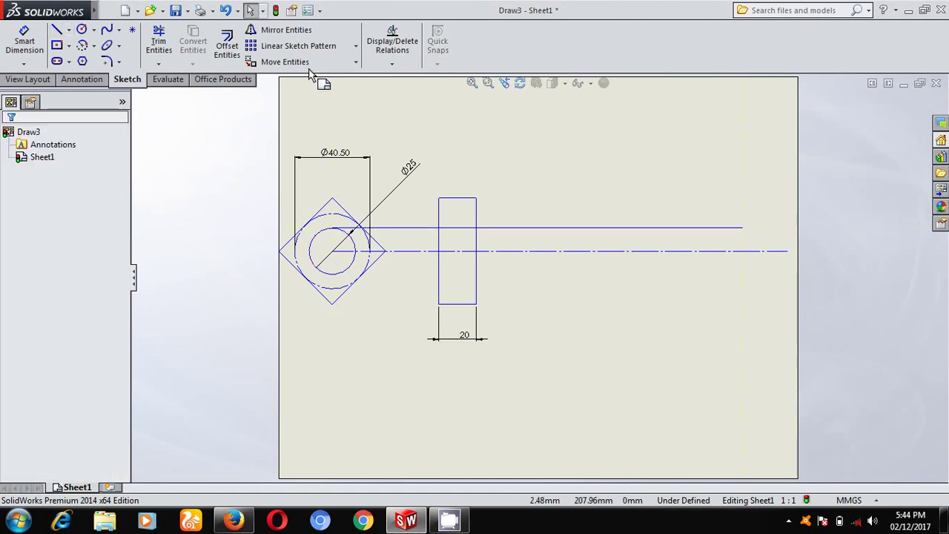
- Mirror the horizontal shank line about the centerline, keeping the original
click(289, 33)
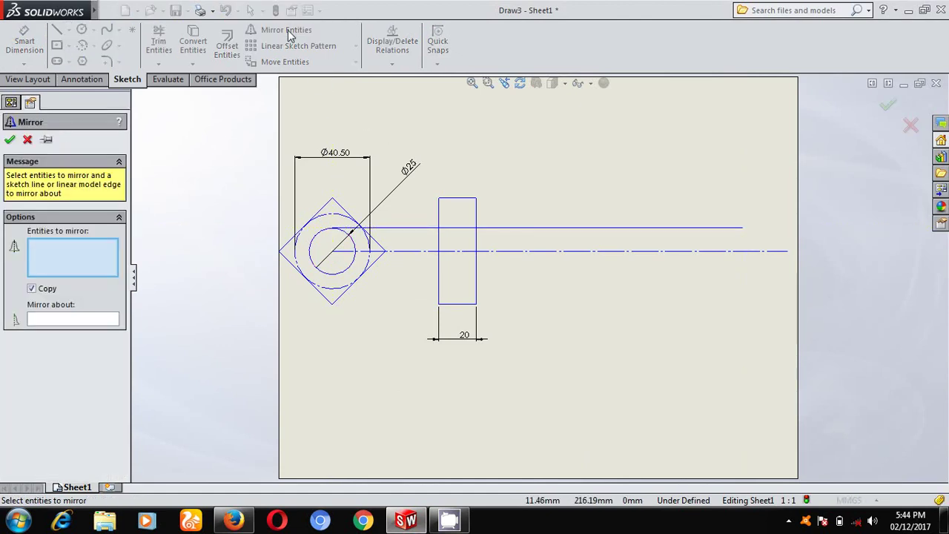
click(552, 228)
click(52, 320)
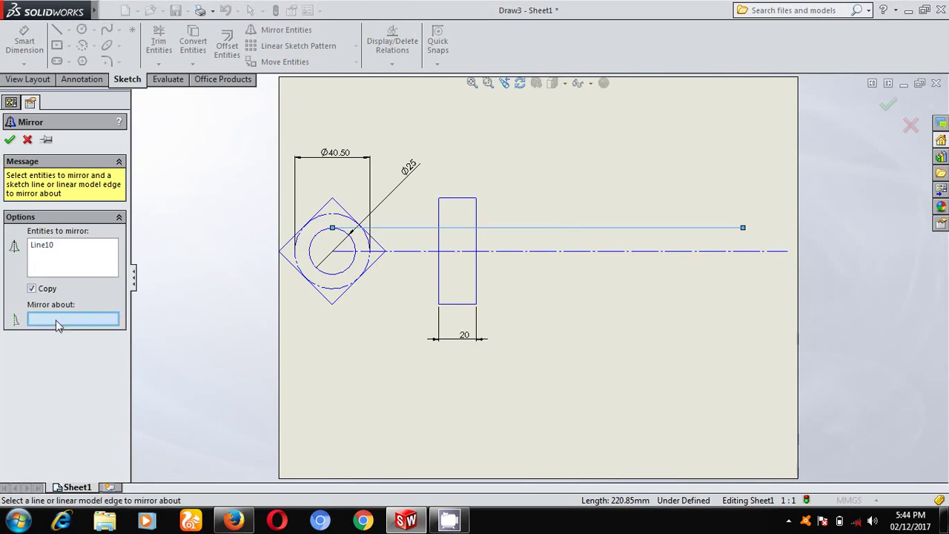
click(546, 251)
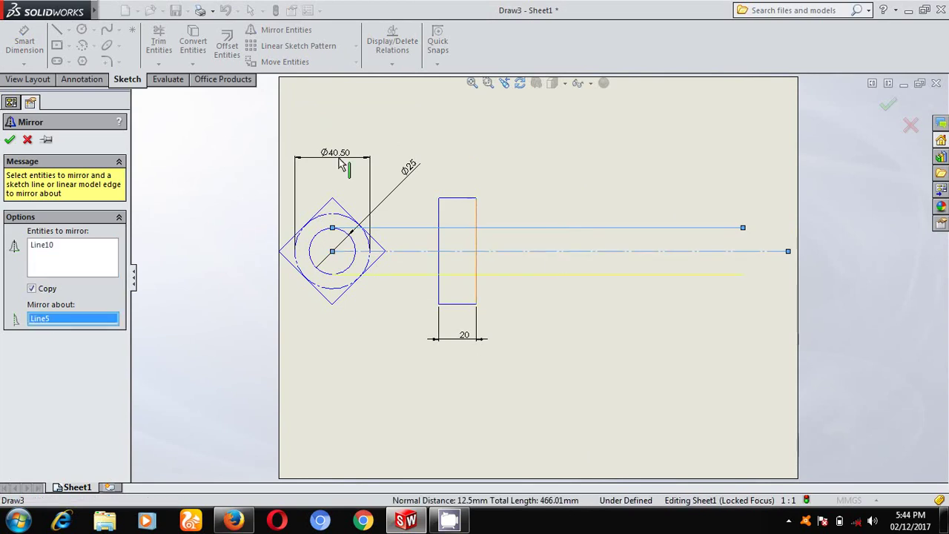
click(9, 140)
- Trim both shank lines inside the bolt head, between the two views, and inside the square end view
click(158, 41)
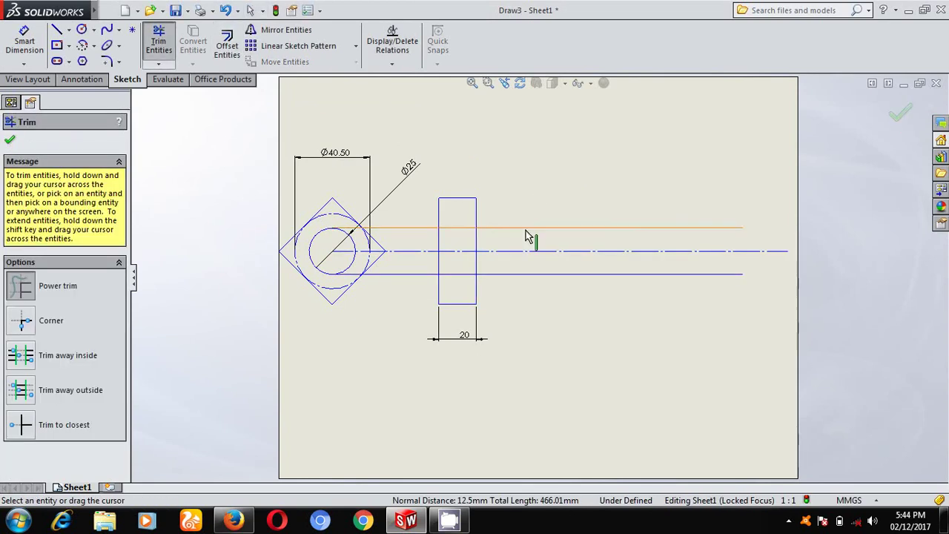
scroll(527, 233, down, 2)
drag(432, 304, 428, 322)
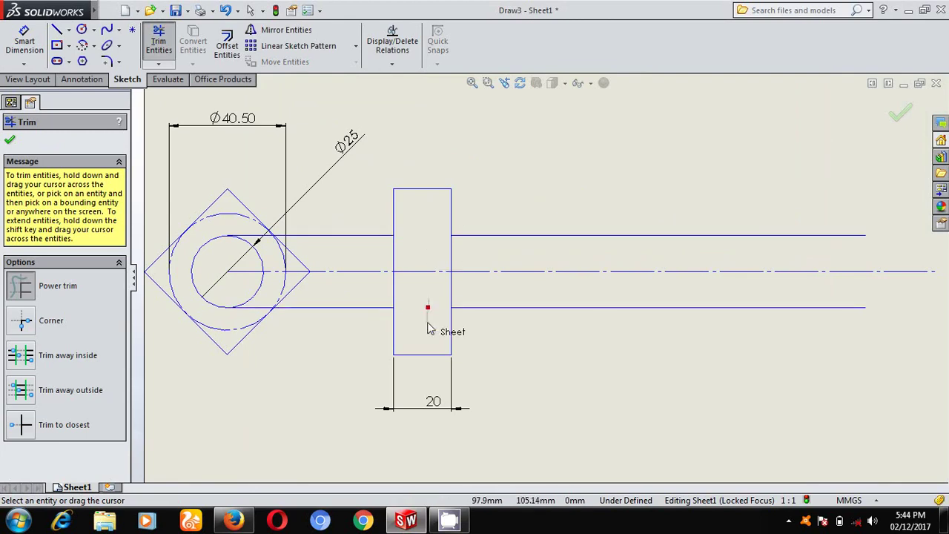
drag(339, 229, 331, 247)
drag(343, 295, 347, 332)
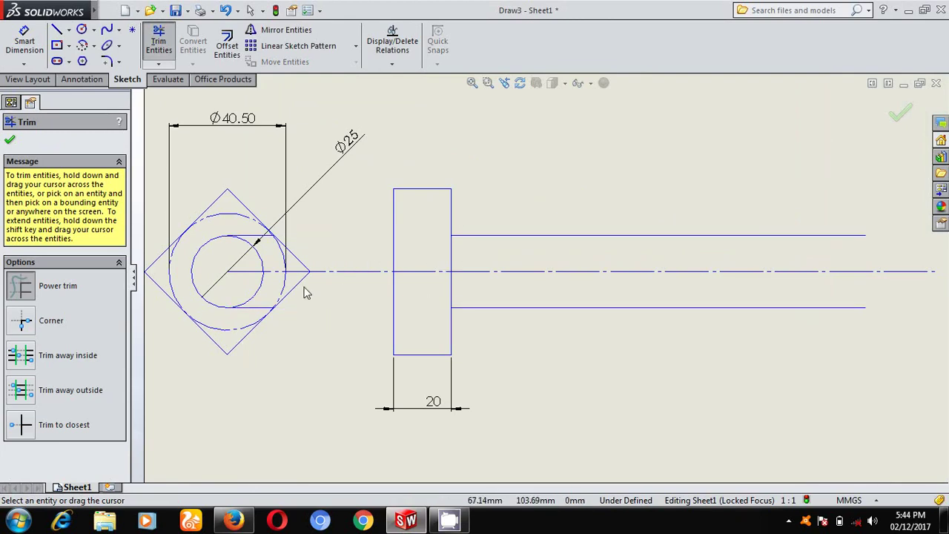
scroll(260, 275, down, 2)
drag(250, 198, 279, 258)
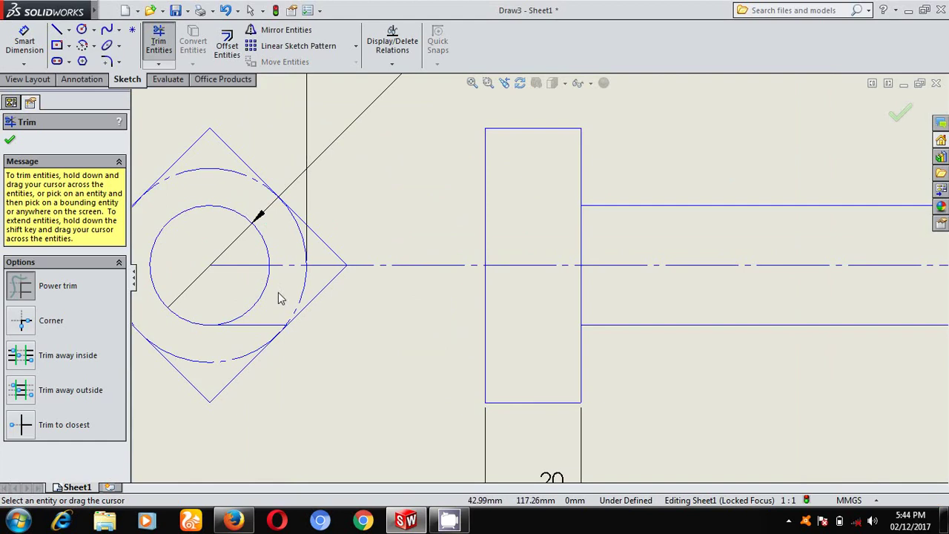
drag(278, 297, 259, 333)
click(13, 141)
- Draw a vertical shank end line about 25 mm long, level with both shank lines and about 153 mm from the bolt head
scroll(252, 133, up, 2)
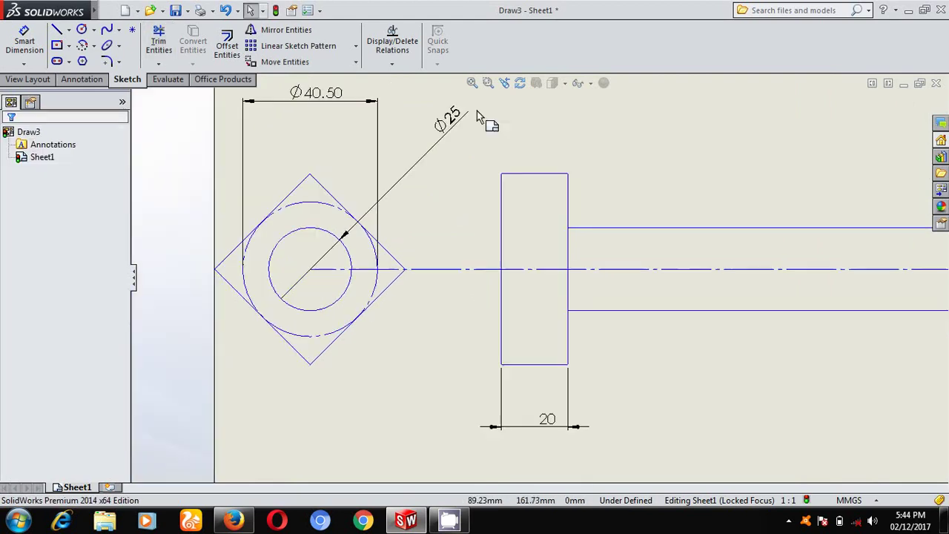
click(472, 83)
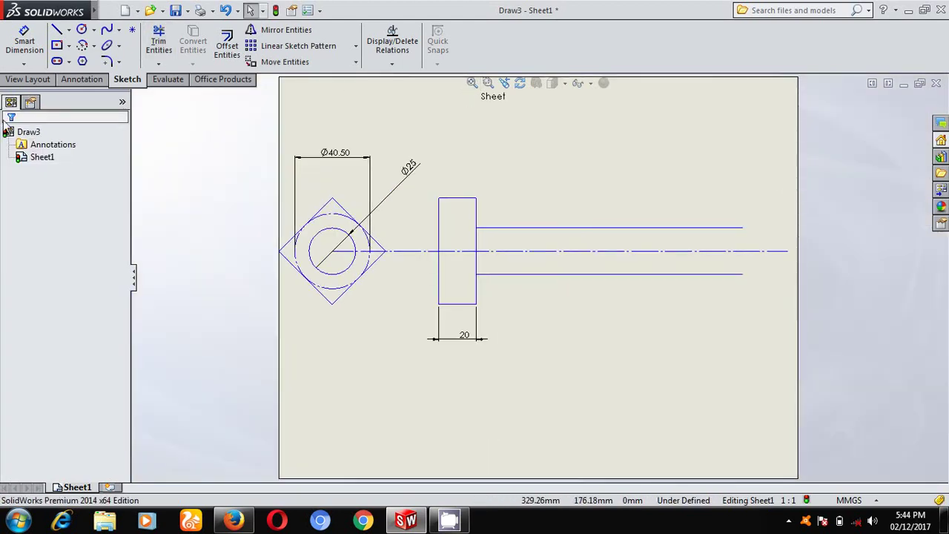
click(56, 29)
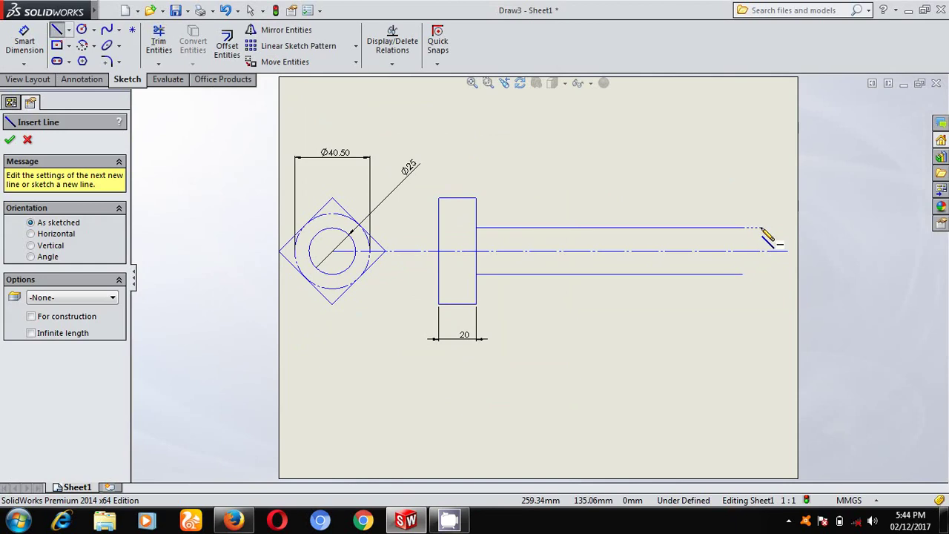
click(760, 228)
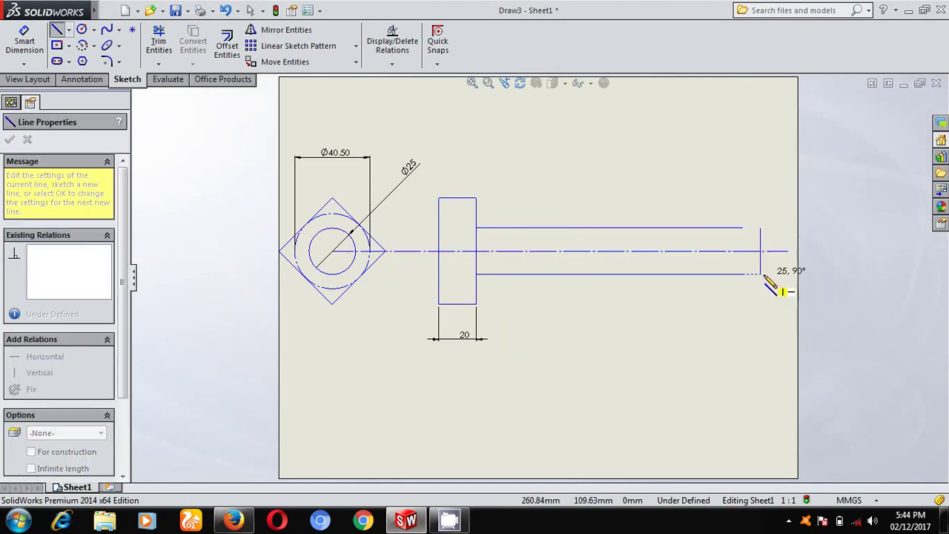
click(764, 274)
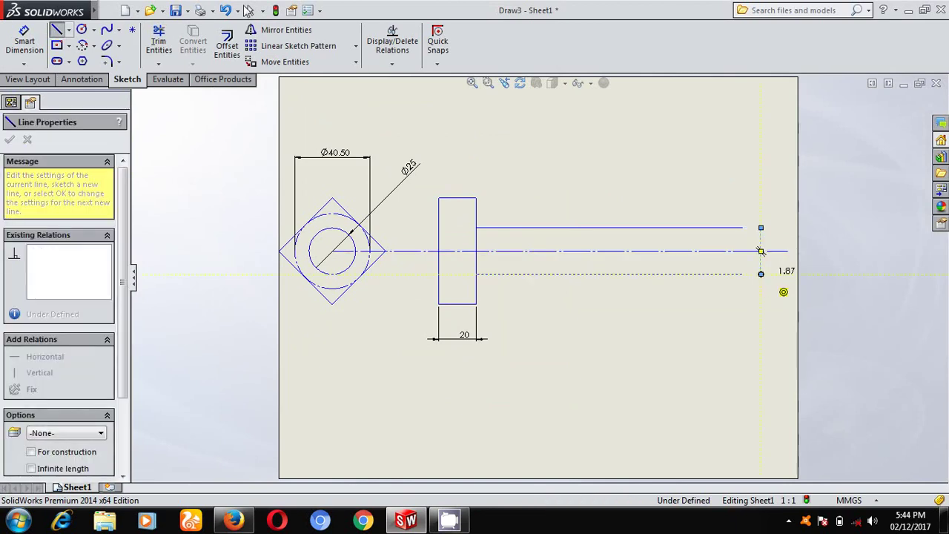
- Dimension the distance from the bolt head's inner face to the shank end line as 120 mm
click(24, 40)
click(762, 240)
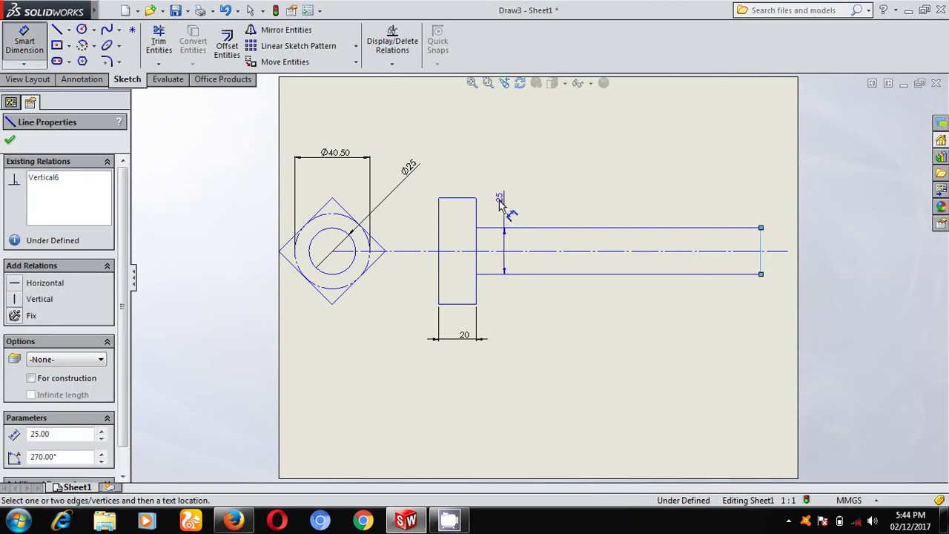
click(476, 198)
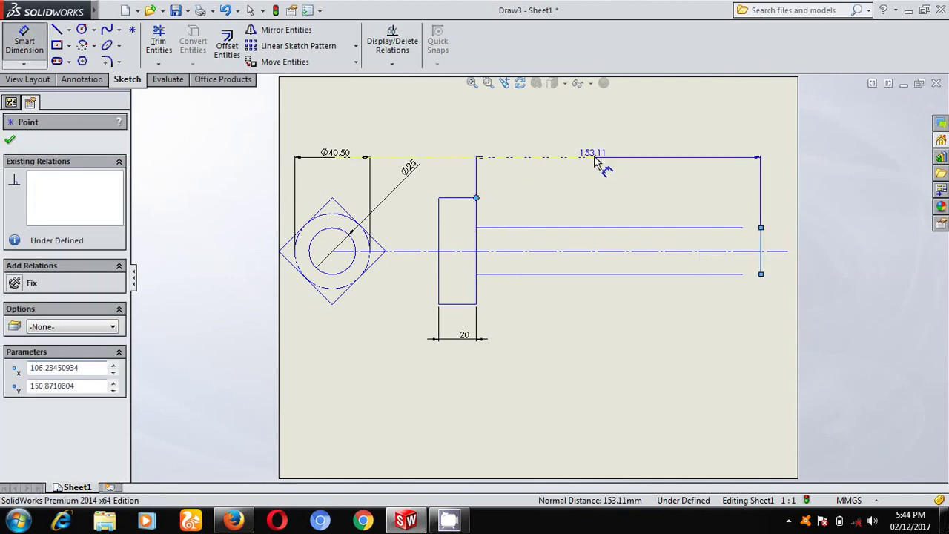
click(593, 157)
text(120)
key(Return)
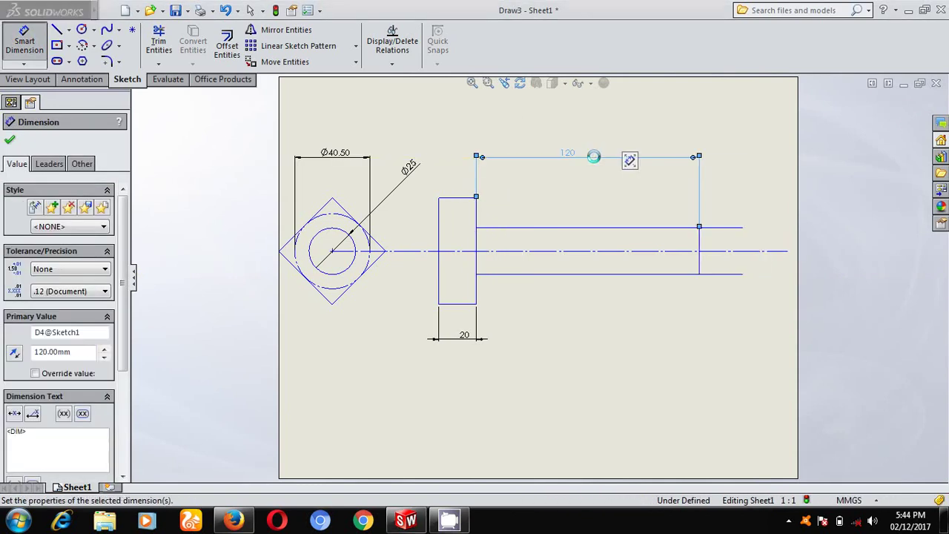
click(10, 139)
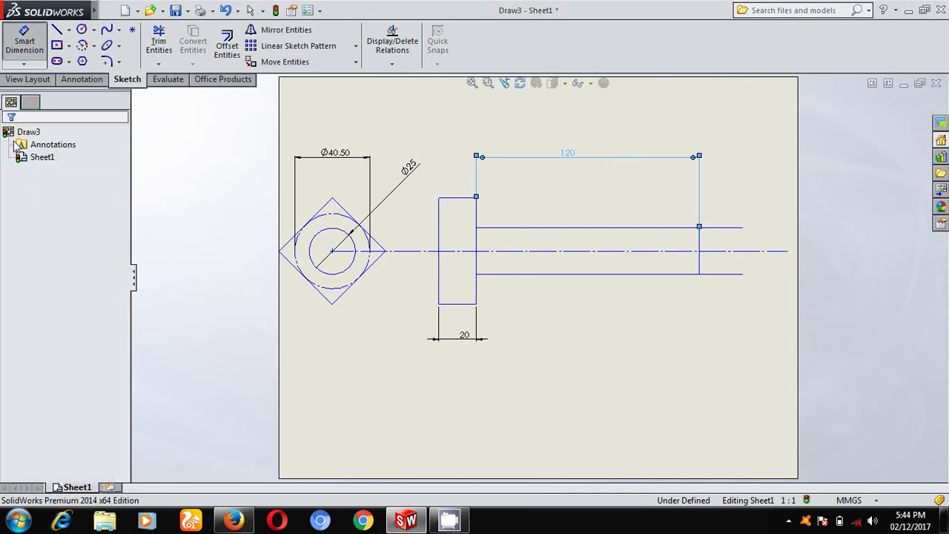
- Trim the parts of both shank lines that extend past the shank end line
click(169, 46)
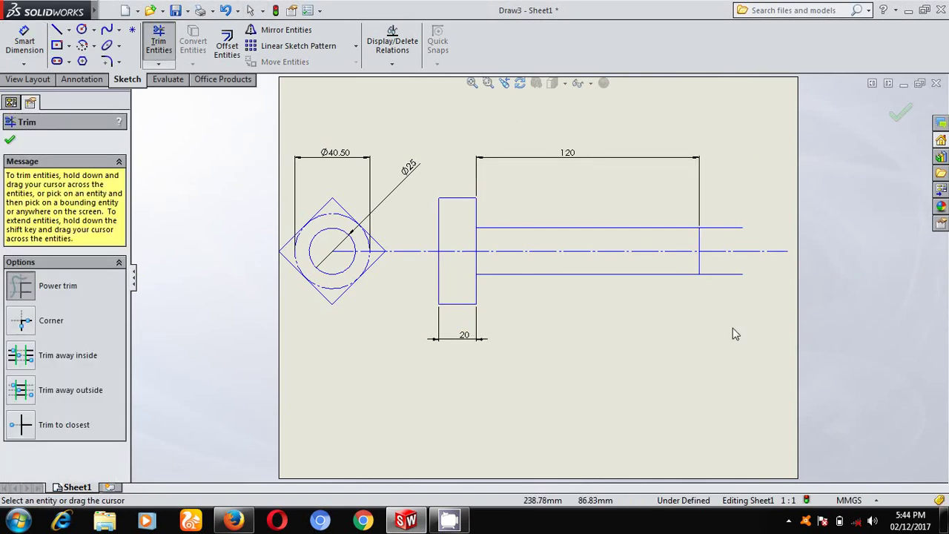
scroll(733, 330, down, 2)
drag(686, 165, 686, 193)
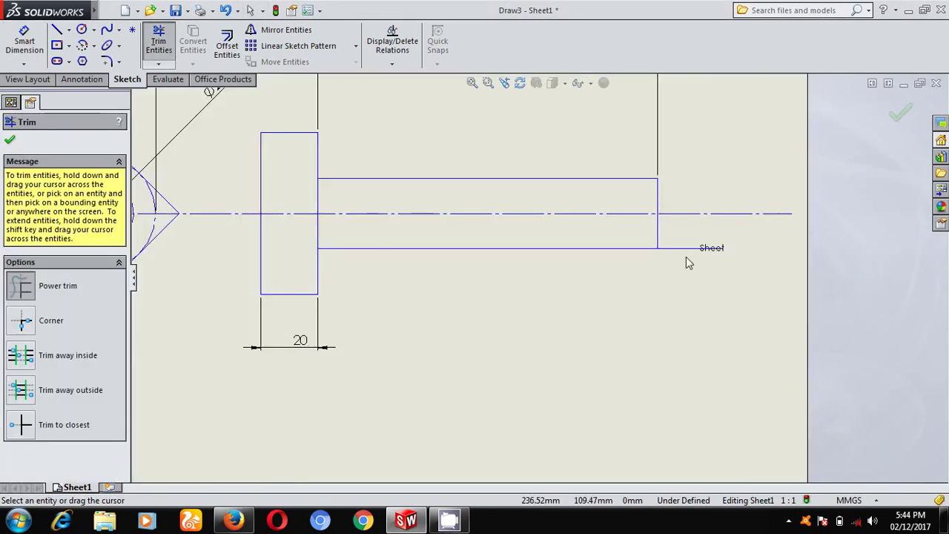
drag(689, 258, 689, 238)
click(10, 139)
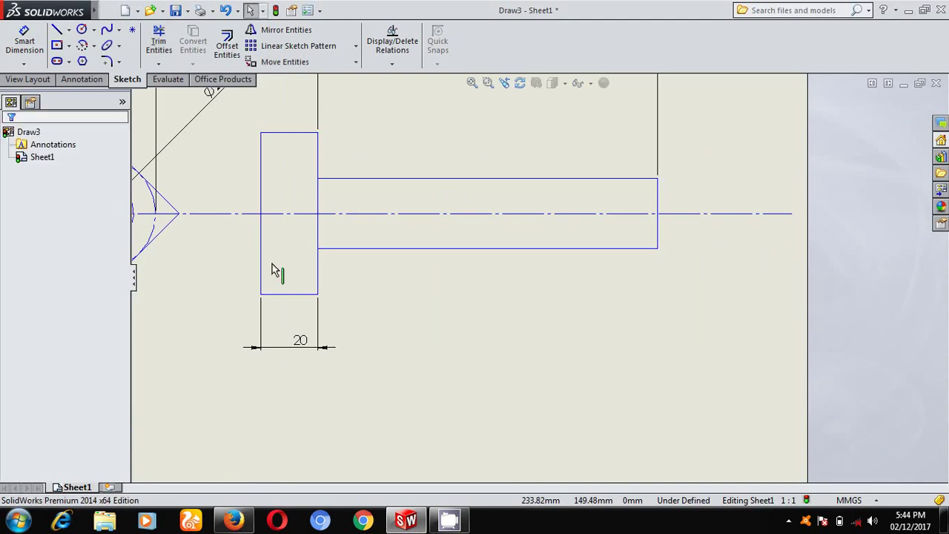
- Sketch the nut as a closed line rectangle about 57 by 21.2 mm across the shank near its end, level with the bolt head
key(f)
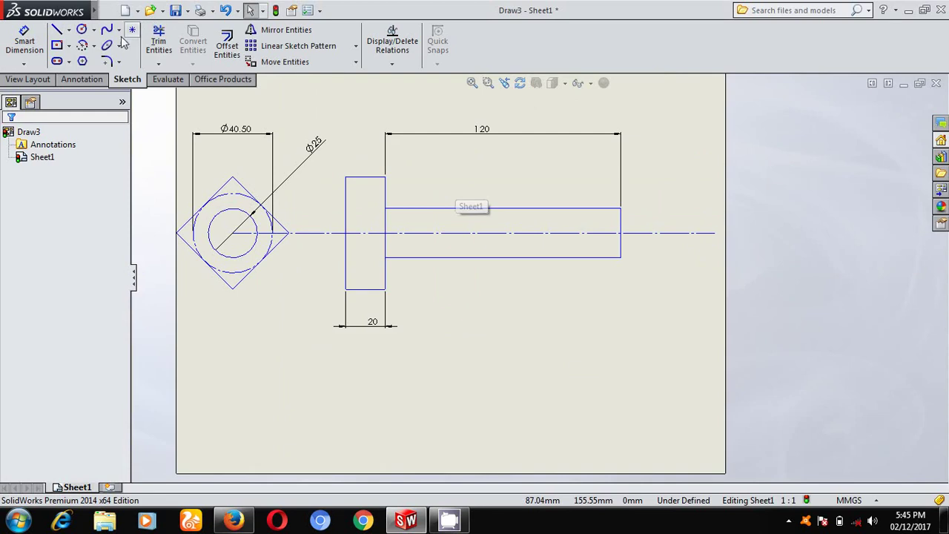
click(57, 29)
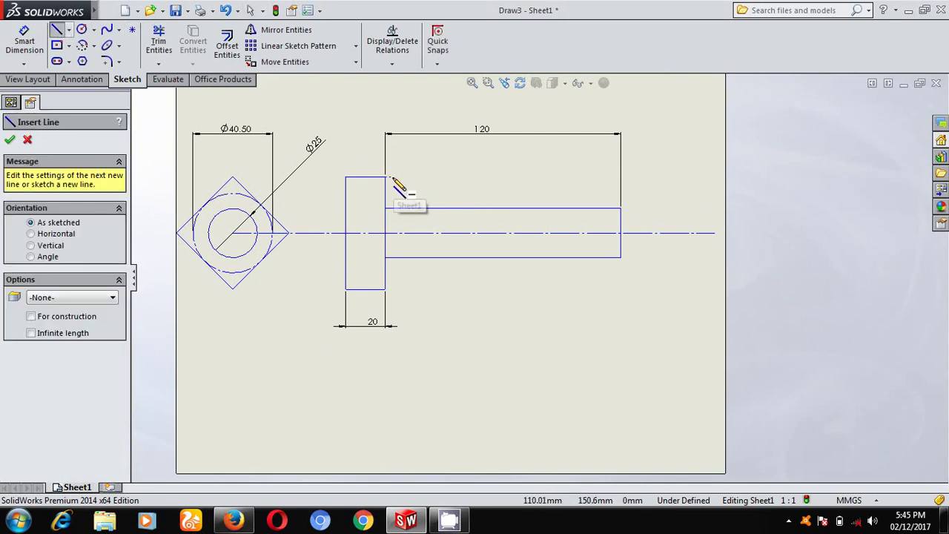
click(541, 178)
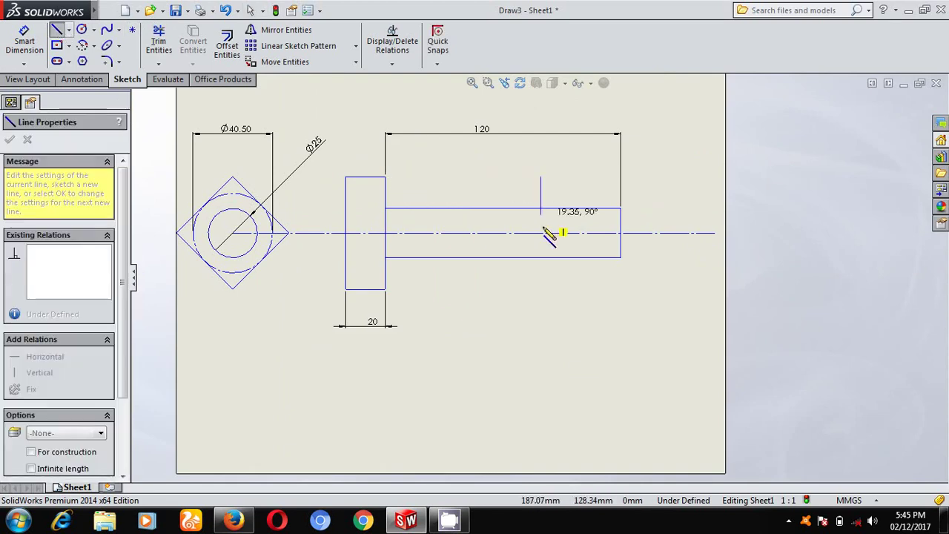
click(542, 290)
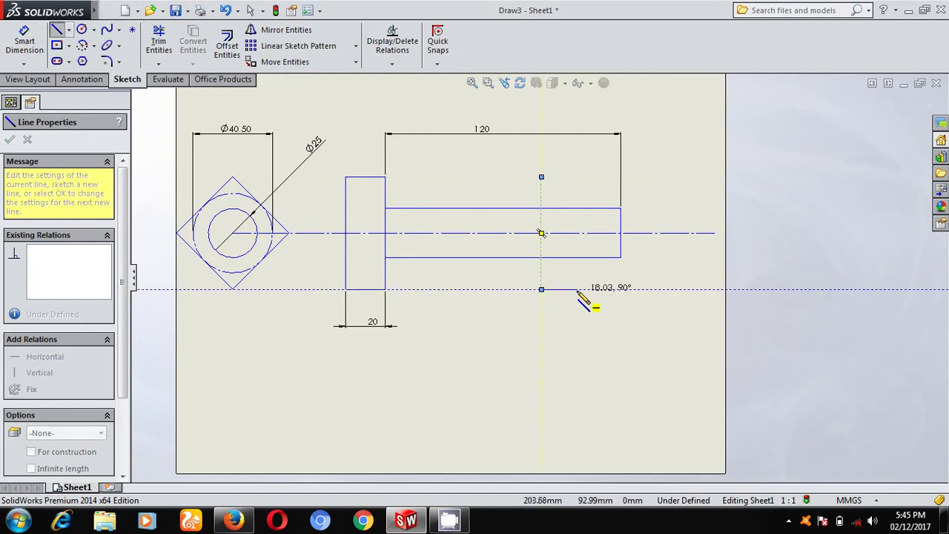
click(583, 289)
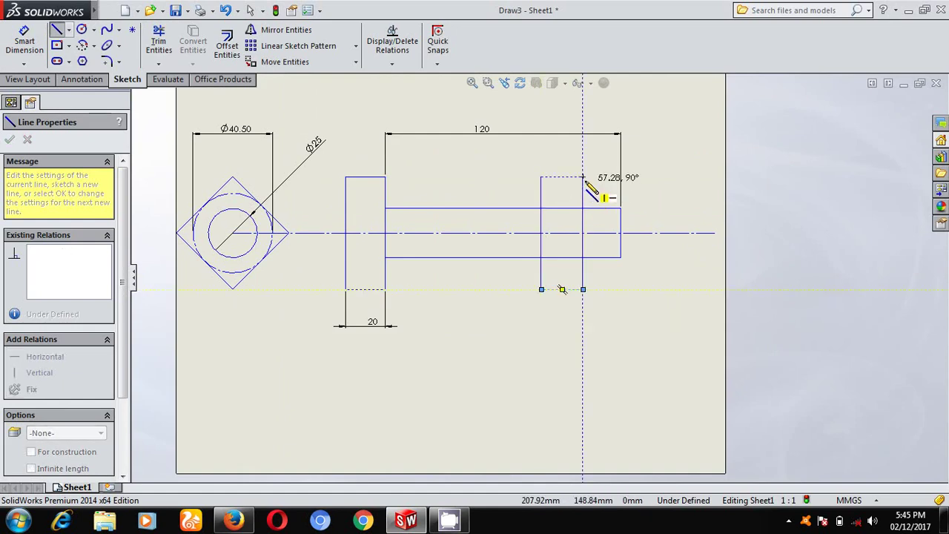
click(583, 233)
- Dimension the nut rectangle's width as 0.9 times 25, giving 22.5 mm
click(25, 41)
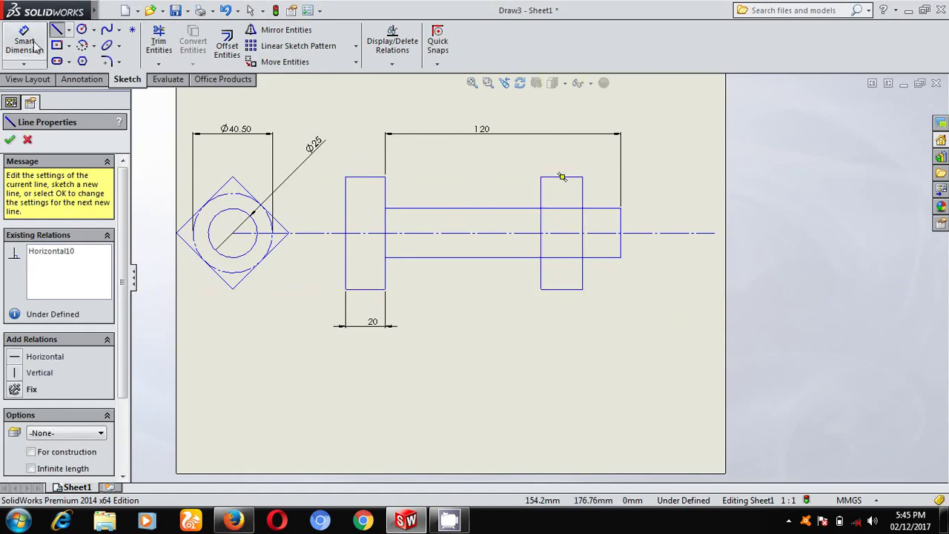
click(561, 290)
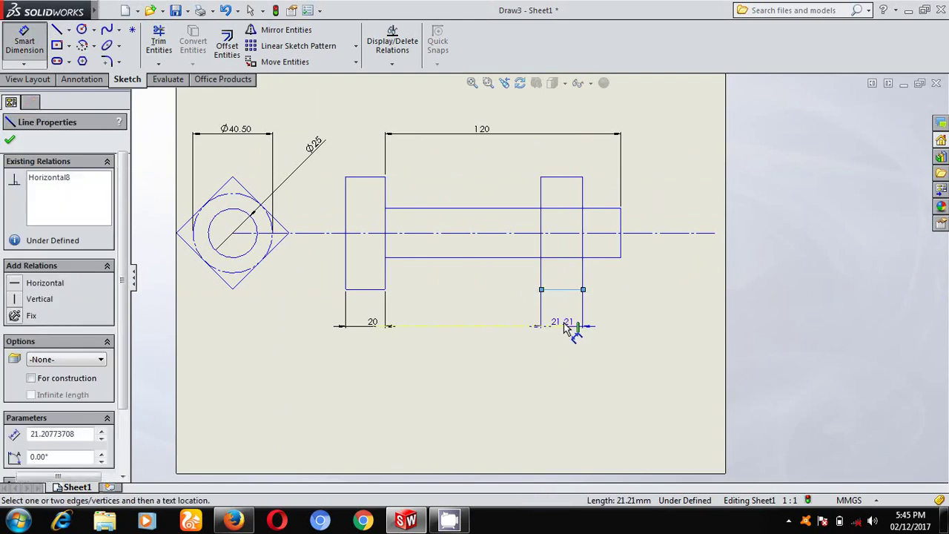
click(568, 329)
key(BackSpace)
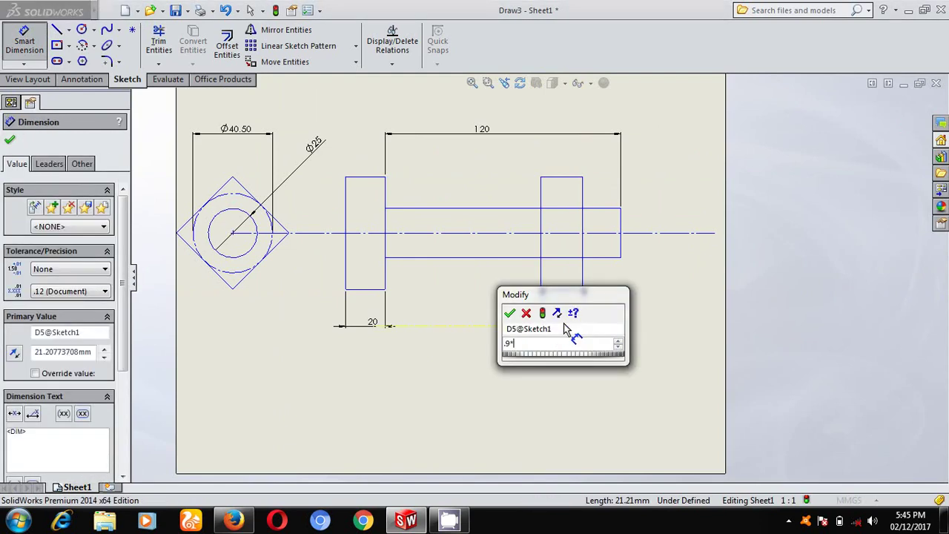
key(Return)
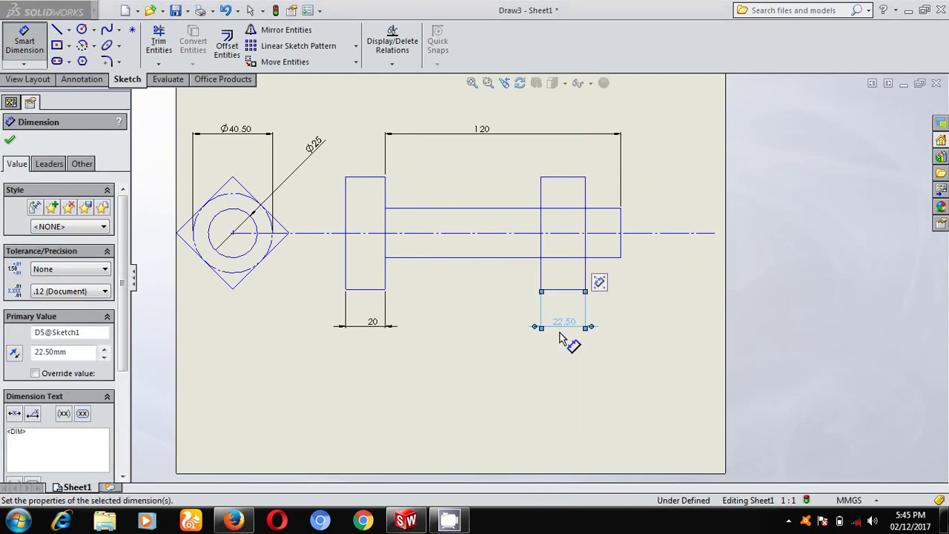
click(9, 141)
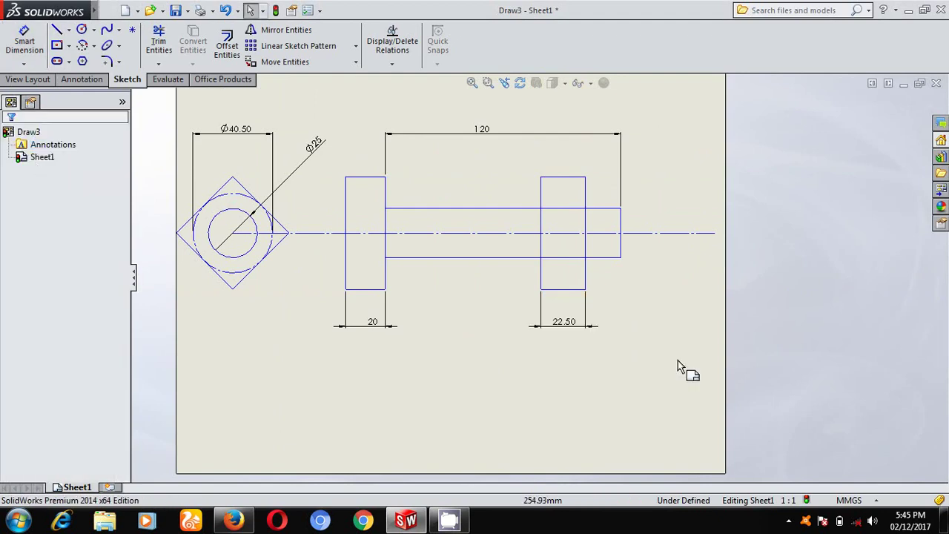
- Dimension the distance from the nut's outer face to the shank end as 20 mm
click(680, 232)
click(39, 39)
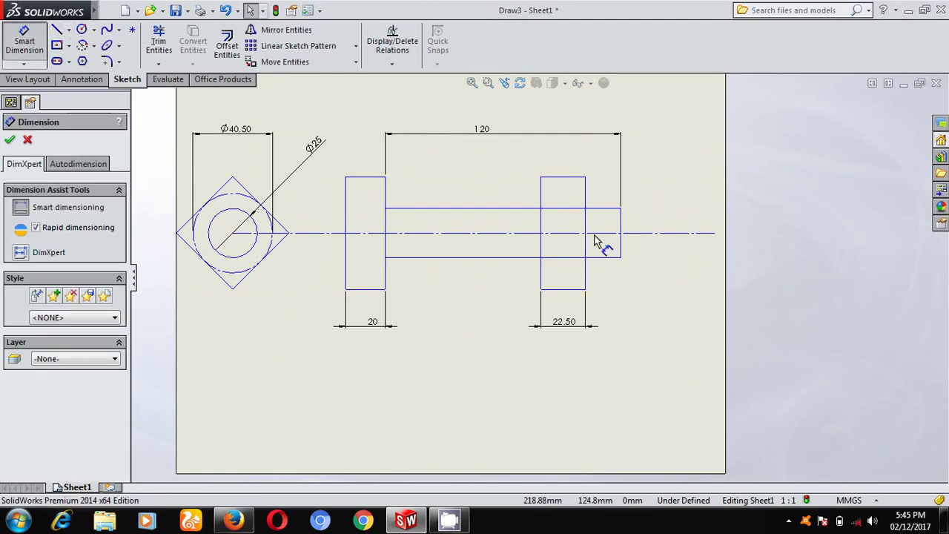
click(586, 231)
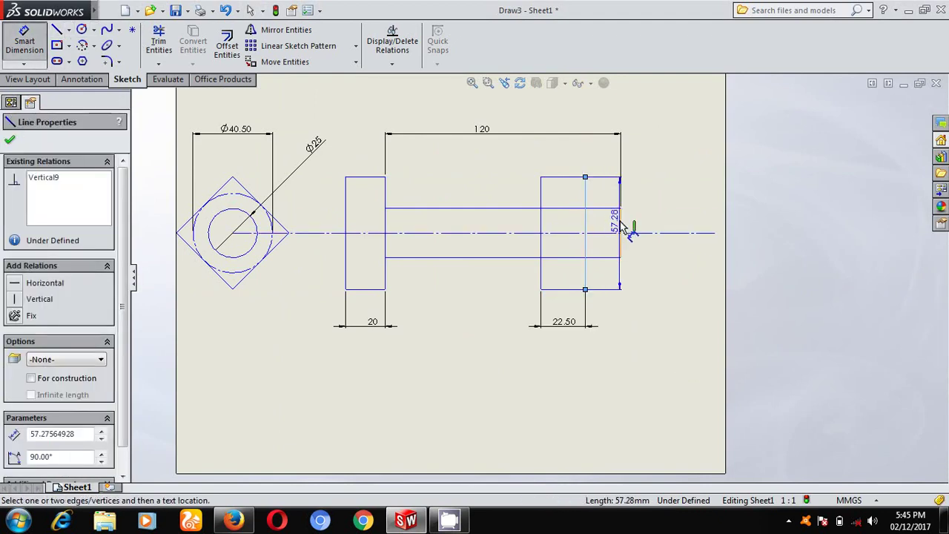
click(621, 222)
click(604, 182)
text(20)
key(Return)
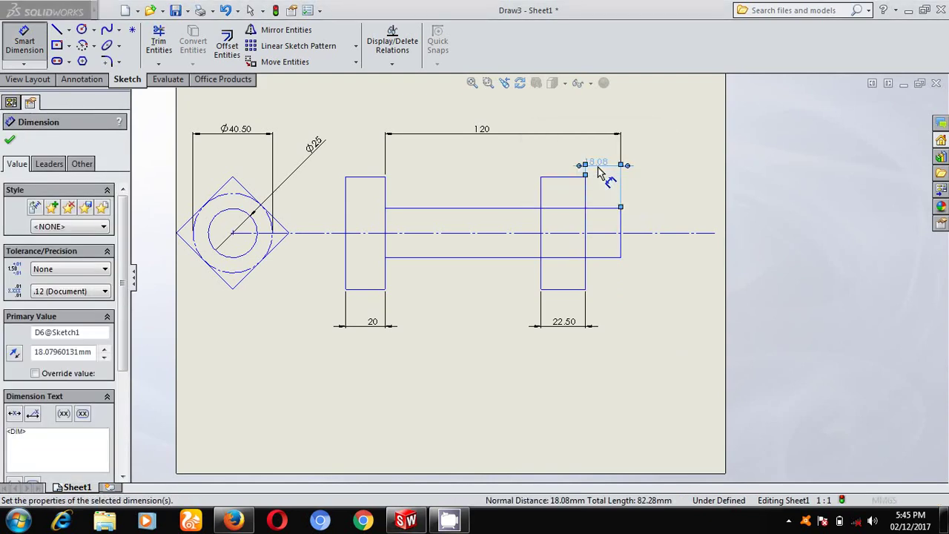
click(12, 142)
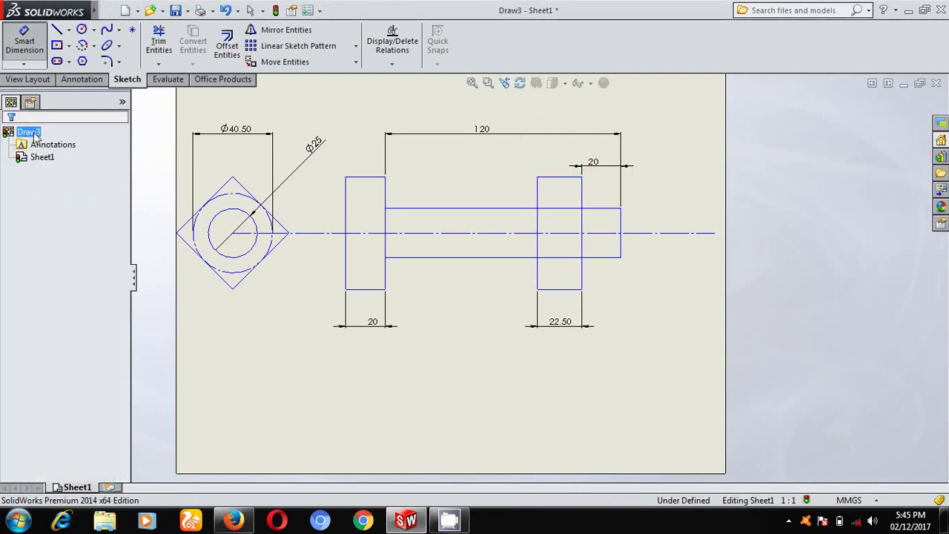
- Sketch a vertical thread-limit line across the shank between the head and nut, trimming the part that extends below the shank
click(57, 30)
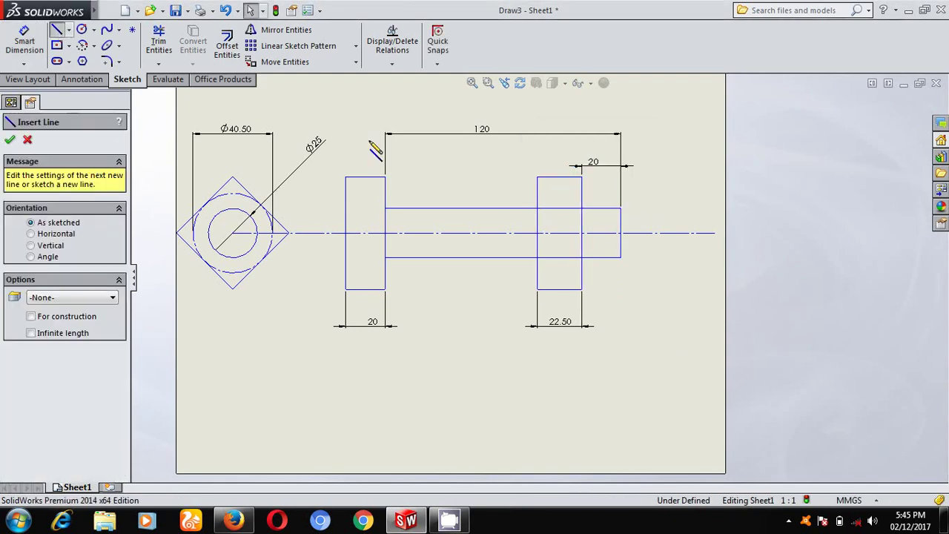
click(493, 209)
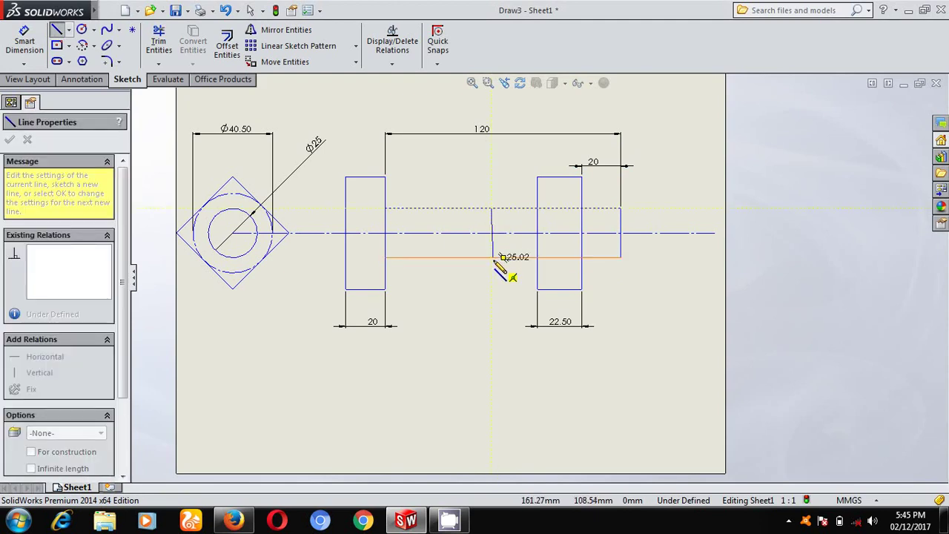
click(491, 267)
key(t)
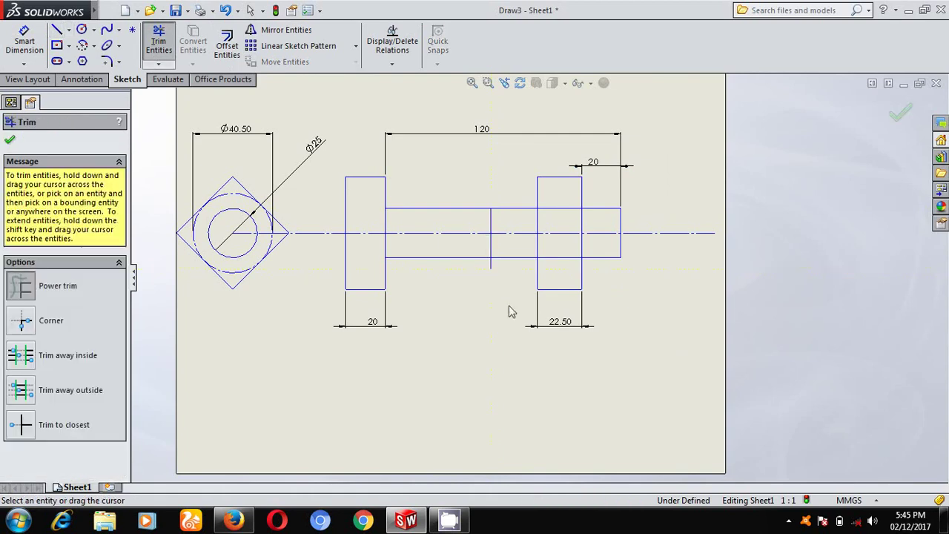
- Dimension the distance from the thread-limit line to the shank end as 2*25+6, giving 56 mm
click(14, 50)
click(492, 228)
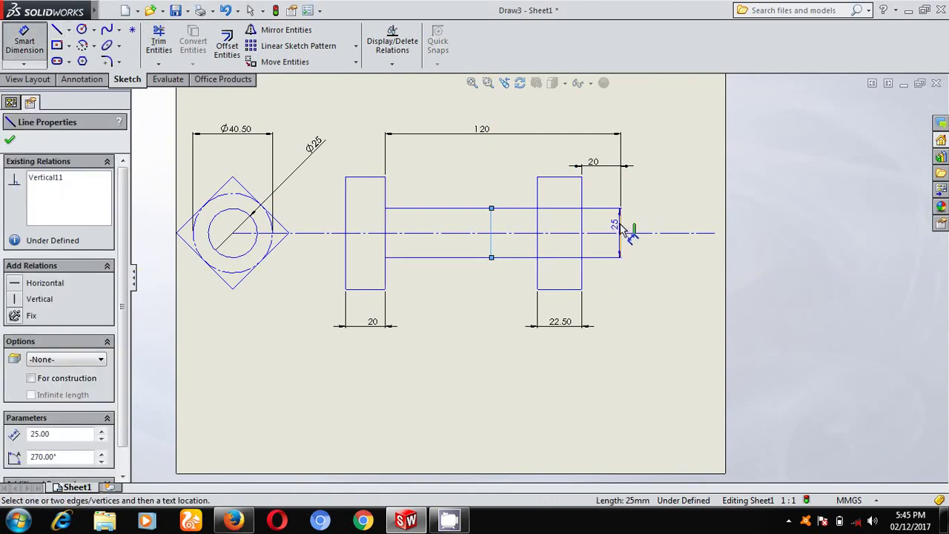
click(622, 227)
click(567, 375)
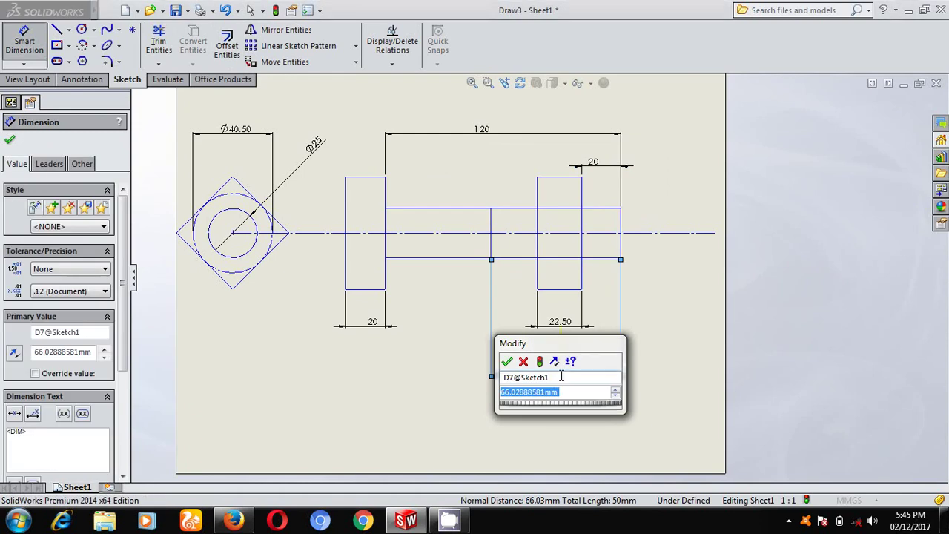
text(2)
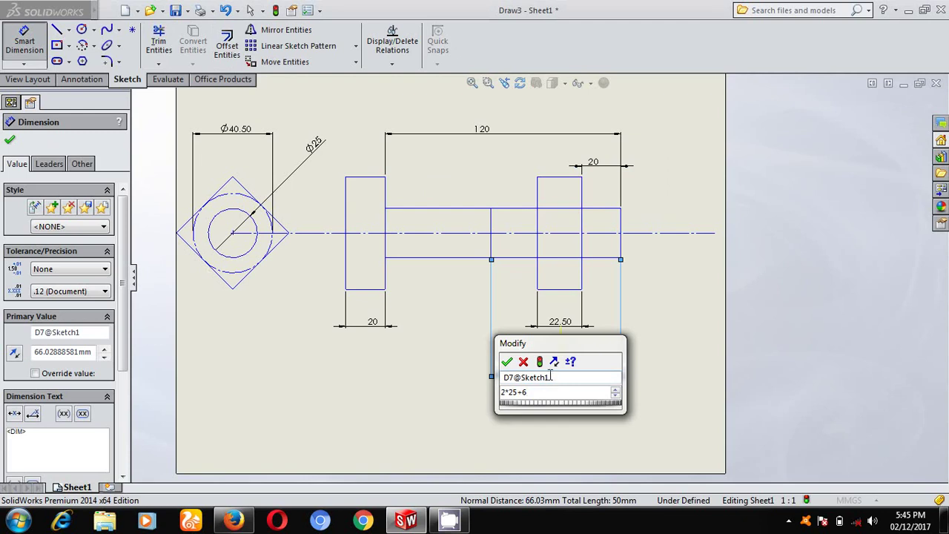
text(*25+6)
click(508, 361)
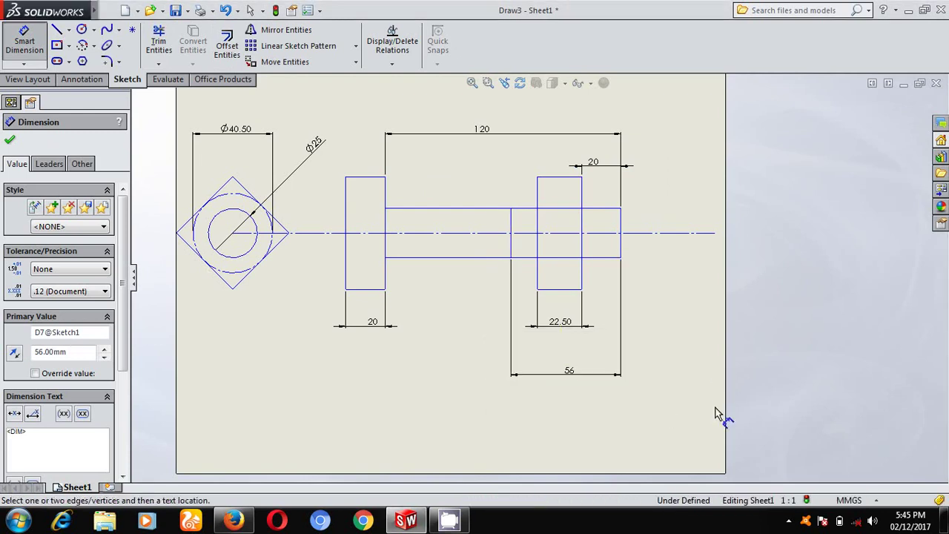
click(8, 140)
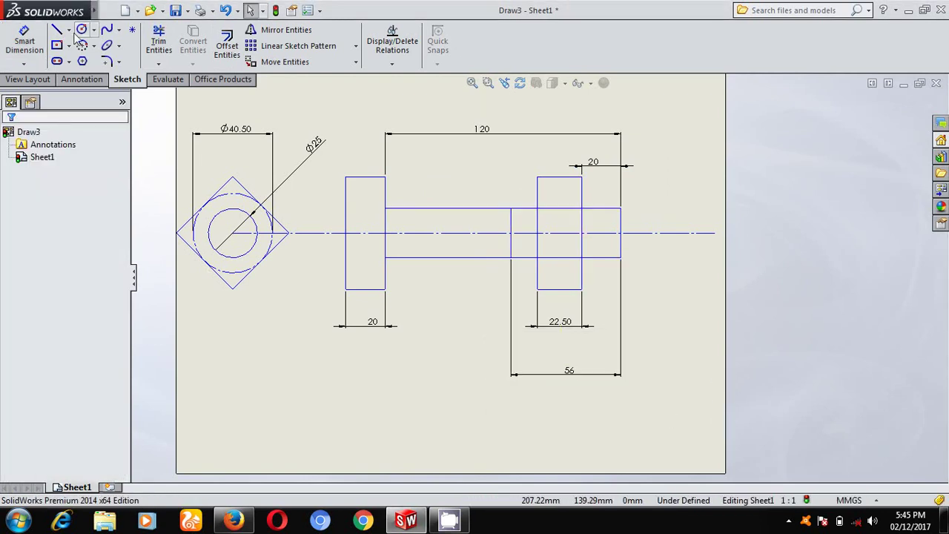
- Sketch a horizontal thread root line about 68 mm long just inside the shank's upper edge, overshooting the thread-limit line and shank end
click(57, 33)
scroll(545, 222, down, 3)
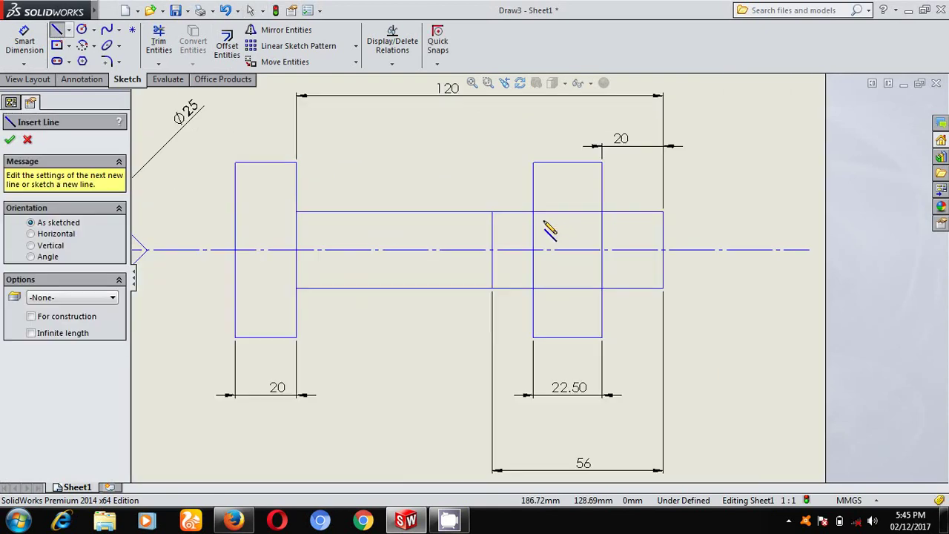
click(477, 224)
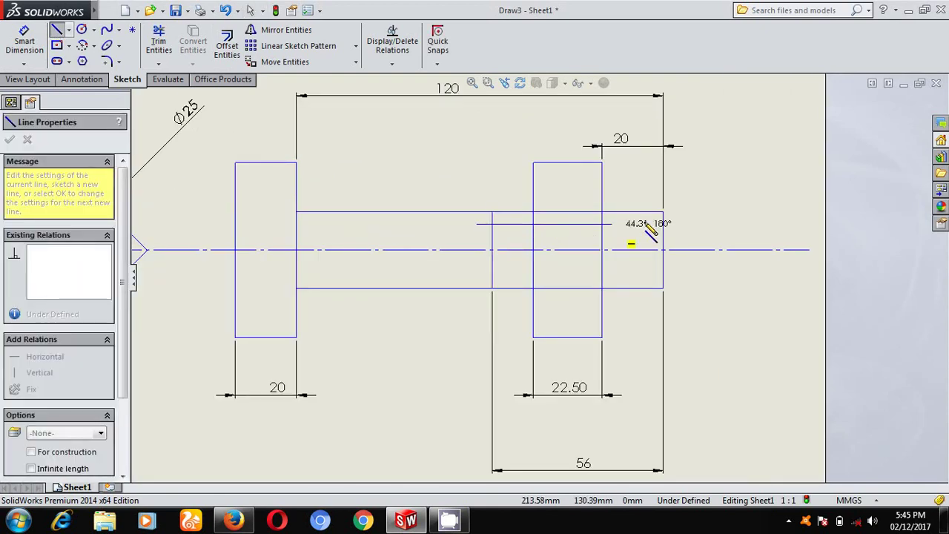
click(686, 224)
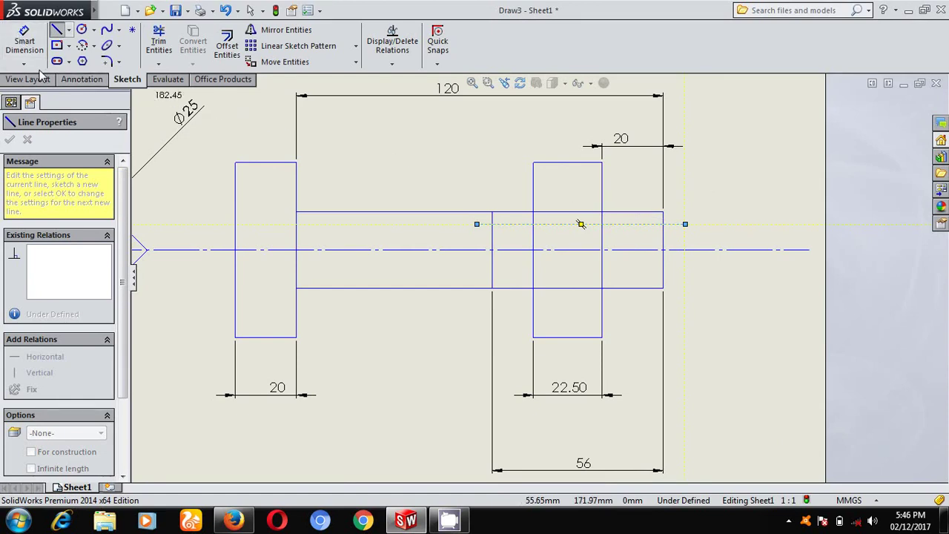
key(Escape)
click(629, 225)
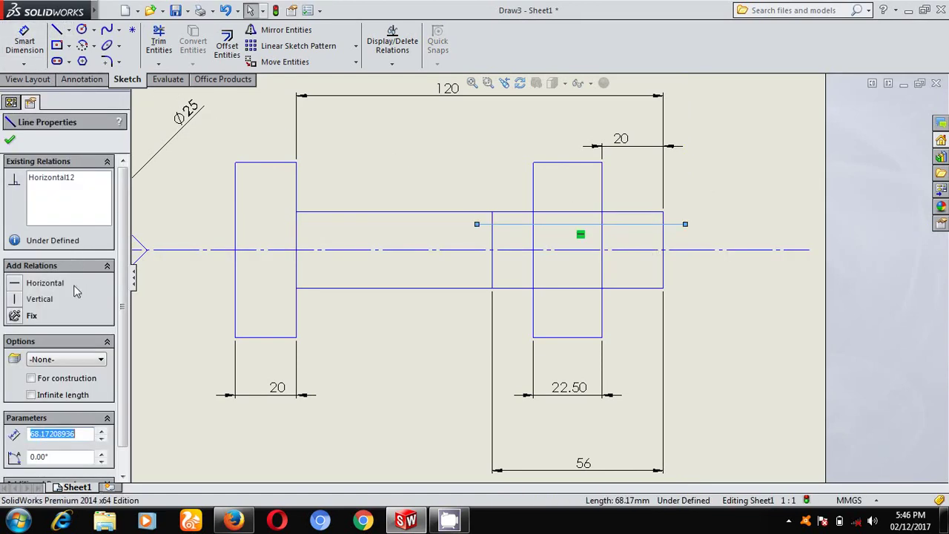
key(Escape)
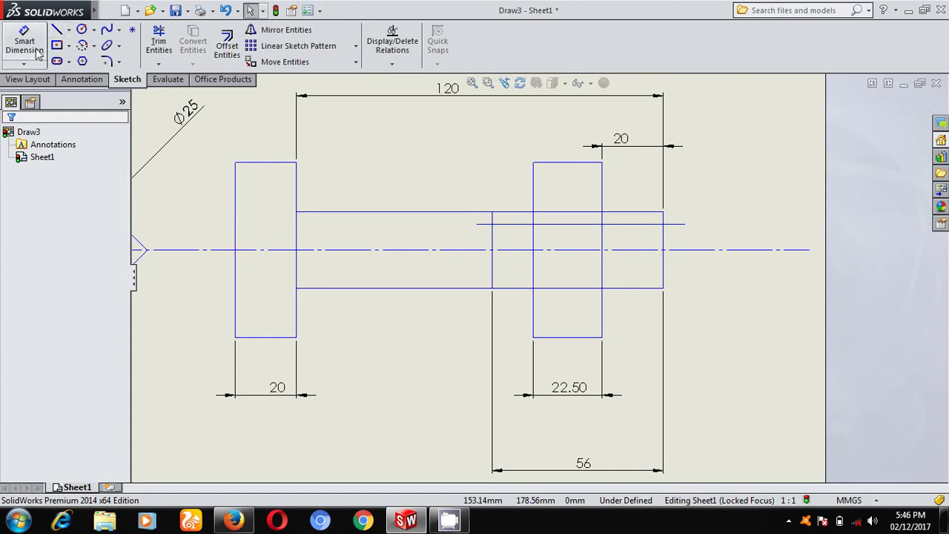
- Dimension the root line's distance from the centerline as 0.45 times 25, giving 11.25 mm, checking the root diameter in the reference PDF
click(24, 41)
click(653, 224)
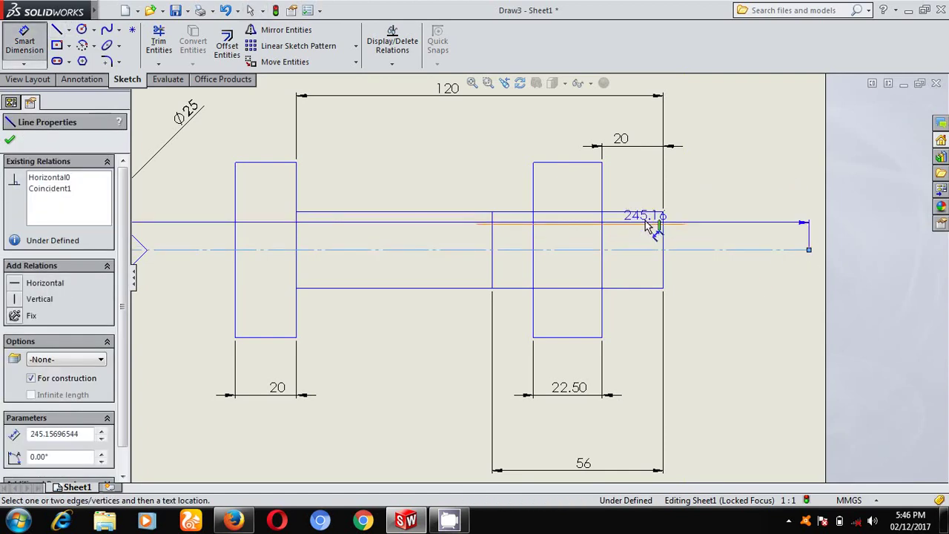
click(727, 234)
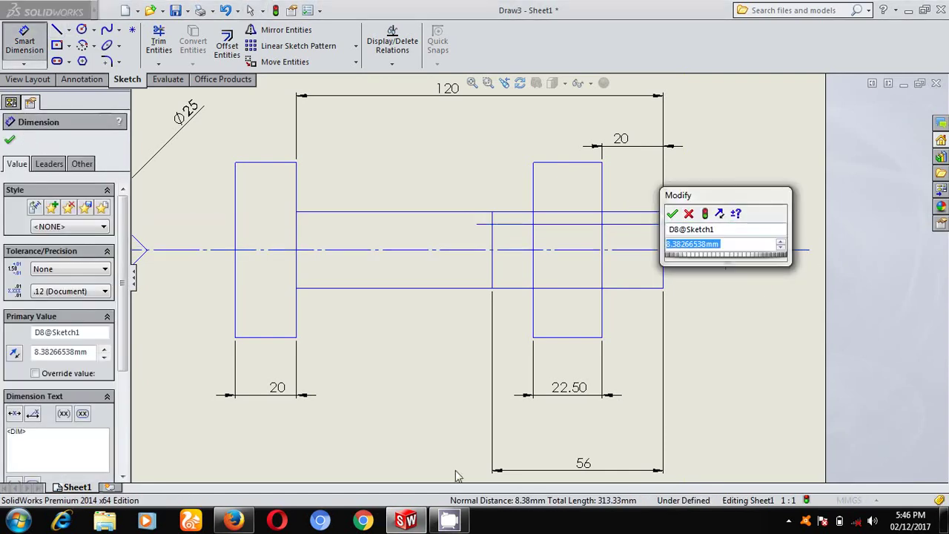
click(237, 522)
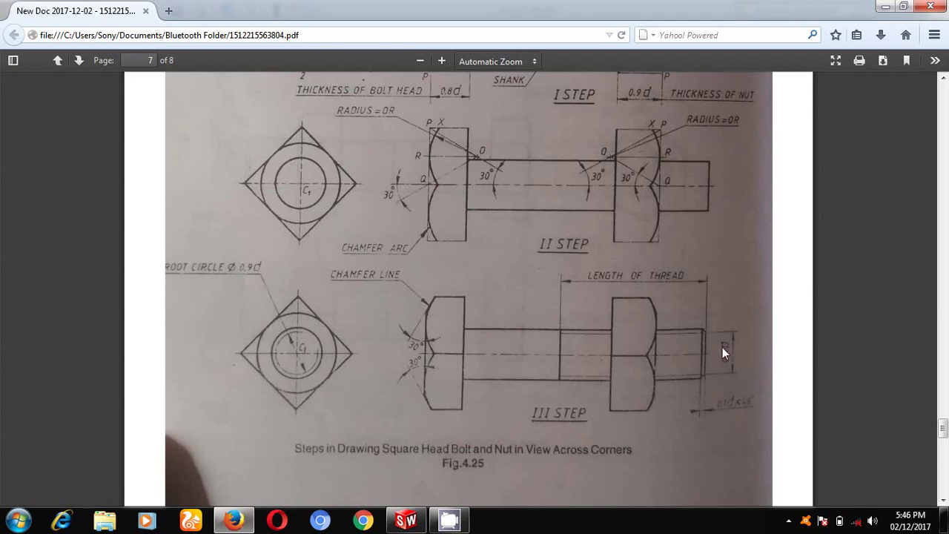
click(407, 521)
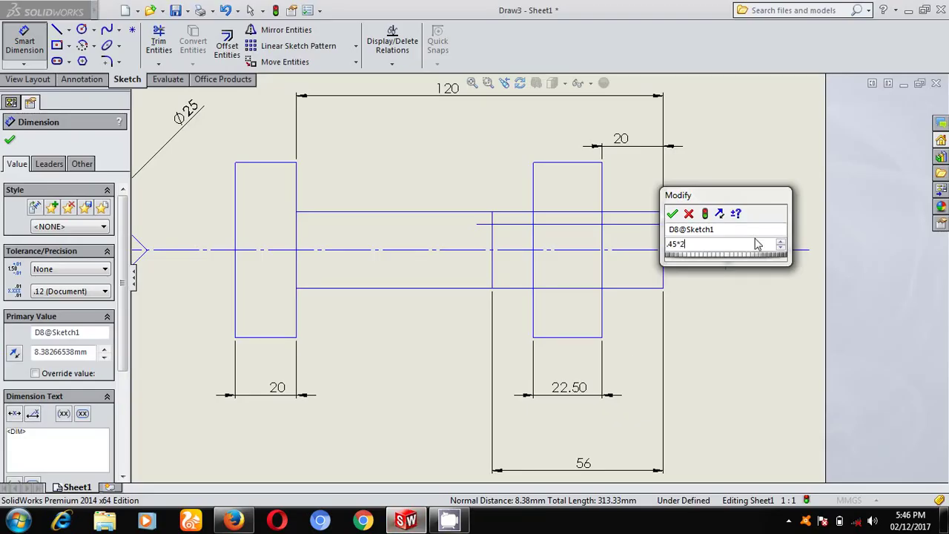
key(Return)
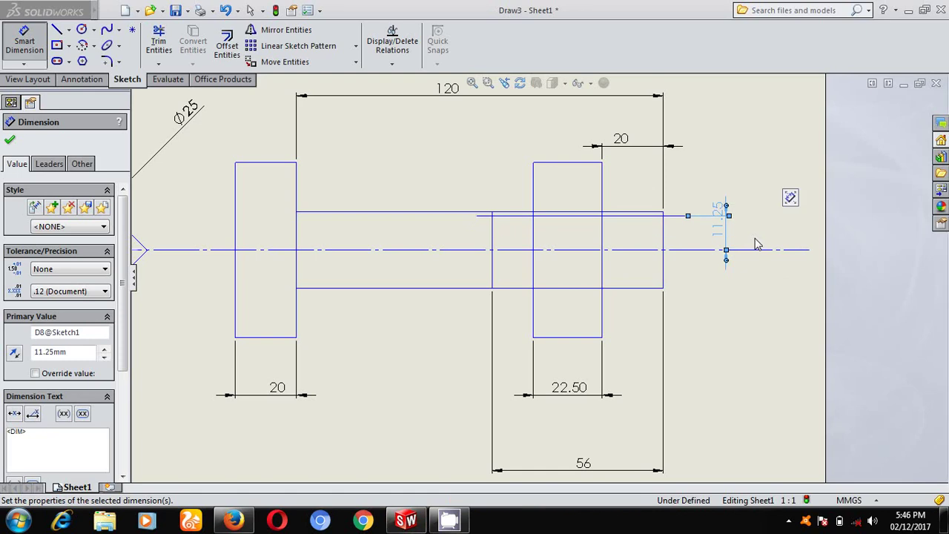
click(9, 139)
- Trim the root line where it crosses the nut and where it extends past the shank end and thread-limit line
click(158, 45)
scroll(693, 209, down, 3)
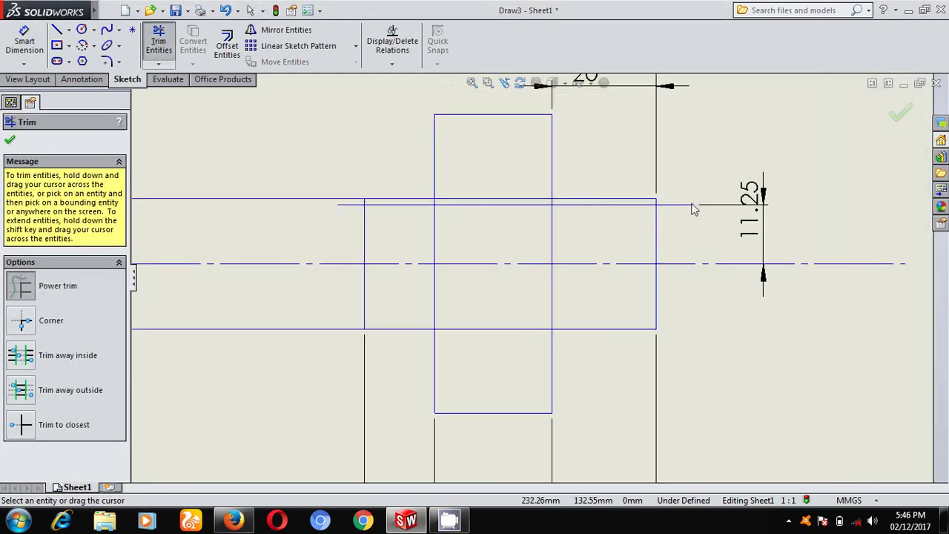
click(523, 206)
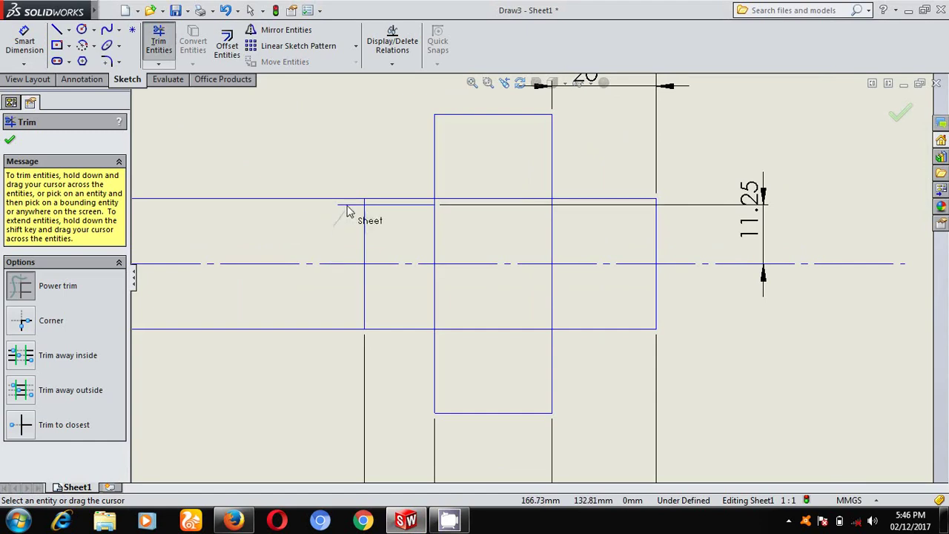
click(11, 141)
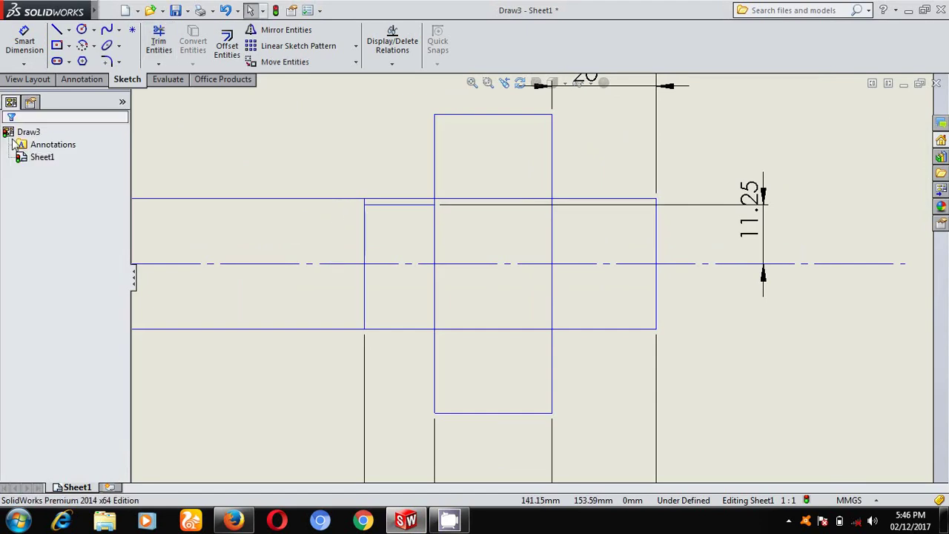
click(282, 30)
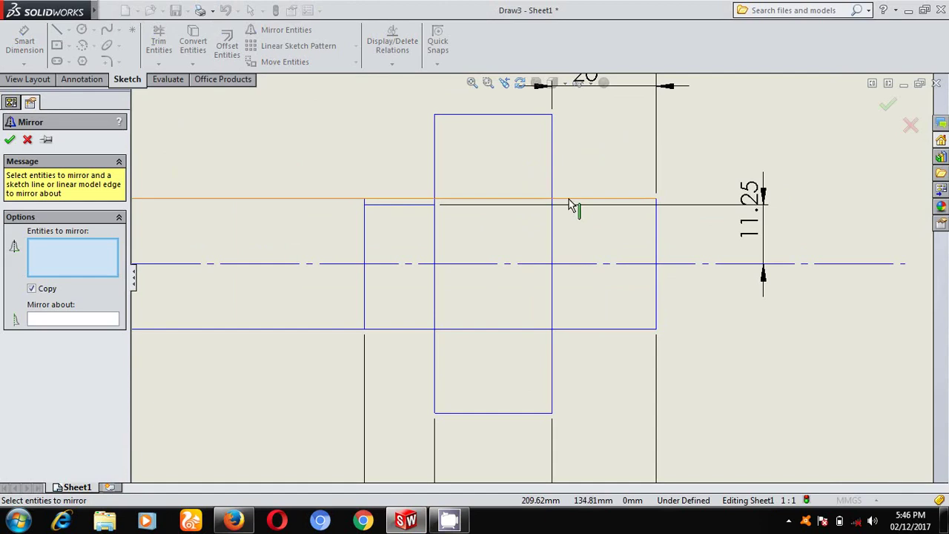
click(596, 211)
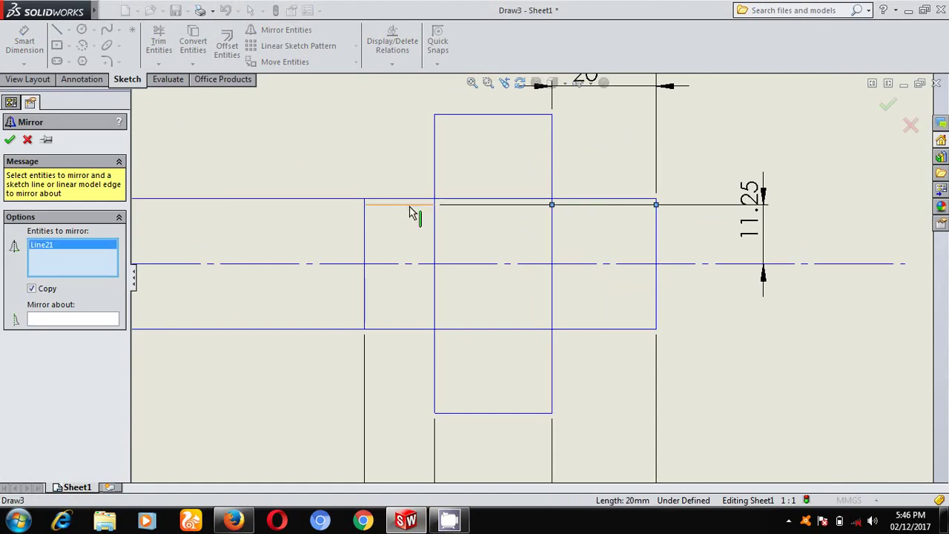
click(401, 211)
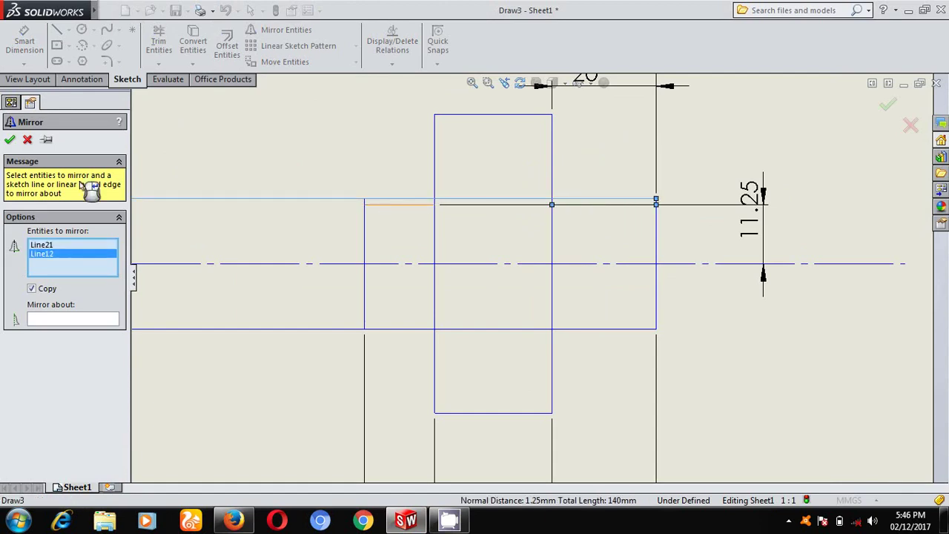
key(Escape)
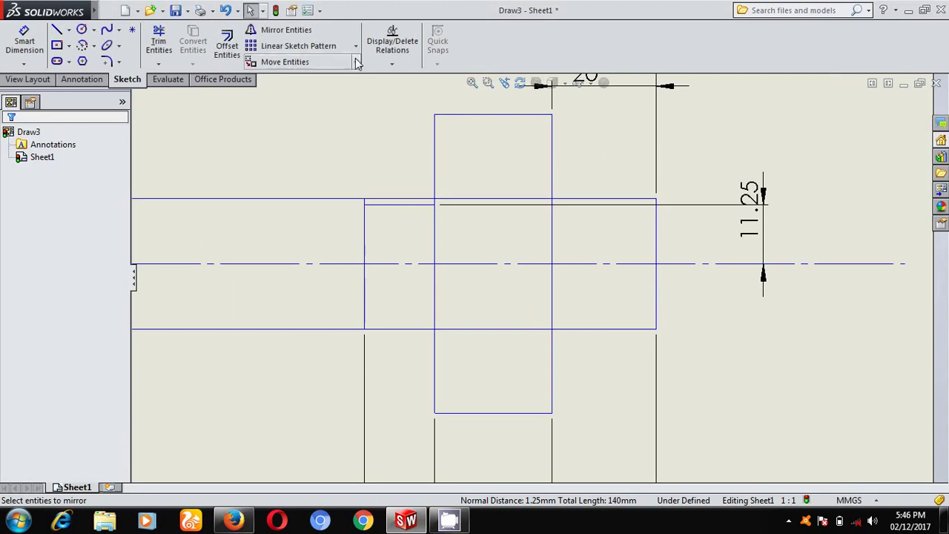
- Mirror the two upper root line segments about the bolt's horizontal centerline, keeping the originals
click(324, 30)
click(395, 210)
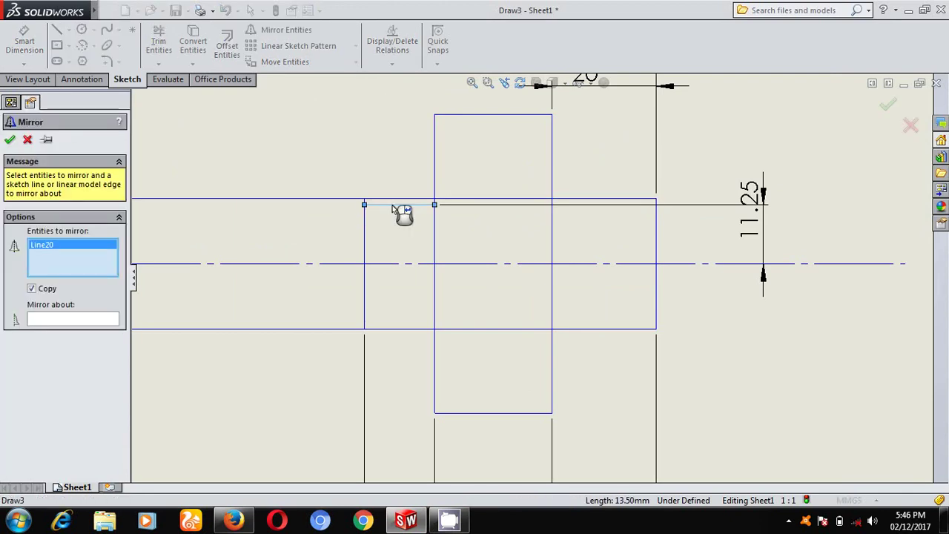
click(627, 213)
click(69, 318)
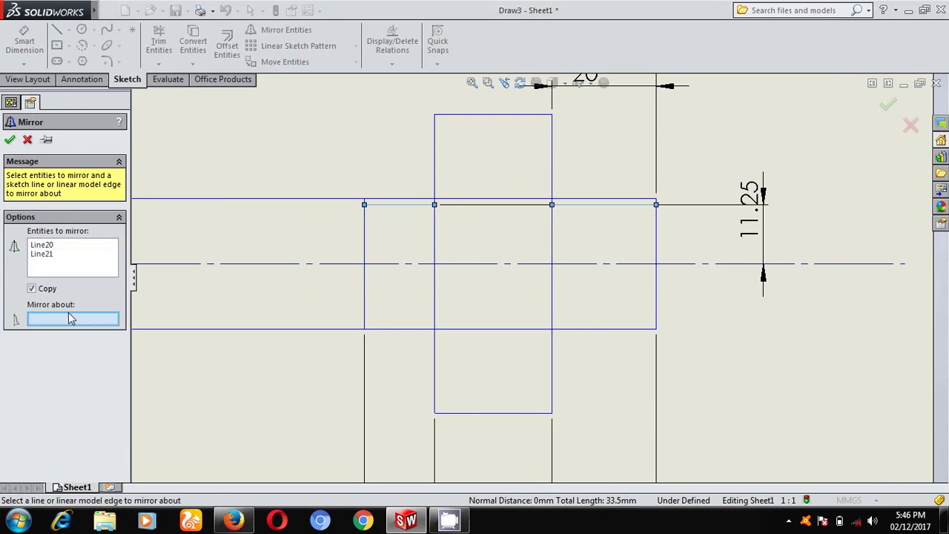
click(518, 264)
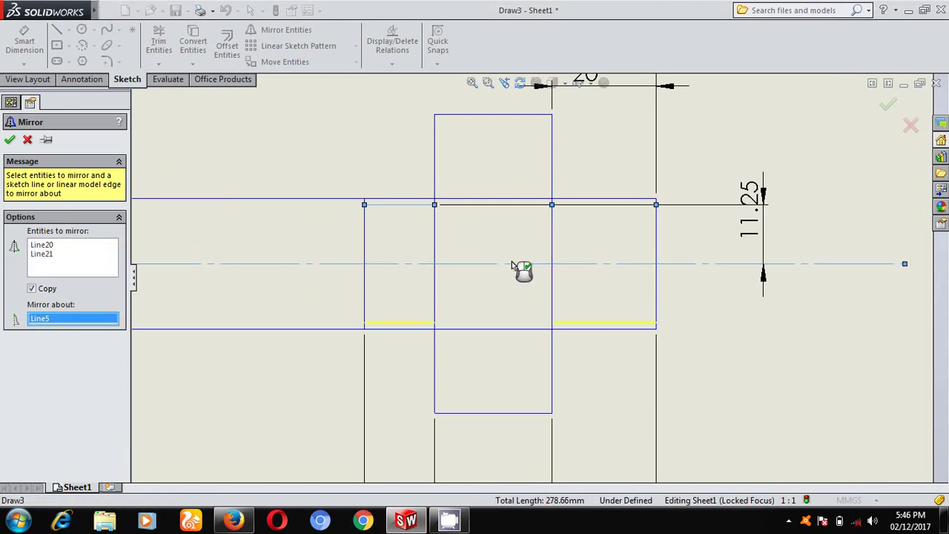
click(14, 139)
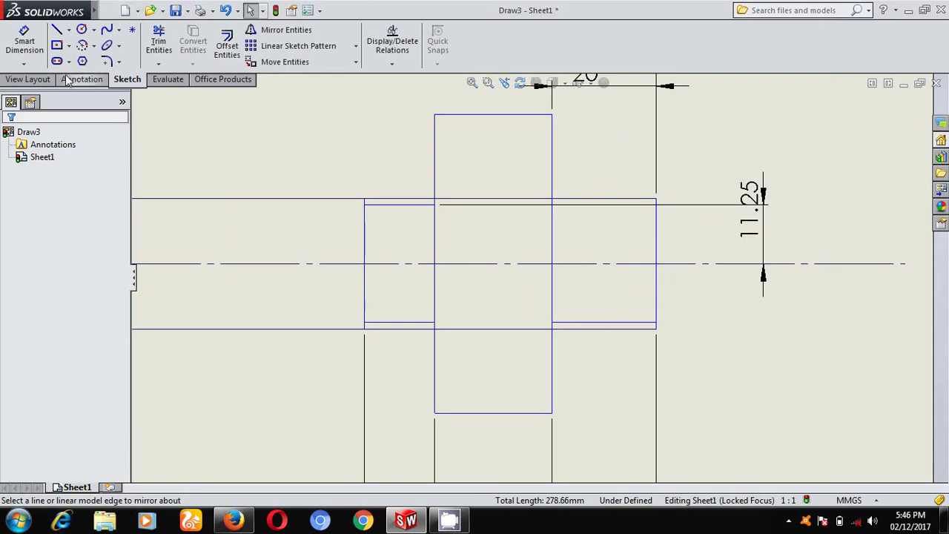
- Sketch a vertical chamfer line across the shank about 3.3 mm inside its end, overshooting both shank edges
click(56, 32)
scroll(608, 207, down, 2)
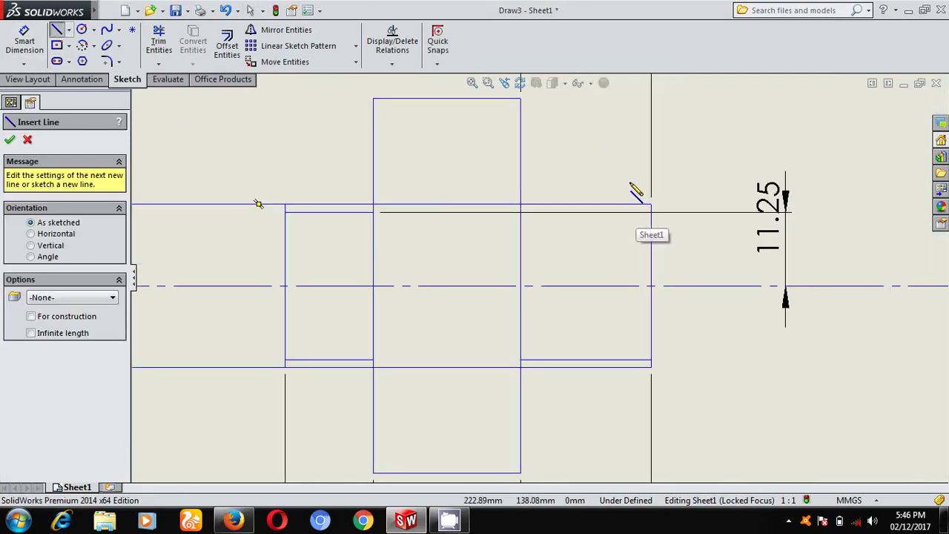
mouse_move(629, 181)
mouse_down()
mouse_move(648, 403)
mouse_move(629, 394)
mouse_up()
- Dimension the chamfer line's distance from the shank end as 0.1 times 25, giving 2.50 mm, checking the chamfer size in the reference PDF
key(d)
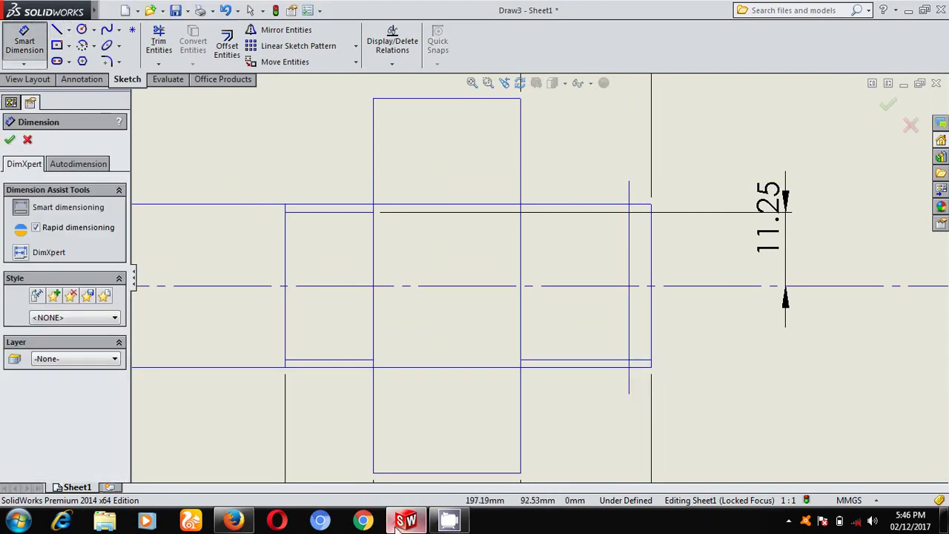
click(234, 522)
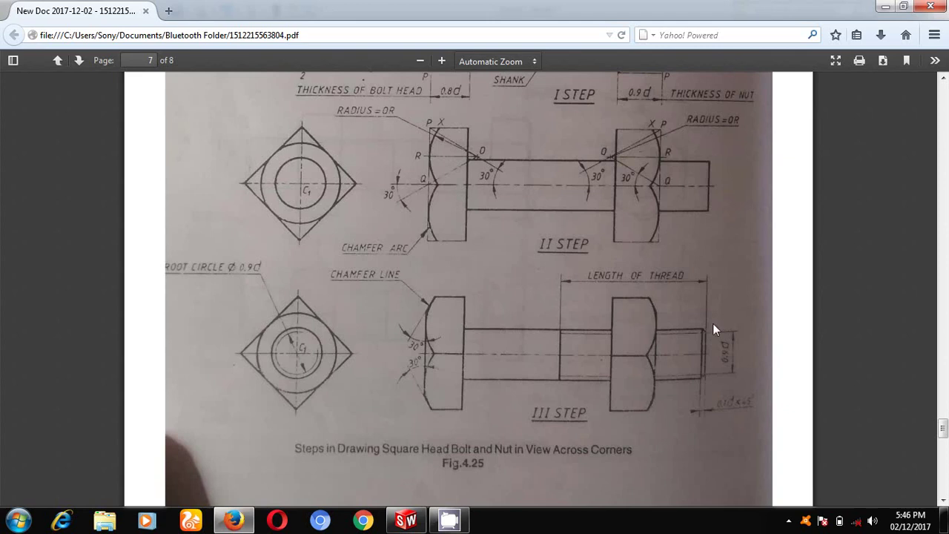
click(414, 522)
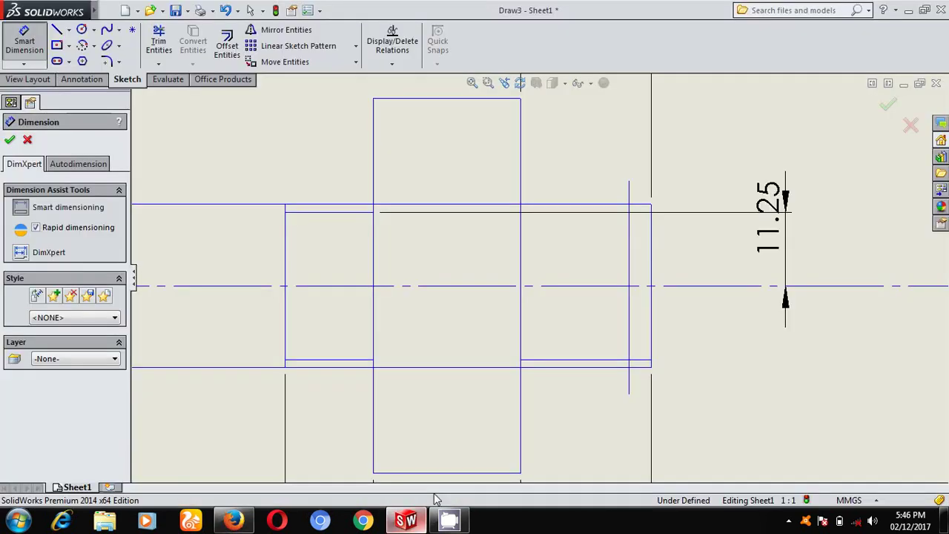
click(629, 194)
click(651, 233)
click(644, 153)
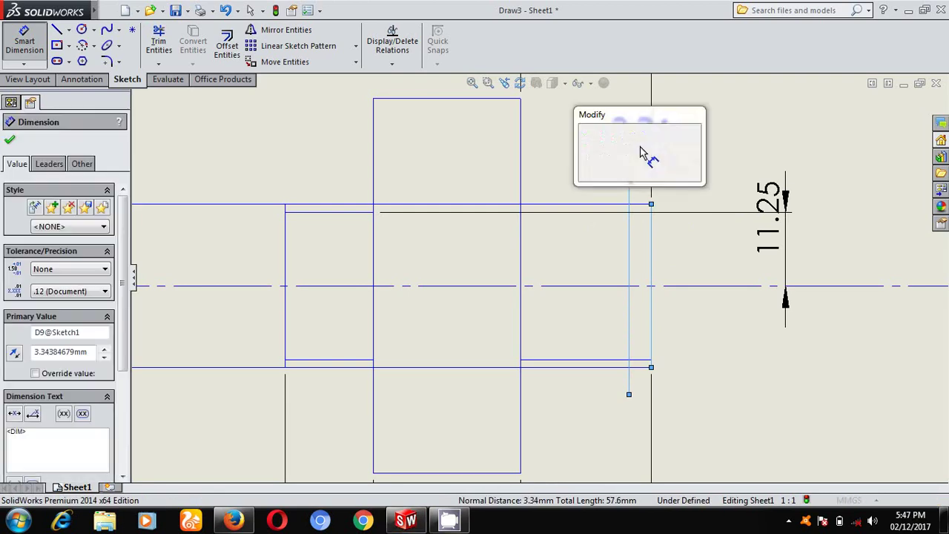
key(BackSpace)
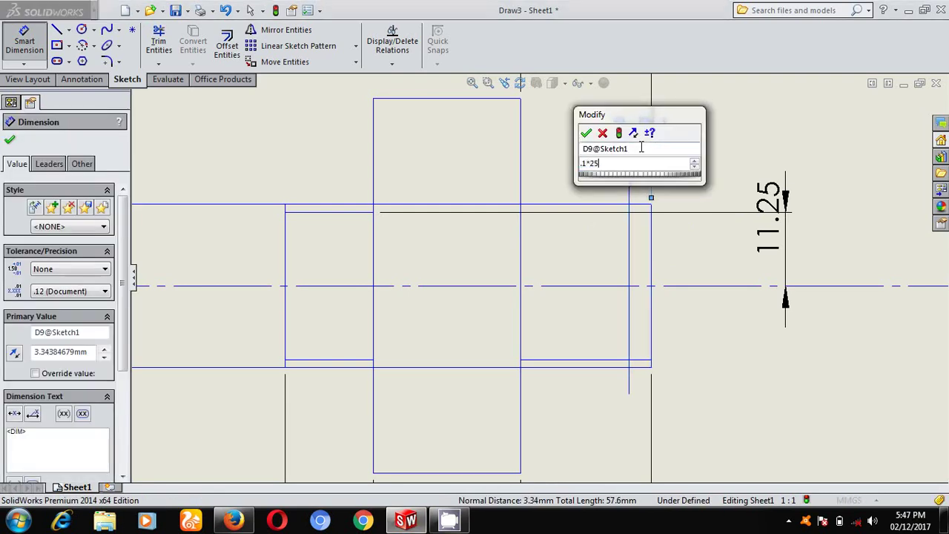
text(.1*25)
key(Return)
click(9, 142)
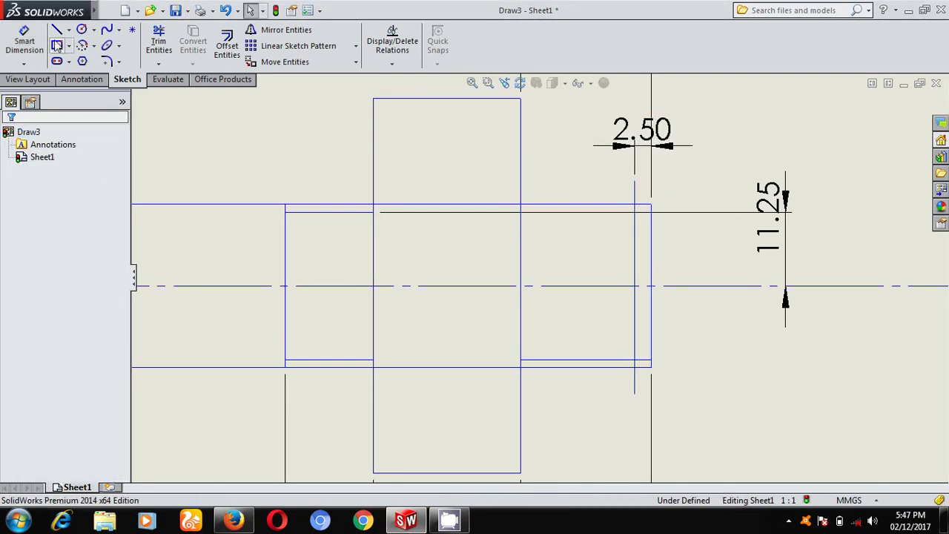
- Trim the chamfer line's overshoots beyond the upper and lower shank edges
click(56, 30)
scroll(577, 206, down, 5)
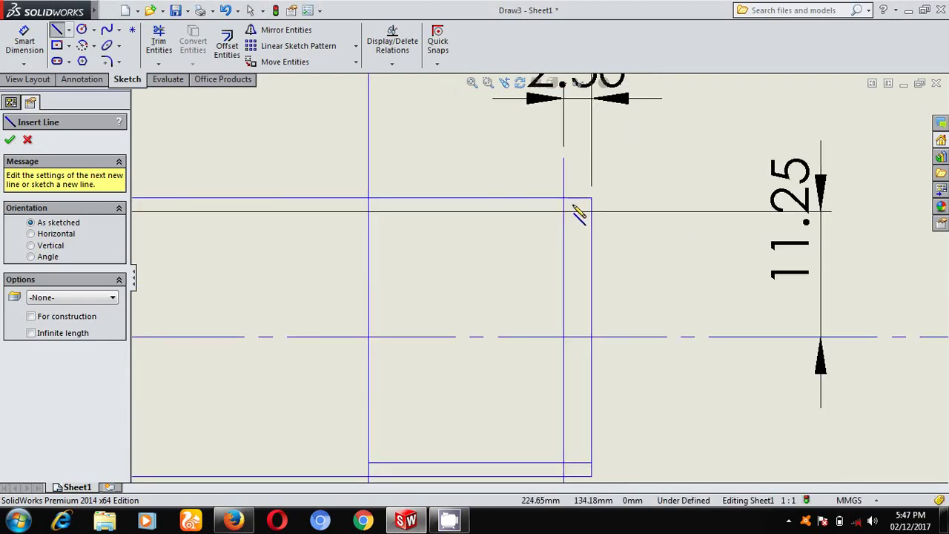
right_drag(555, 174, 555, 123)
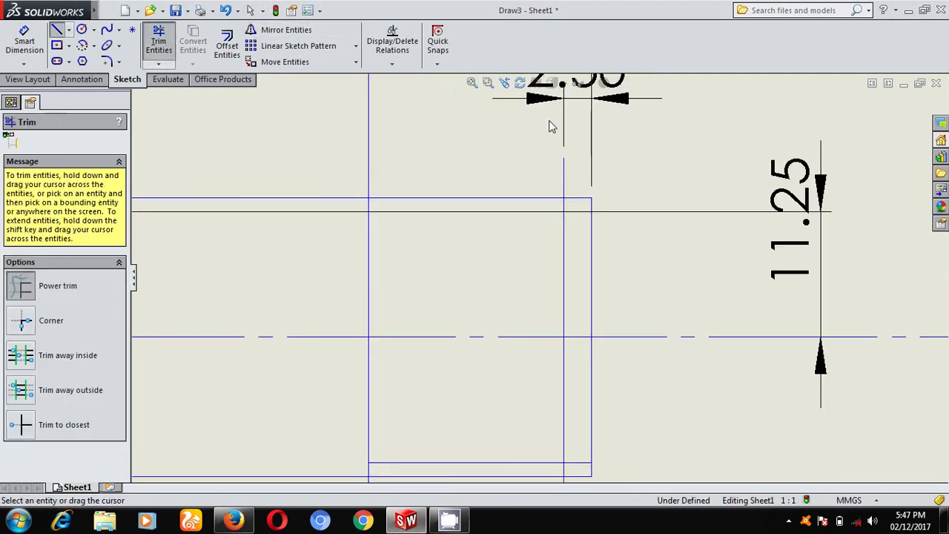
scroll(552, 276, up, 3)
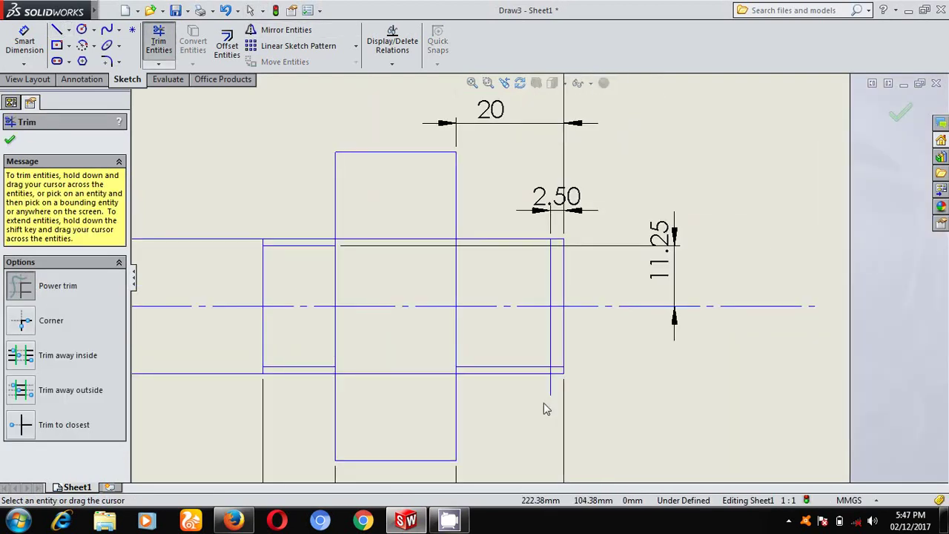
click(10, 140)
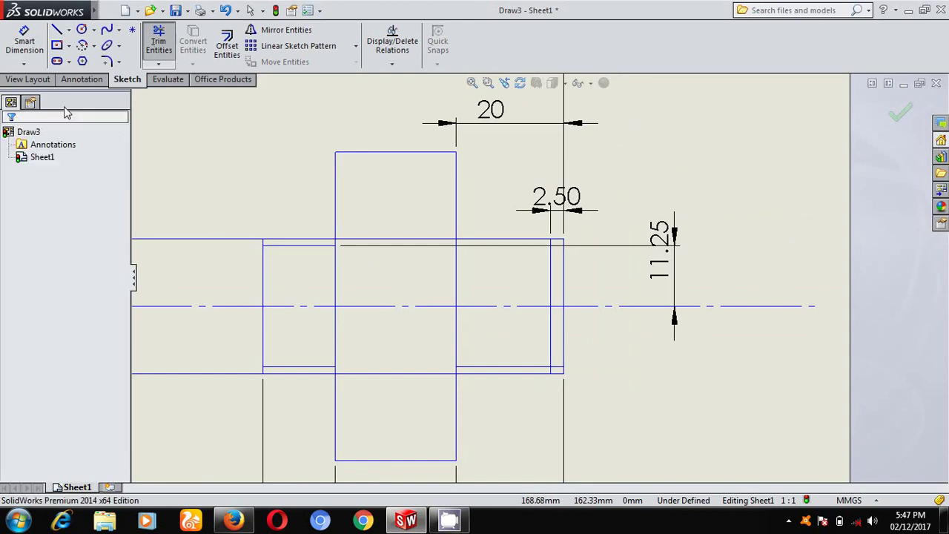
- Sketch two slanted chamfer lines about 2.8 mm long, joining the chamfer line's ends to the root line ends on the shank's end face
click(56, 30)
scroll(545, 252, down, 2)
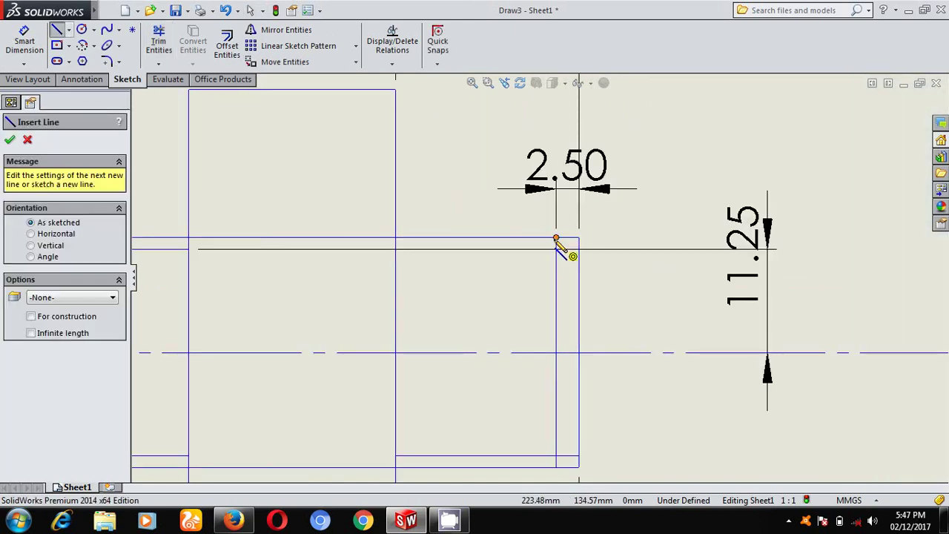
click(556, 239)
click(567, 244)
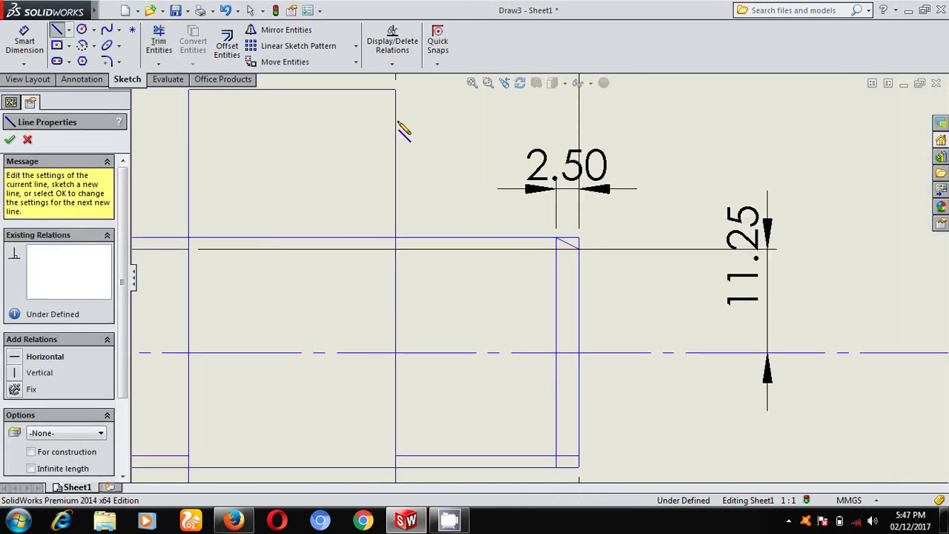
scroll(572, 377, up, 2)
scroll(567, 359, down, 5)
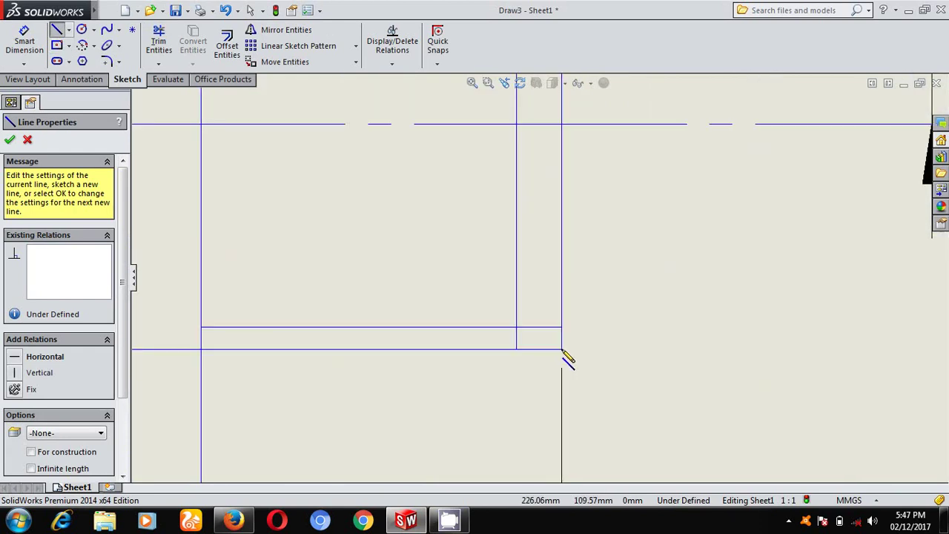
click(562, 327)
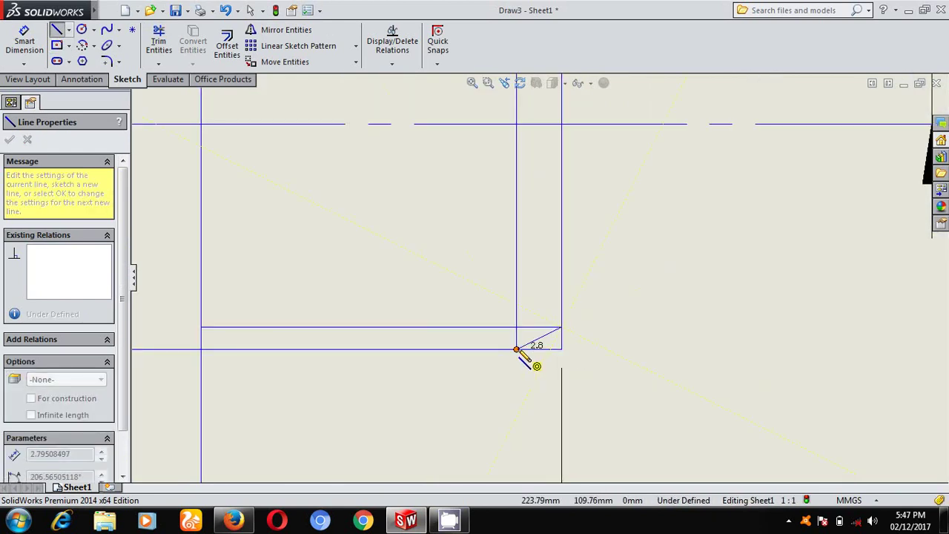
click(517, 348)
click(517, 349)
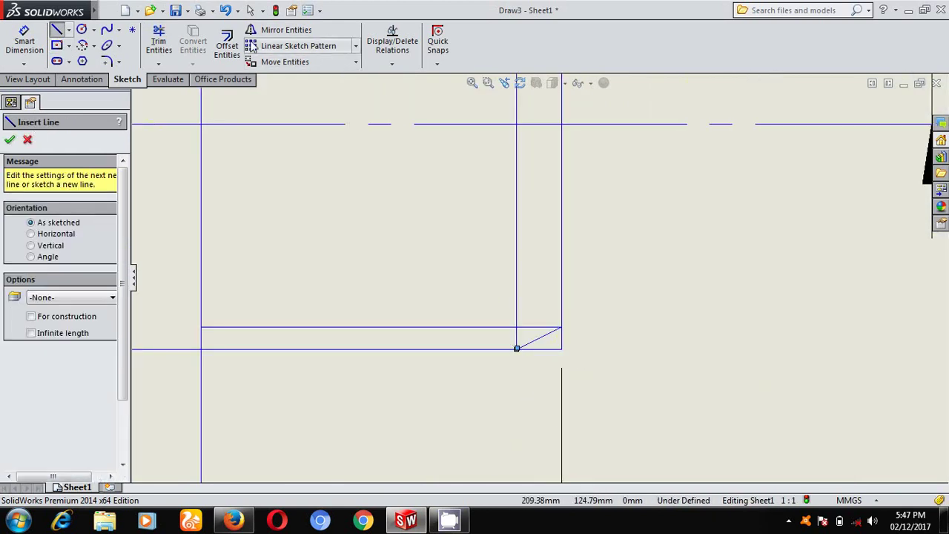
- Trim away the shank's corner segments outside the lower and upper slanted chamfer lines
click(159, 40)
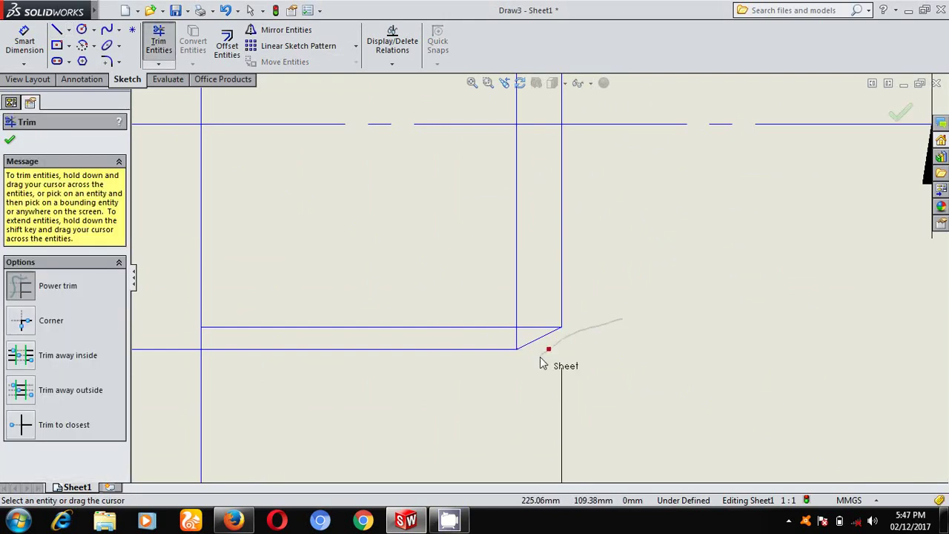
scroll(545, 354, up, 5)
scroll(542, 191, down, 4)
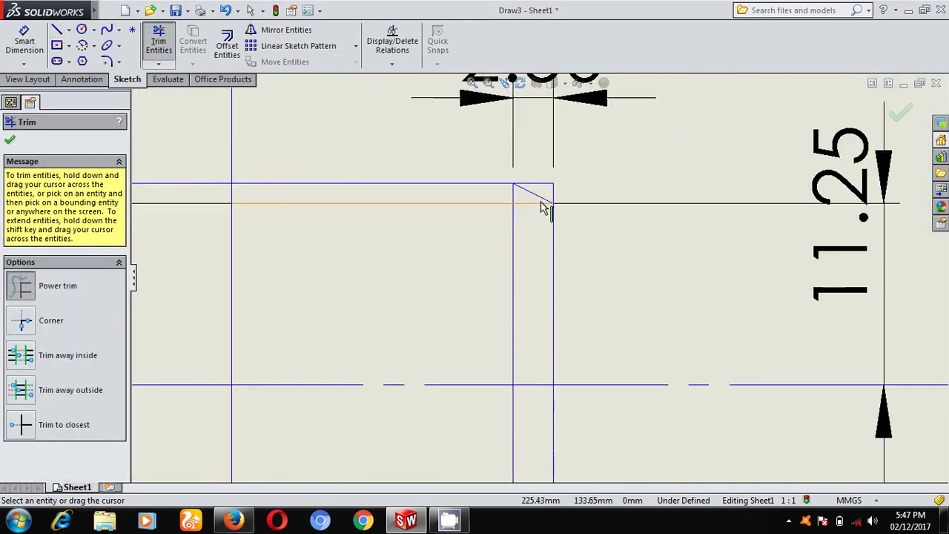
drag(544, 186, 564, 223)
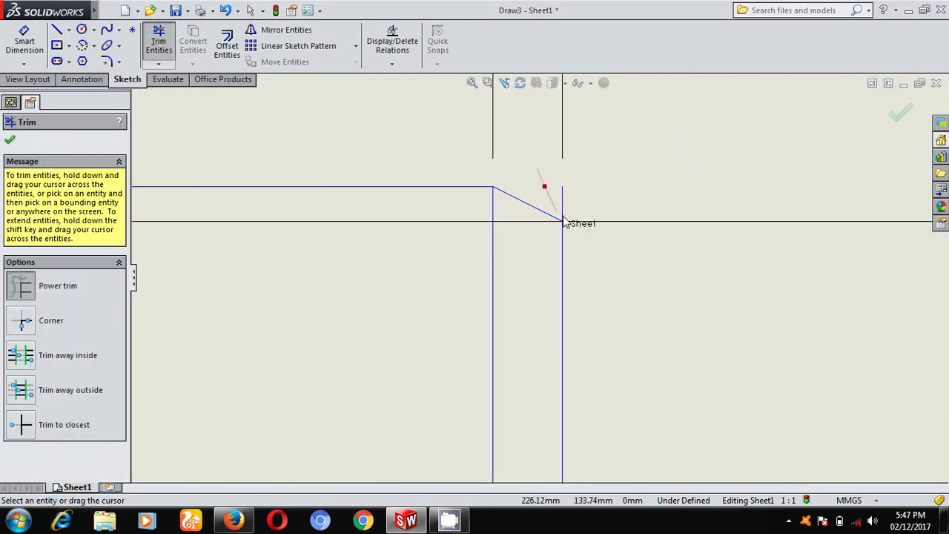
click(469, 84)
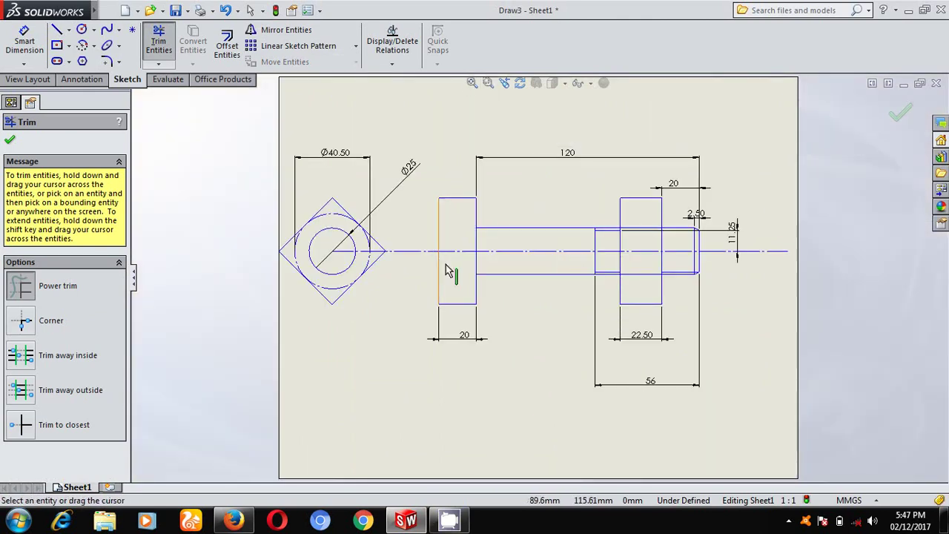
scroll(518, 257, down, 3)
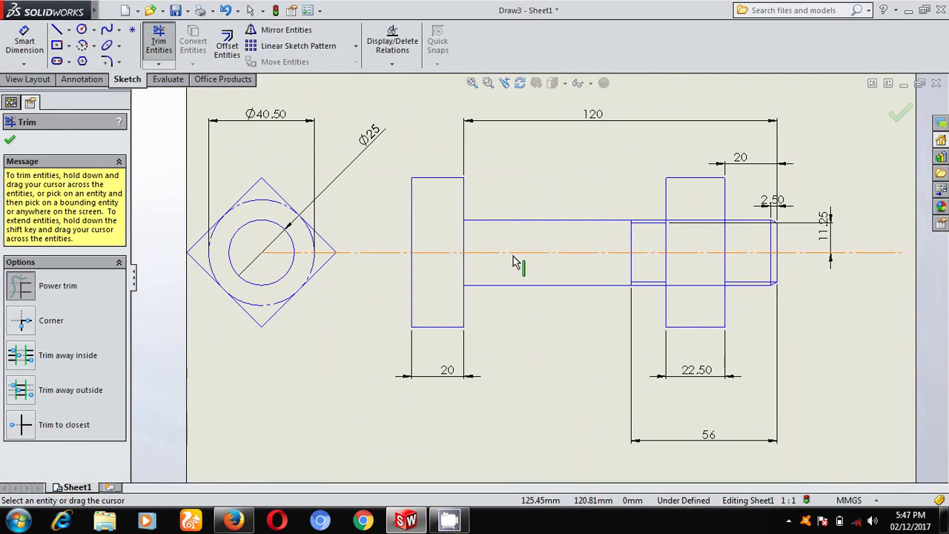
click(9, 141)
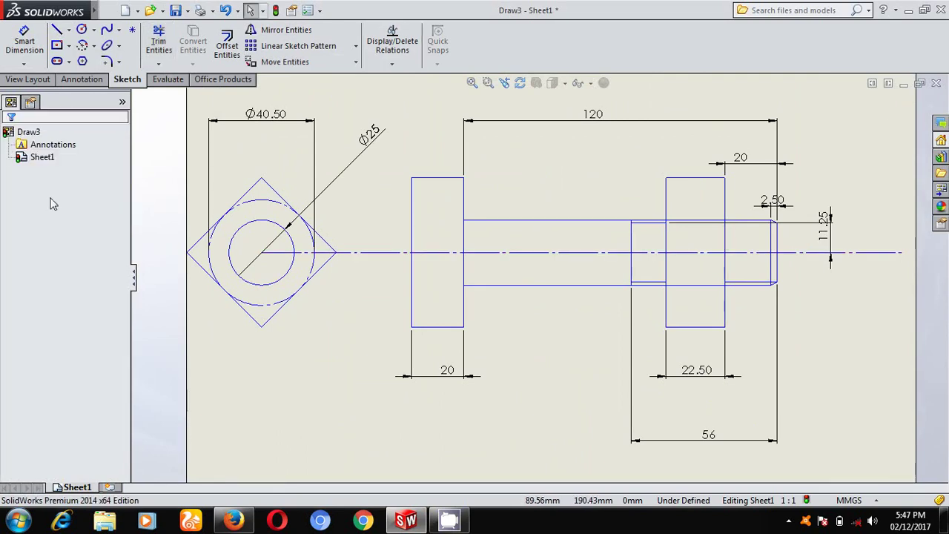
- Check the head's chamfer construction in the reference PDF and sketch a slanted line about 38 mm long from the head's upper outer corner into the shank
click(233, 520)
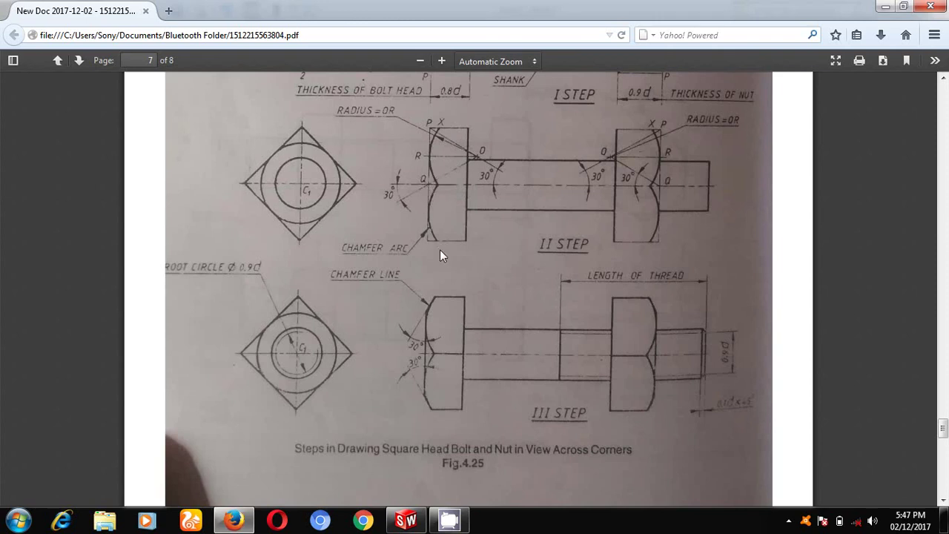
click(408, 520)
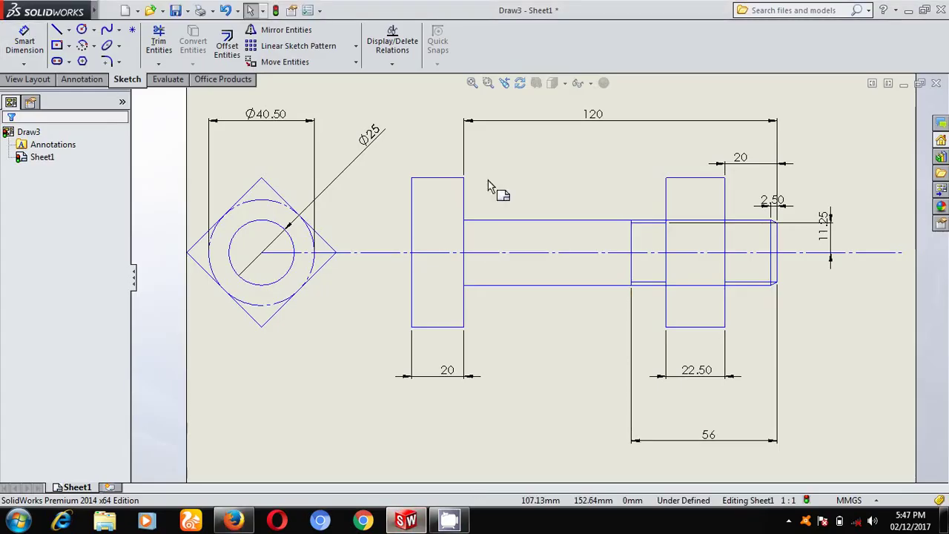
scroll(486, 223, down, 3)
scroll(482, 223, down, 1)
click(56, 29)
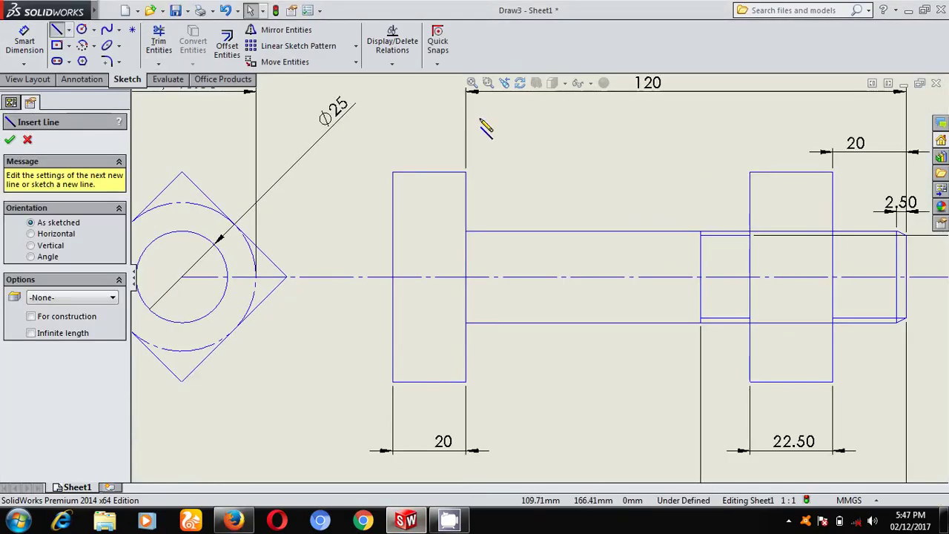
click(393, 173)
- Dimension the angle between the slanted head line and the bolt's centerline as 30°
click(46, 63)
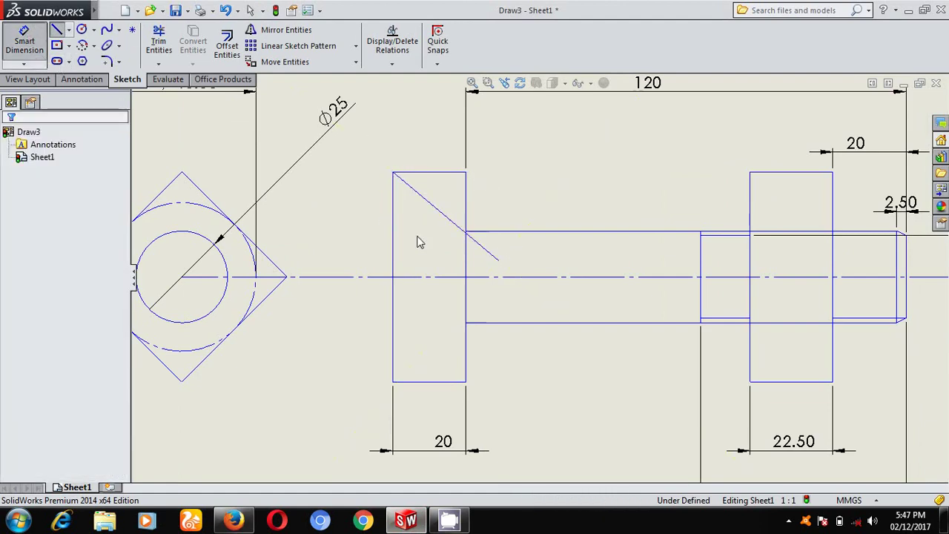
click(486, 250)
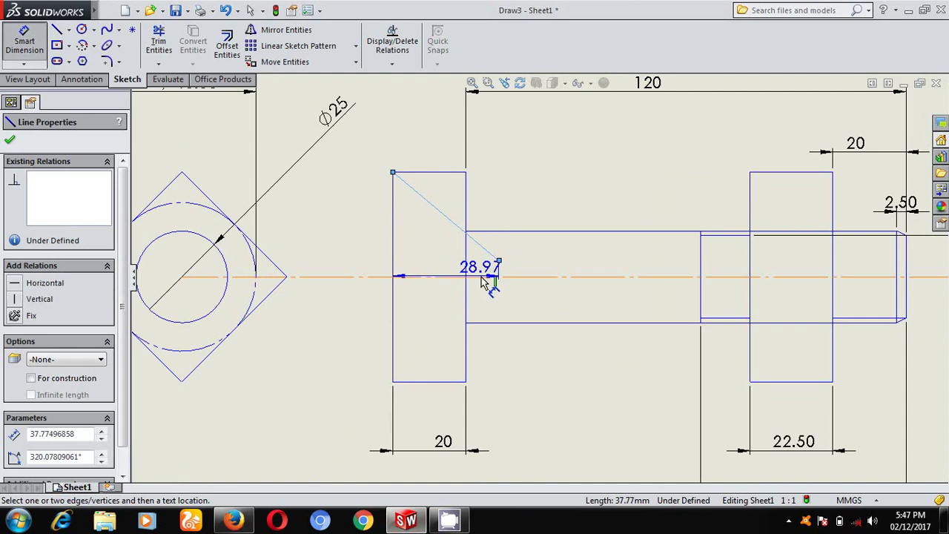
click(485, 276)
click(454, 259)
text(30)
key(Return)
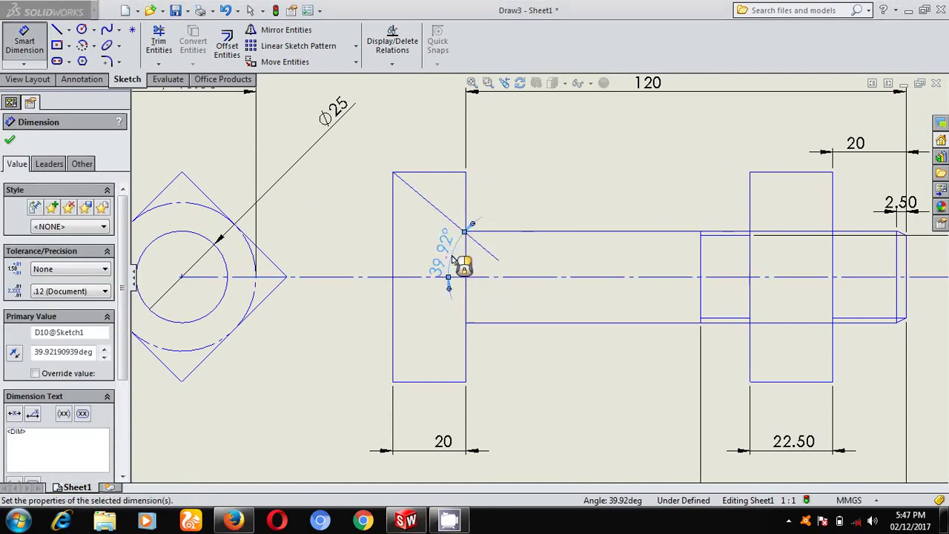
click(10, 141)
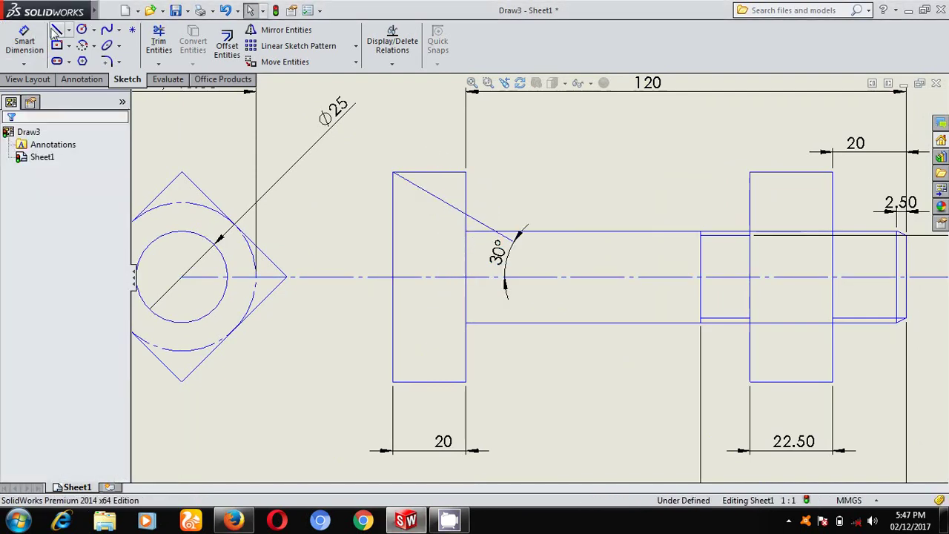
- Mirror the 30° head construction line about the bolt's horizontal centerline, keeping the original
click(284, 29)
click(429, 194)
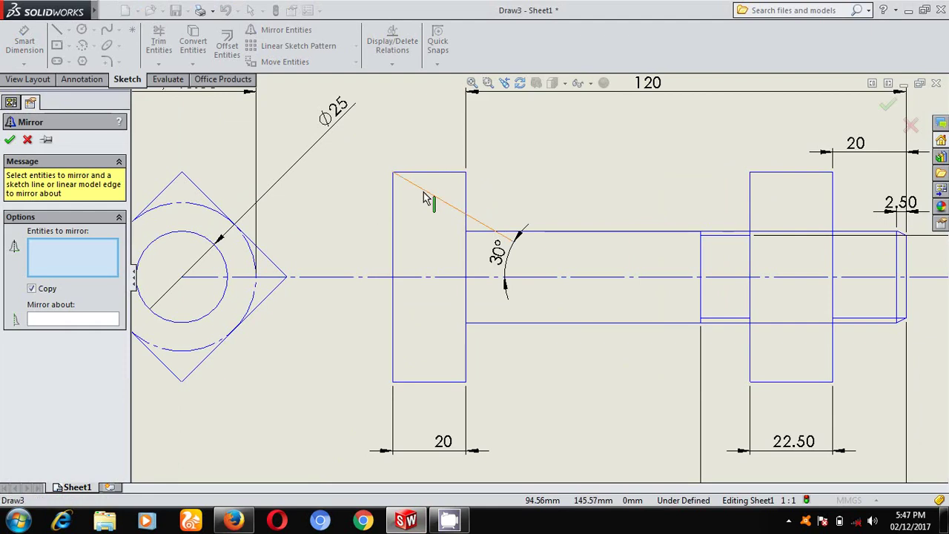
click(66, 320)
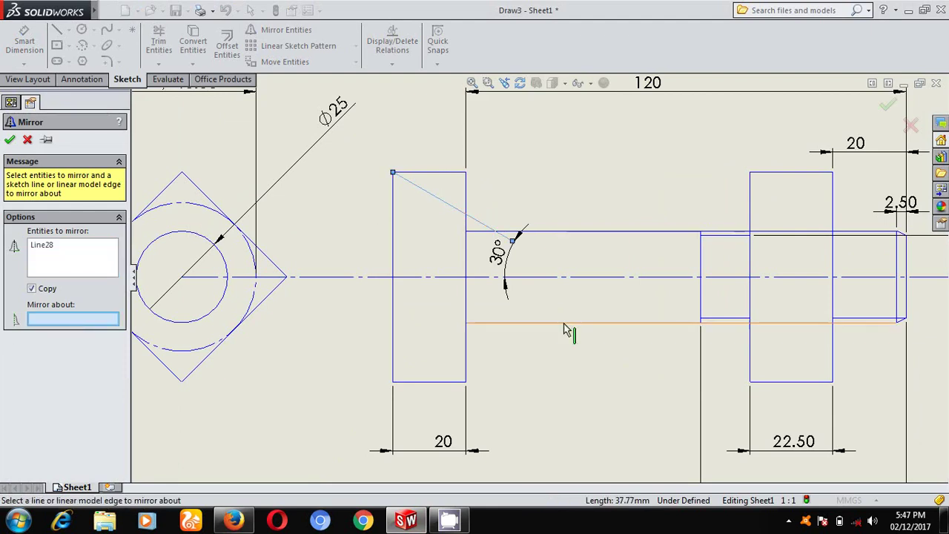
click(561, 280)
click(10, 141)
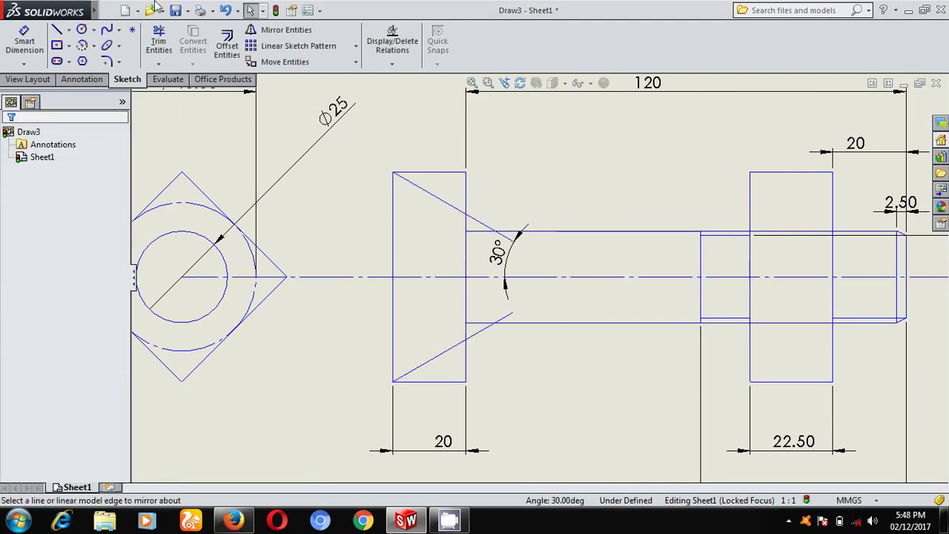
- Sketch a line about 38.6 mm long from the head's outer face at the centerline, rising past the 30° line above the shank
click(57, 31)
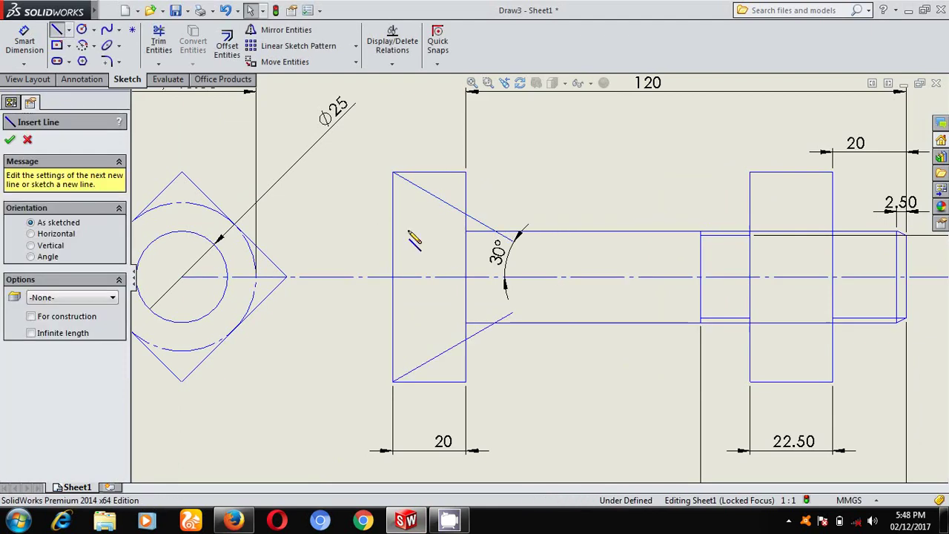
click(392, 277)
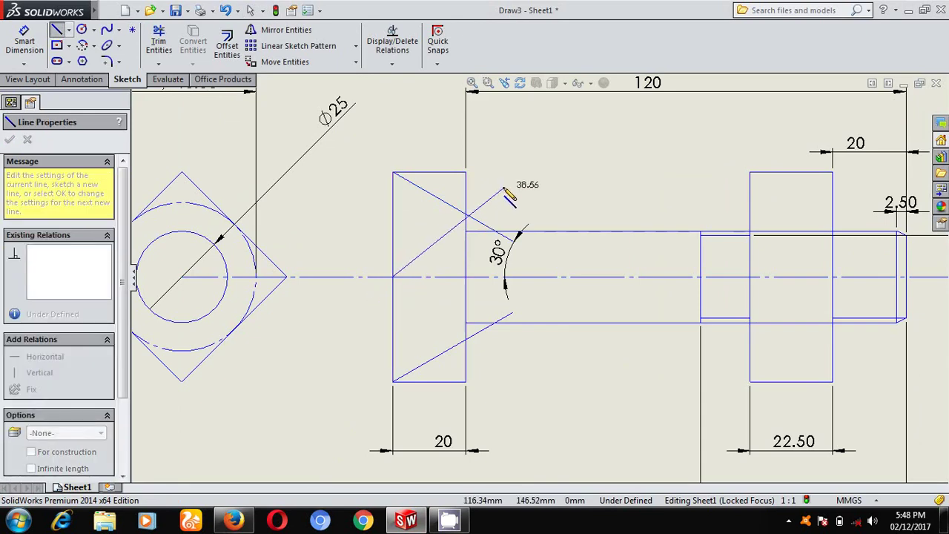
click(504, 187)
key(Escape)
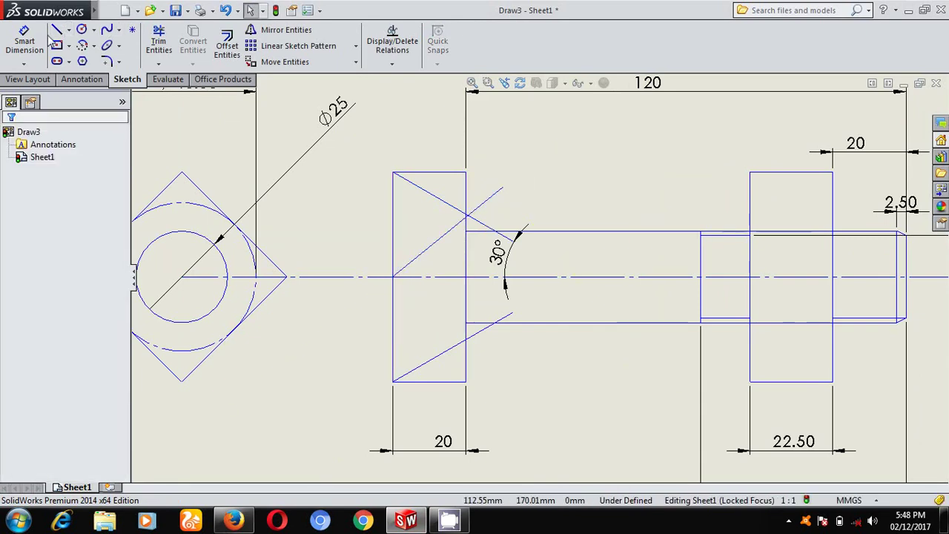
click(304, 286)
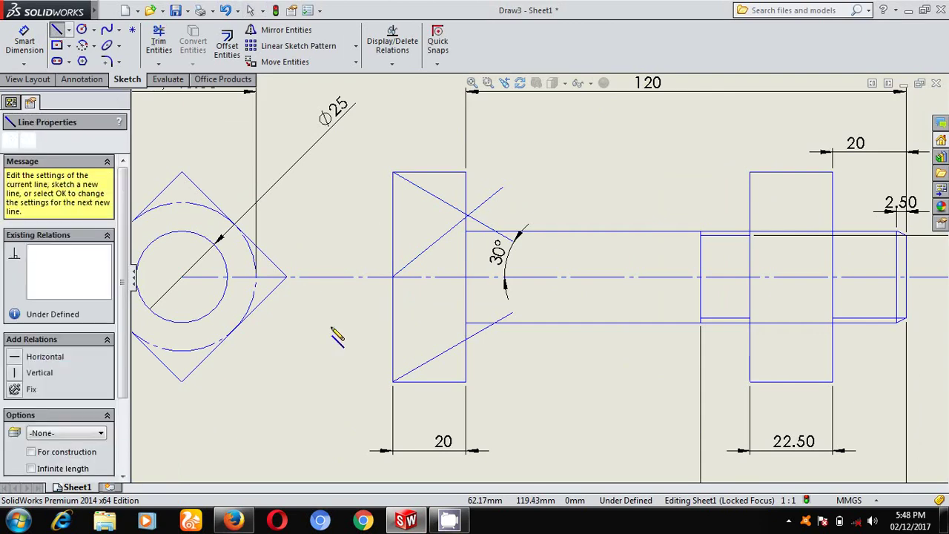
- Extend the slanted line beyond the head's outer face to a temporary boundary line, and trim that boundary line away
click(349, 371)
key(Escape)
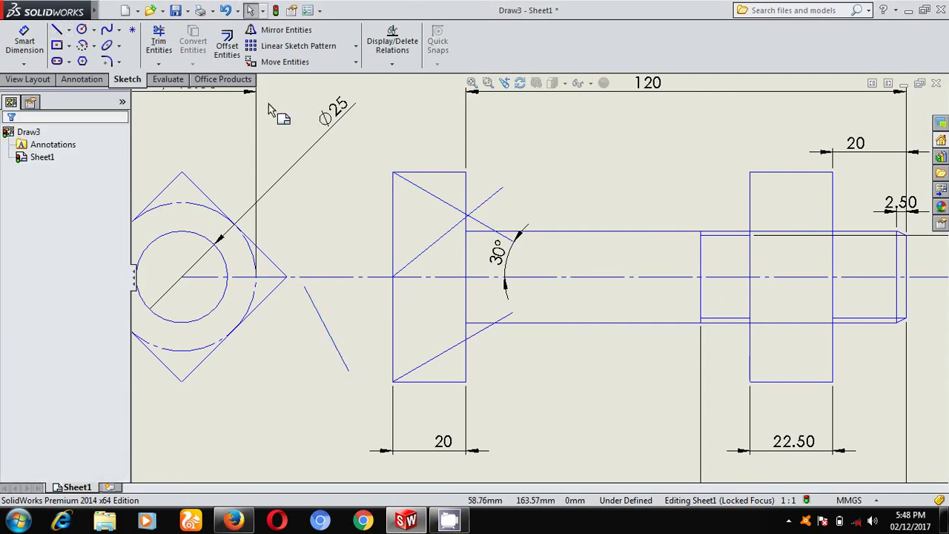
click(159, 63)
click(196, 92)
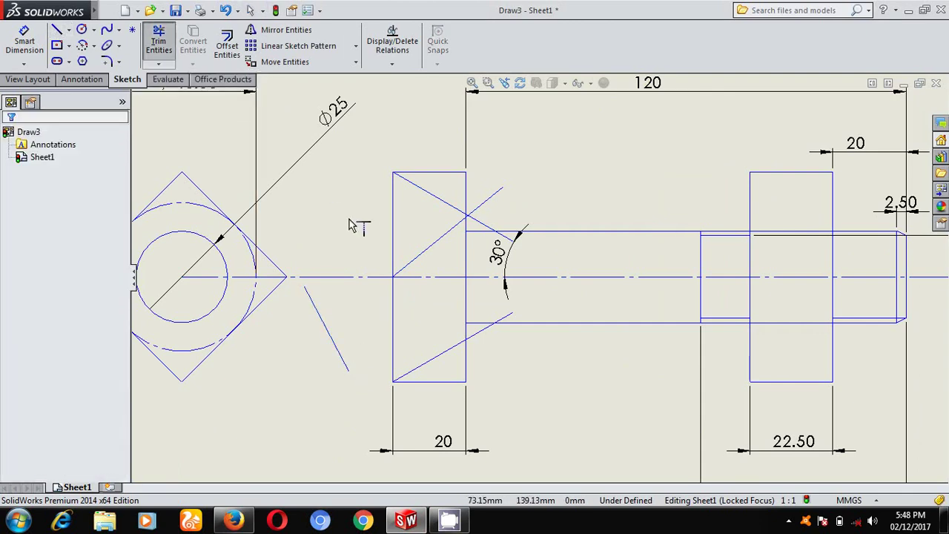
click(416, 258)
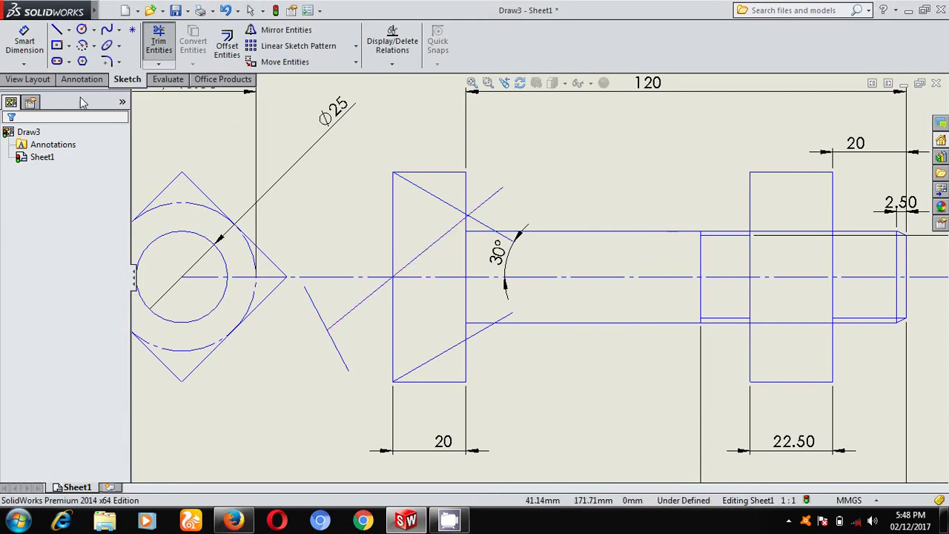
click(159, 41)
mouse_move(349, 356)
mouse_down()
mouse_move(307, 349)
mouse_move(313, 312)
mouse_move(304, 293)
mouse_up()
- Dimension the angle between the extended slanted line and the bolt's centerline as 30°
click(37, 48)
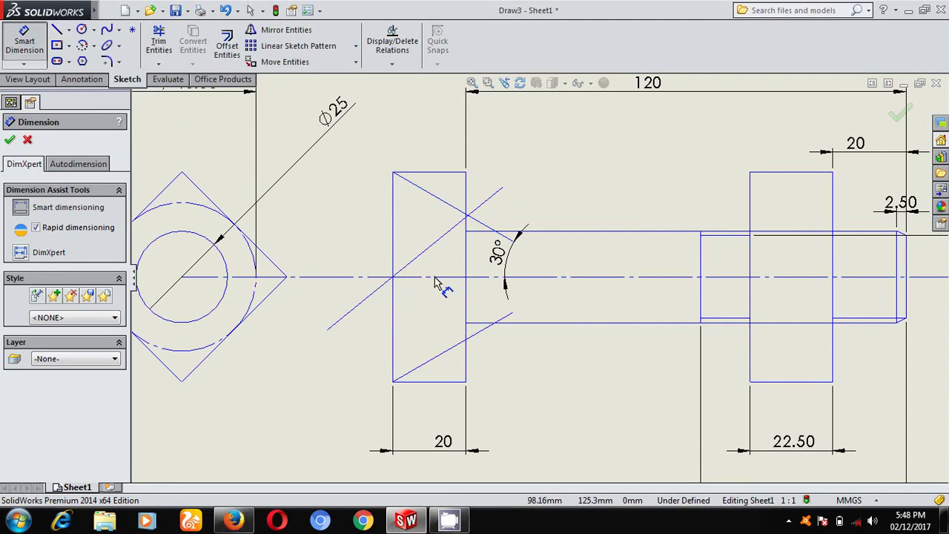
click(371, 278)
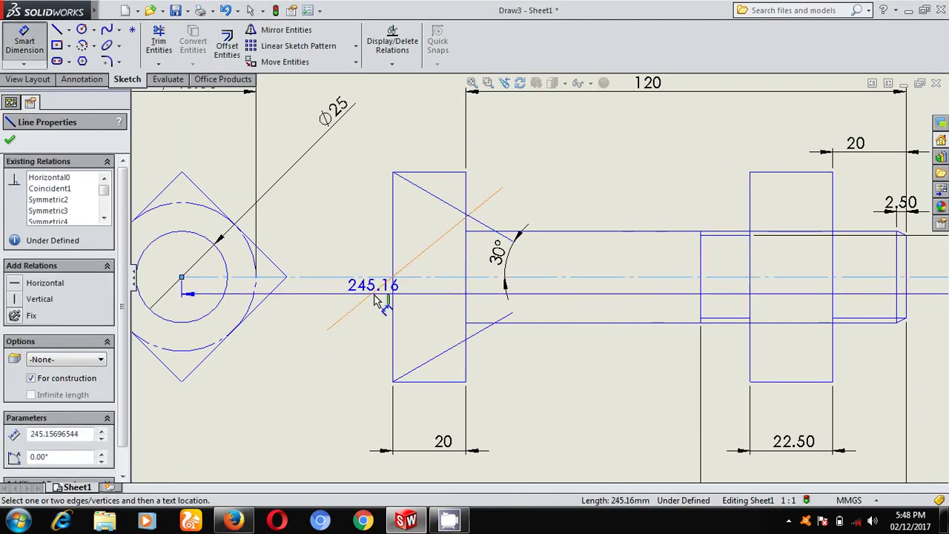
click(371, 294)
click(343, 301)
text(30)
key(Return)
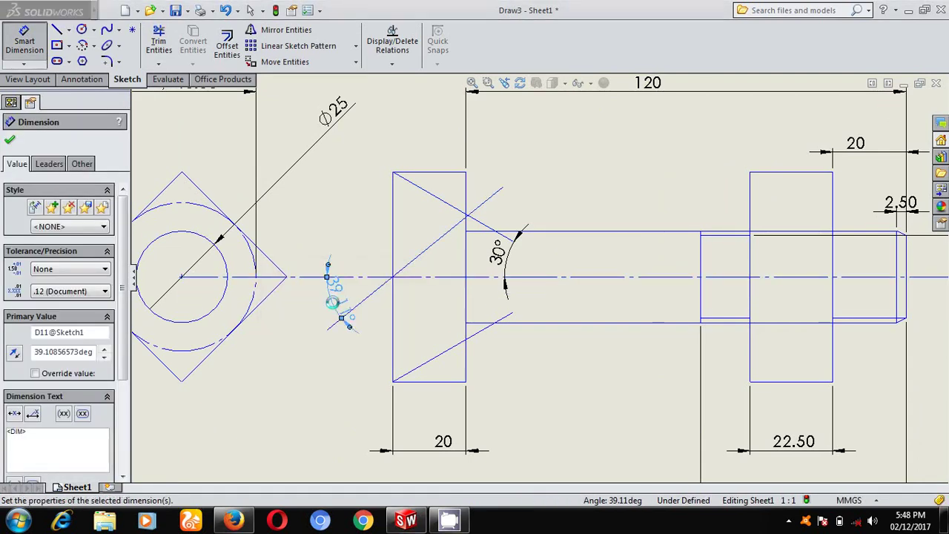
click(12, 141)
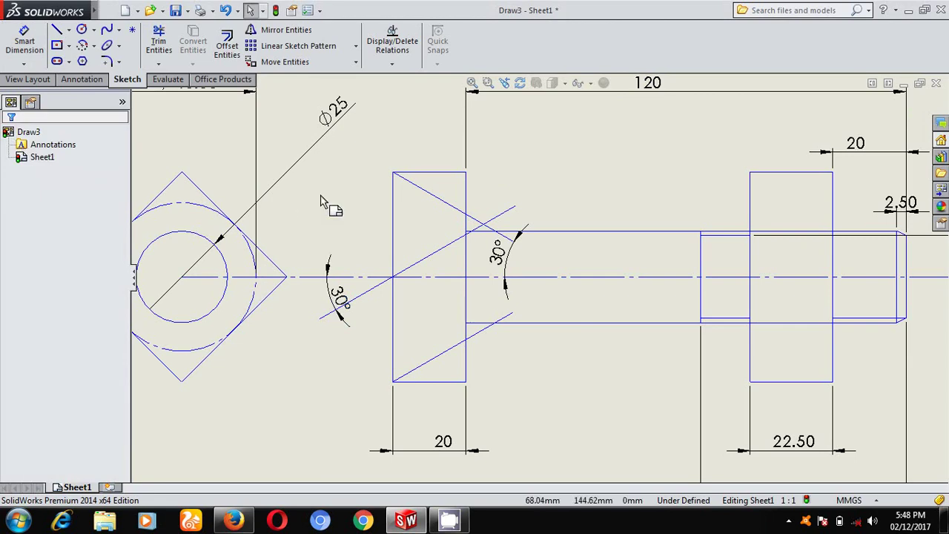
scroll(458, 256, down, 2)
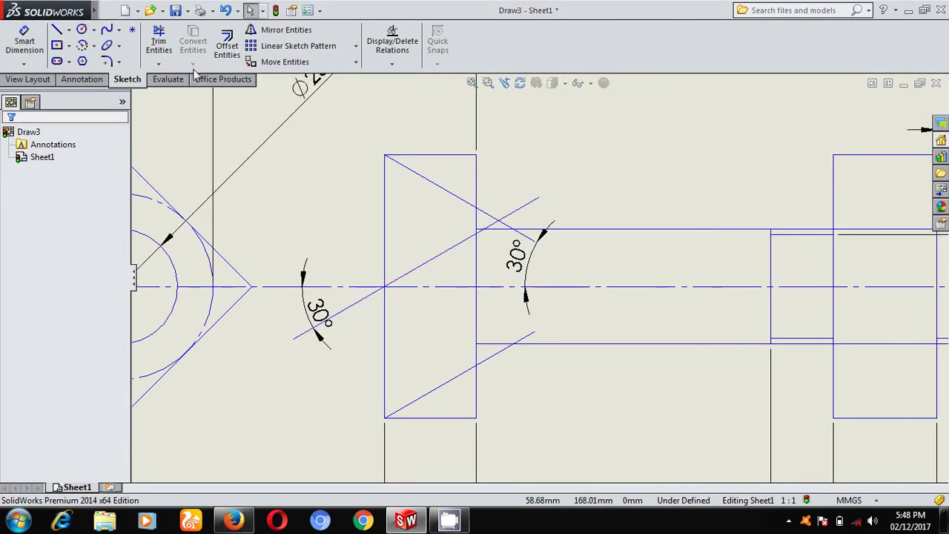
click(93, 46)
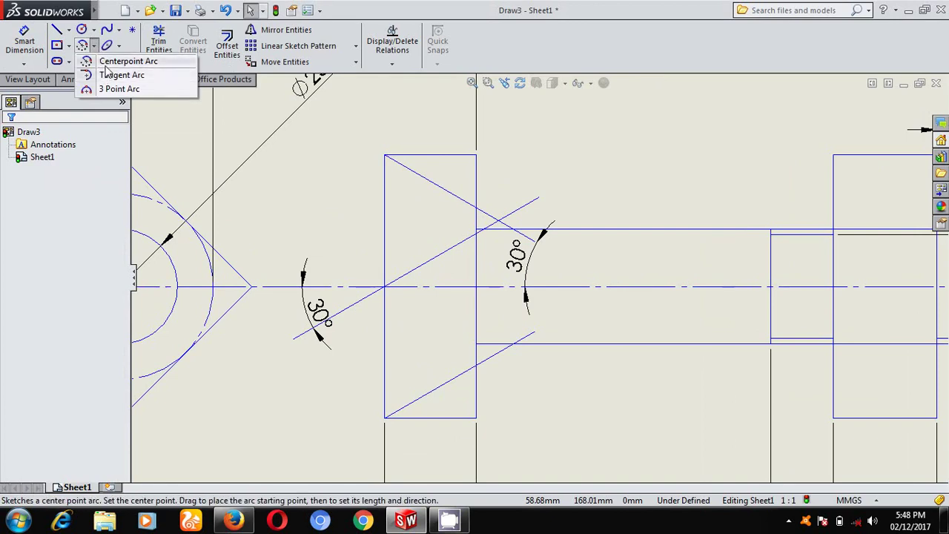
click(107, 64)
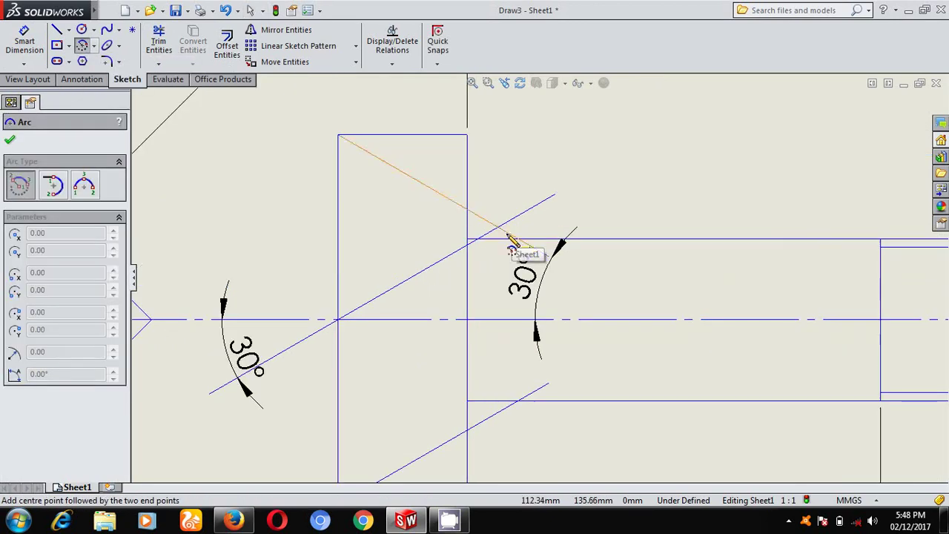
click(56, 31)
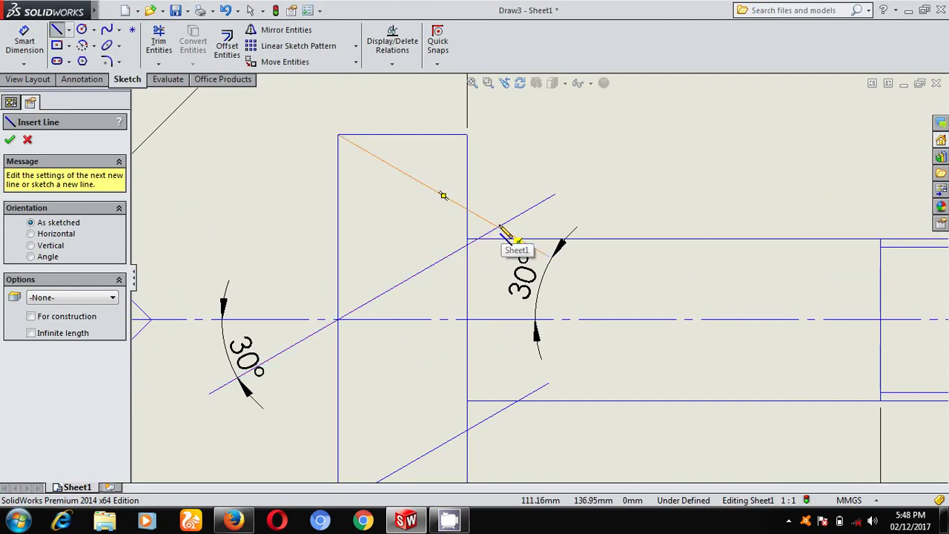
click(158, 41)
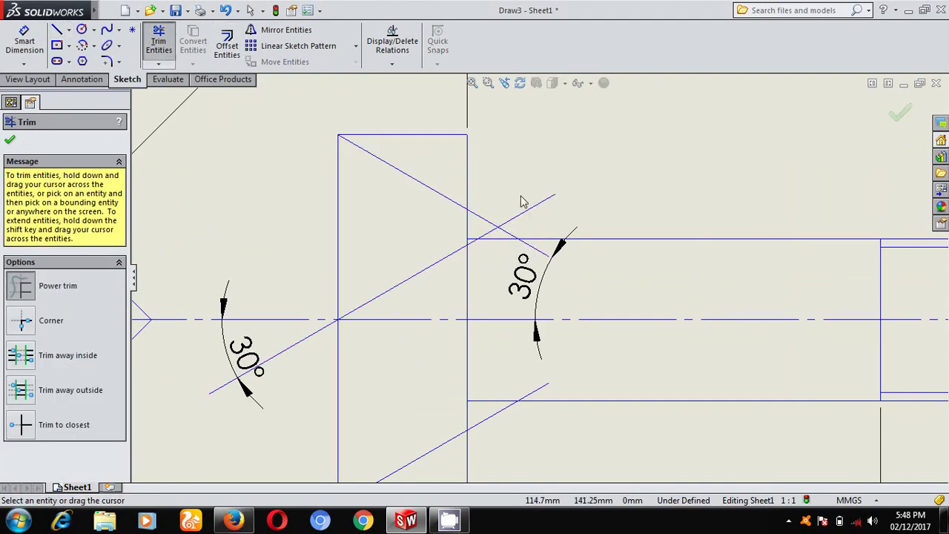
- Sketch a horizontal line about 24.8 mm long from the slanted lines' intersection to the head's outer face, trimming its overhang
click(56, 32)
click(497, 227)
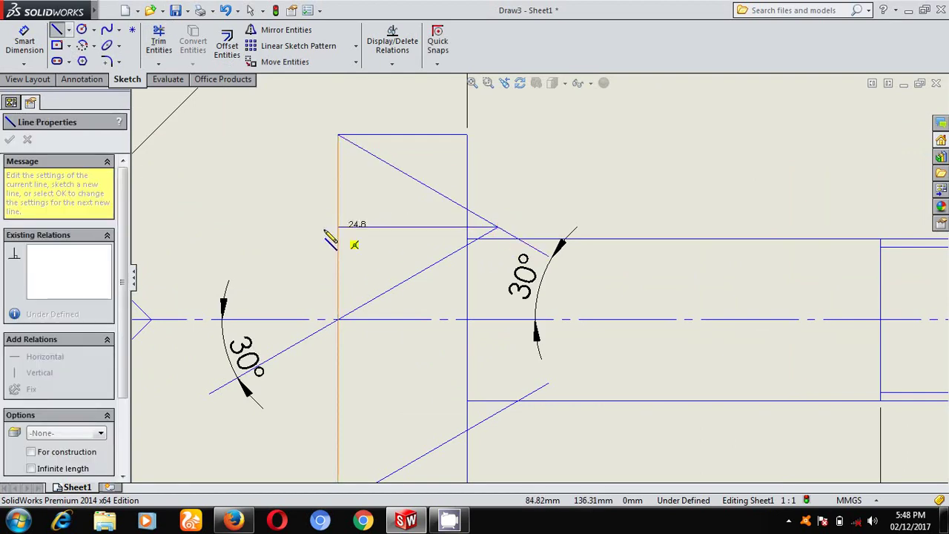
click(312, 227)
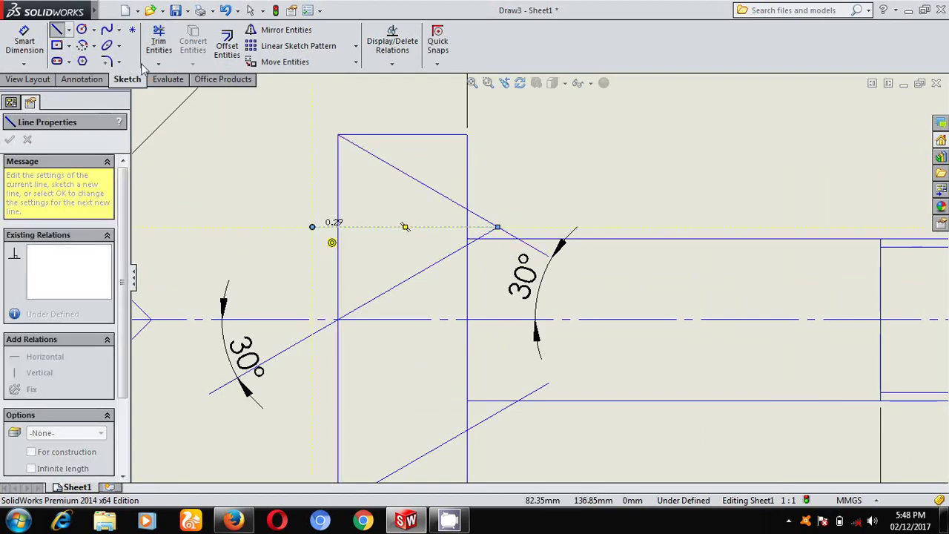
click(158, 41)
mouse_move(330, 249)
mouse_down()
mouse_move(276, 149)
mouse_move(139, 80)
mouse_up()
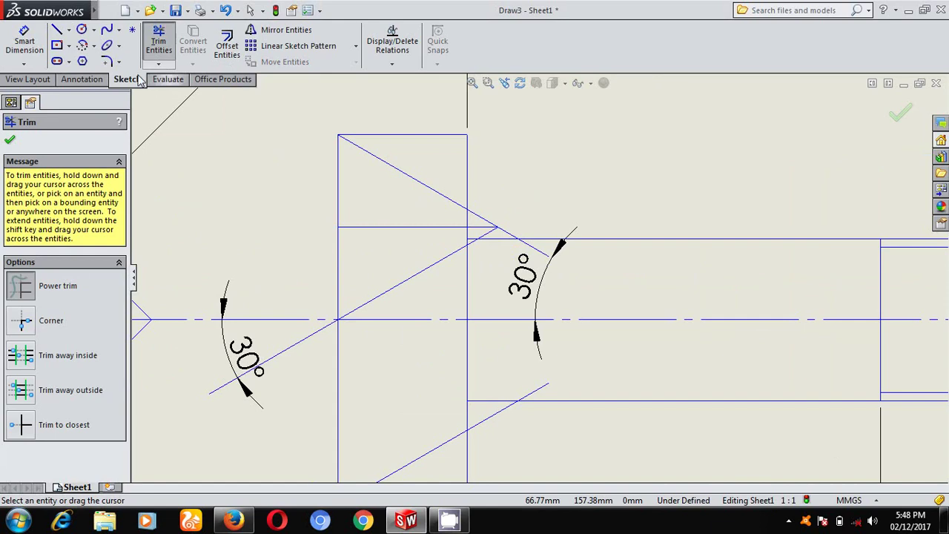
- Draw a centerpoint arc of about 24.8 mm radius around the slanted lines' intersection, from the head's outer face to its upper edge
click(94, 48)
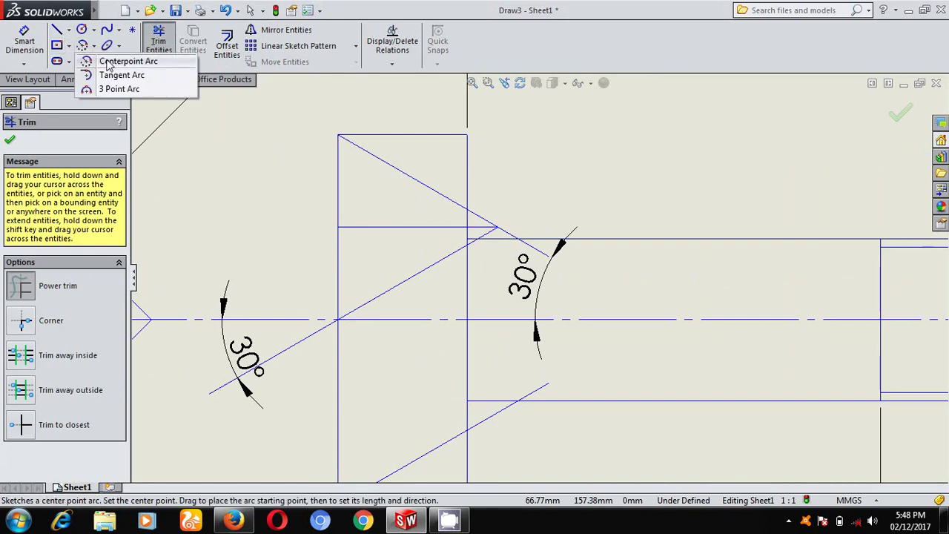
click(178, 57)
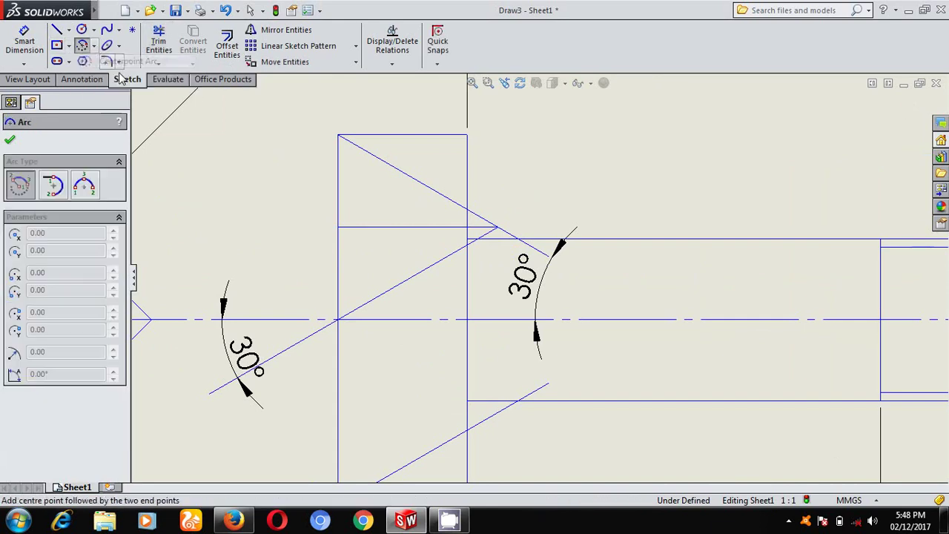
click(497, 228)
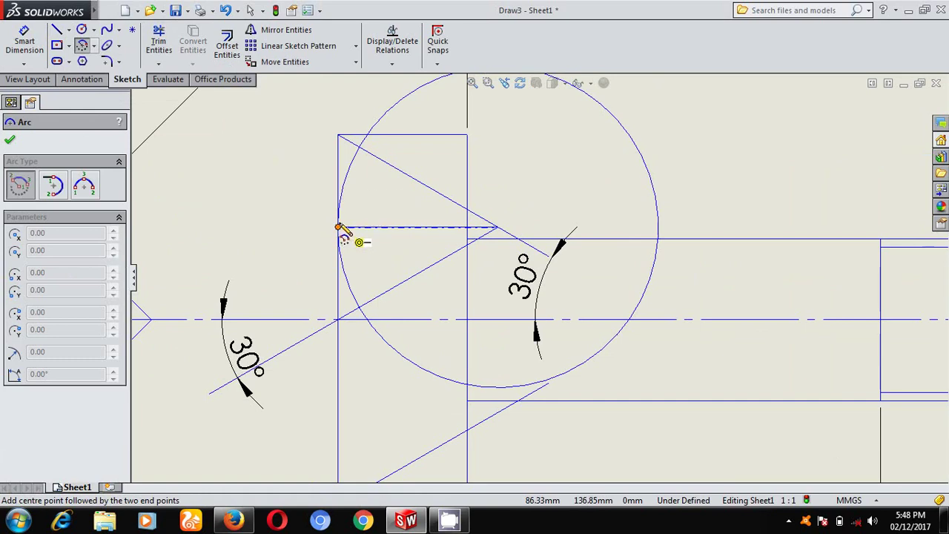
click(339, 227)
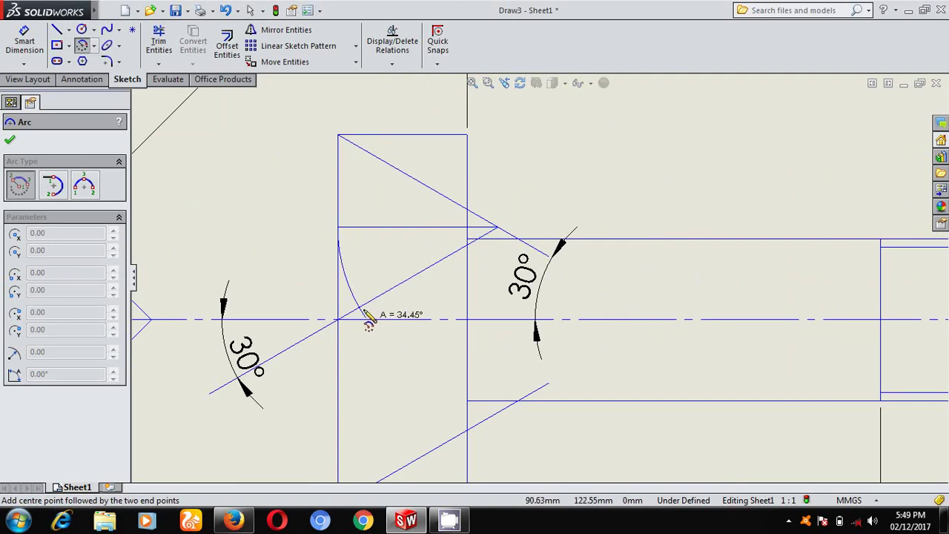
click(368, 135)
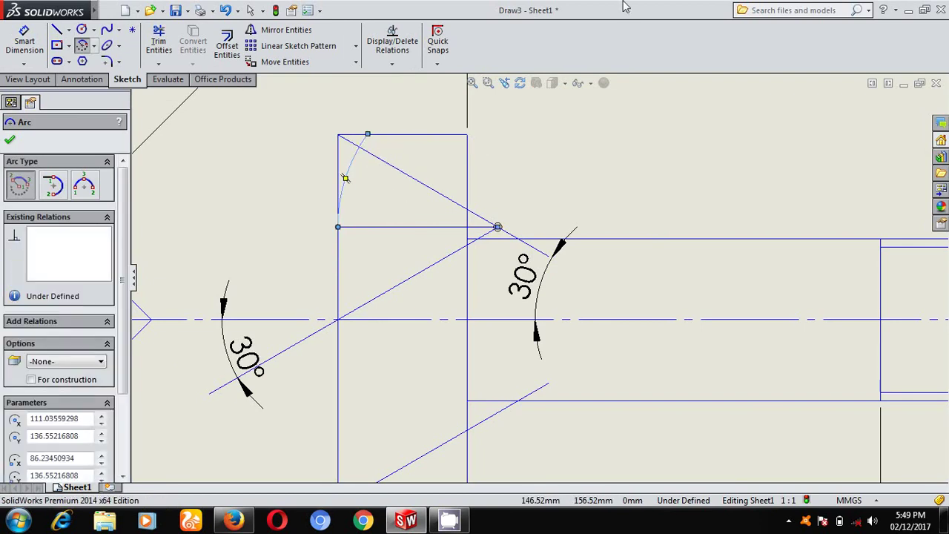
key(Escape)
- Mirror the head arc about the short horizontal line through its center, keeping the original
click(314, 30)
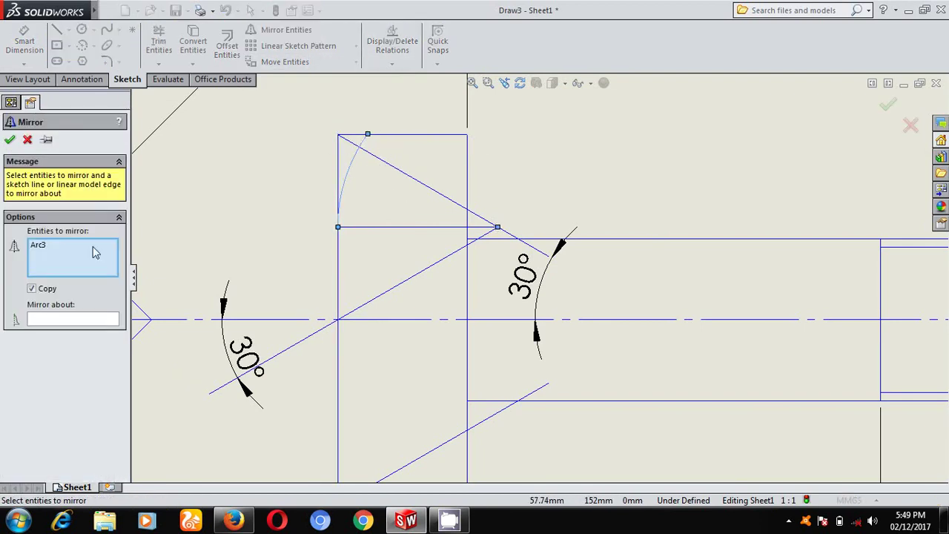
click(103, 320)
click(374, 228)
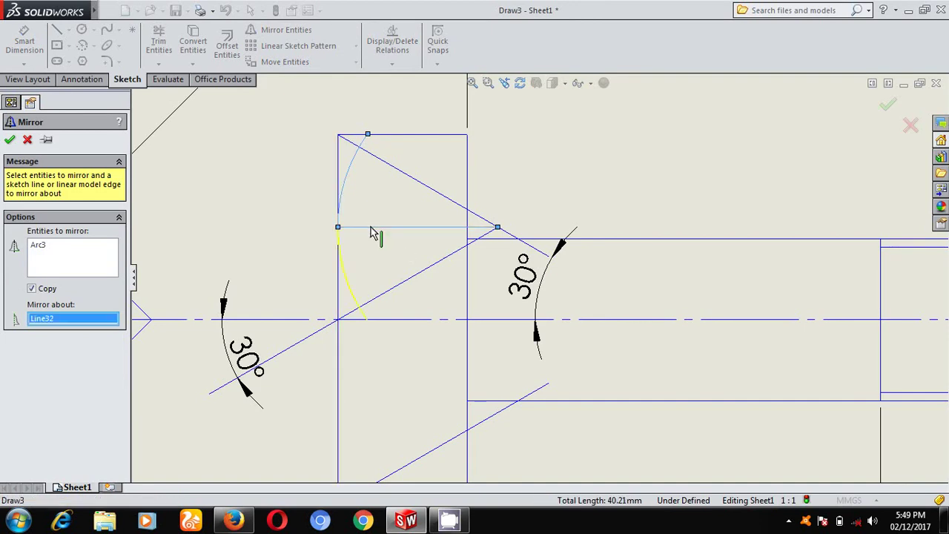
click(9, 141)
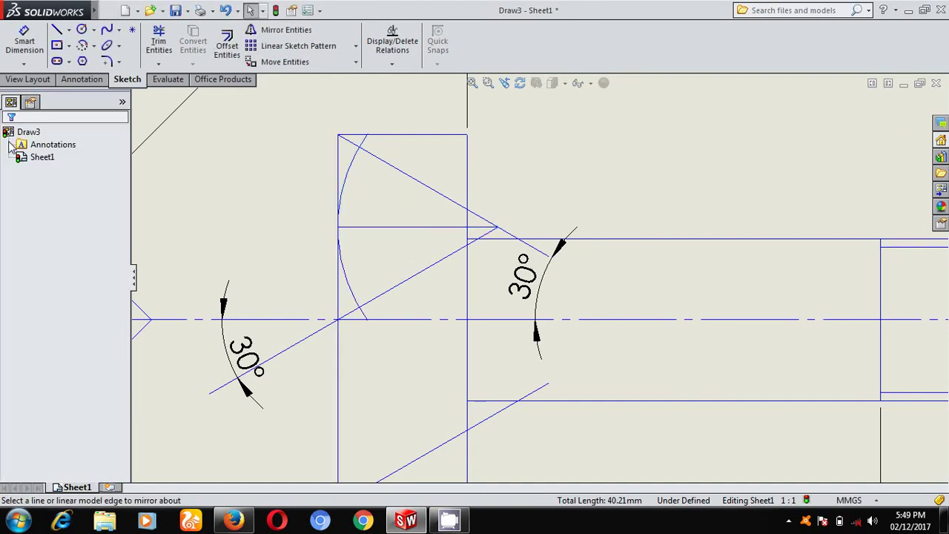
- Mirror the completed upper head arc about the bolt's horizontal centerline, keeping the original
click(353, 175)
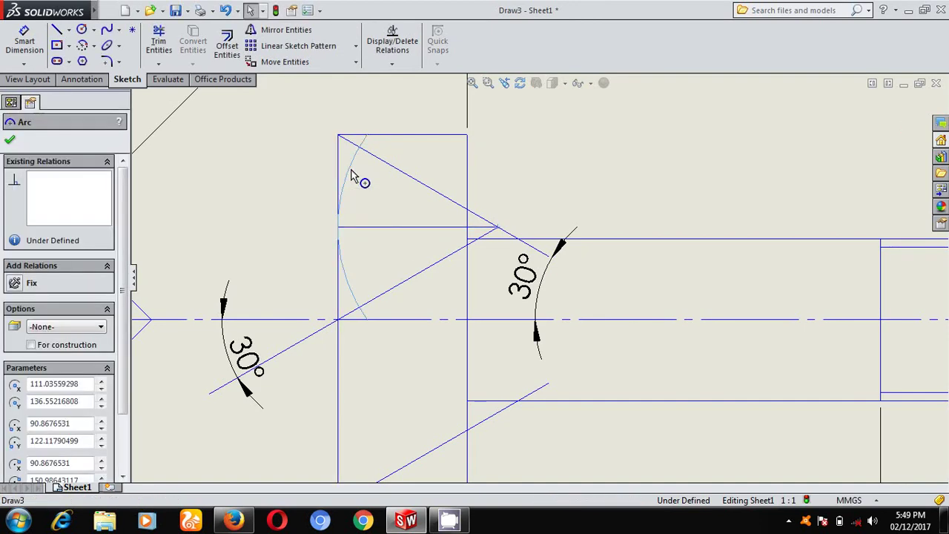
click(293, 31)
click(92, 321)
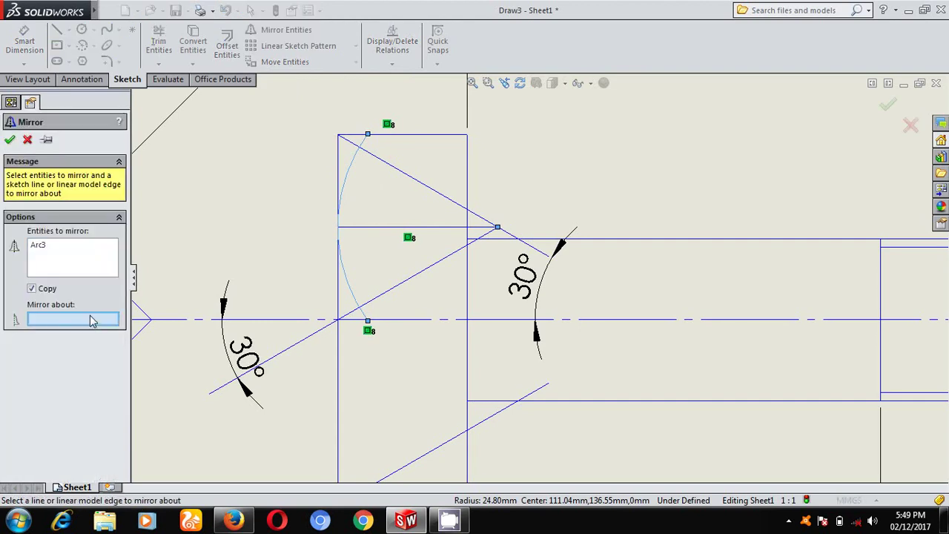
click(436, 320)
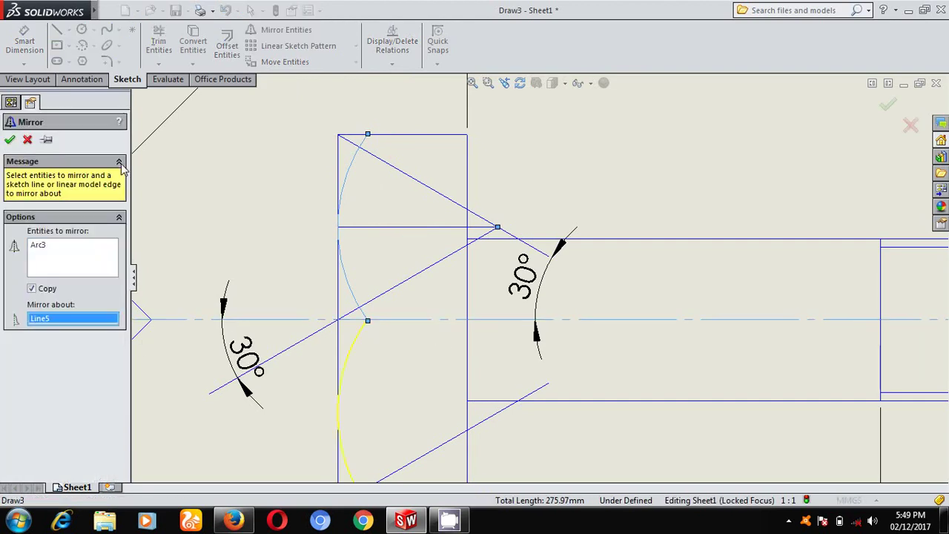
click(10, 140)
- Sketch a slanted line about 49.7 mm long from the nut's upper outer corner down into the shank
scroll(502, 448, down, 3)
scroll(502, 448, up, 2)
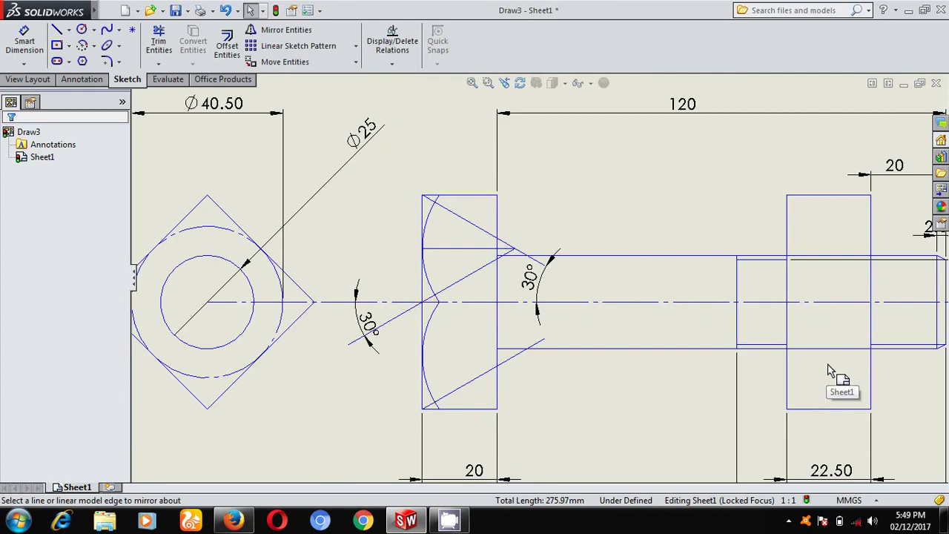
scroll(794, 260, down, 2)
scroll(752, 279, up, 3)
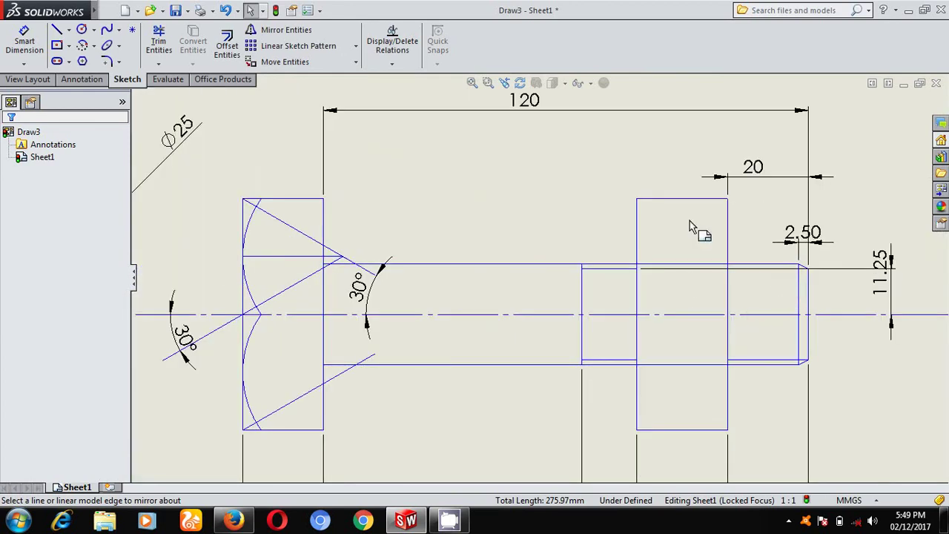
click(57, 30)
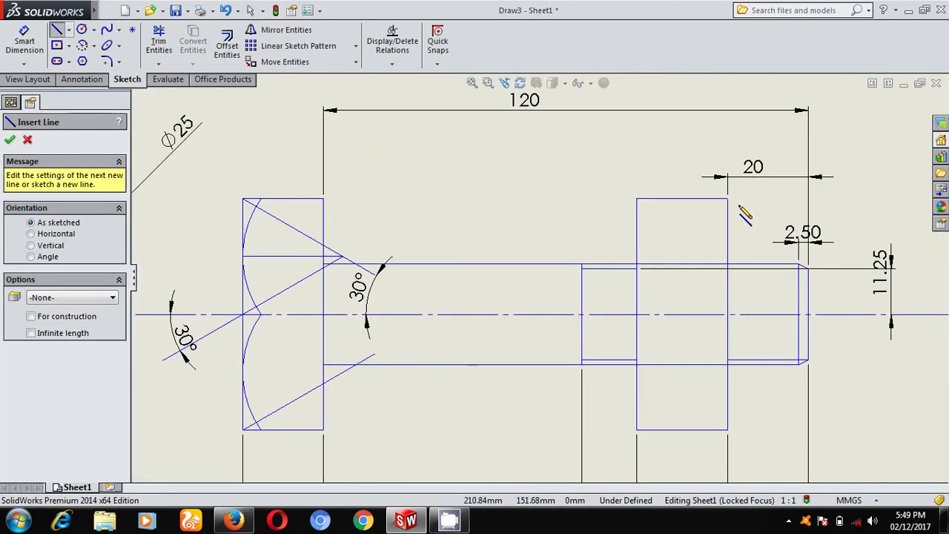
click(552, 294)
click(36, 53)
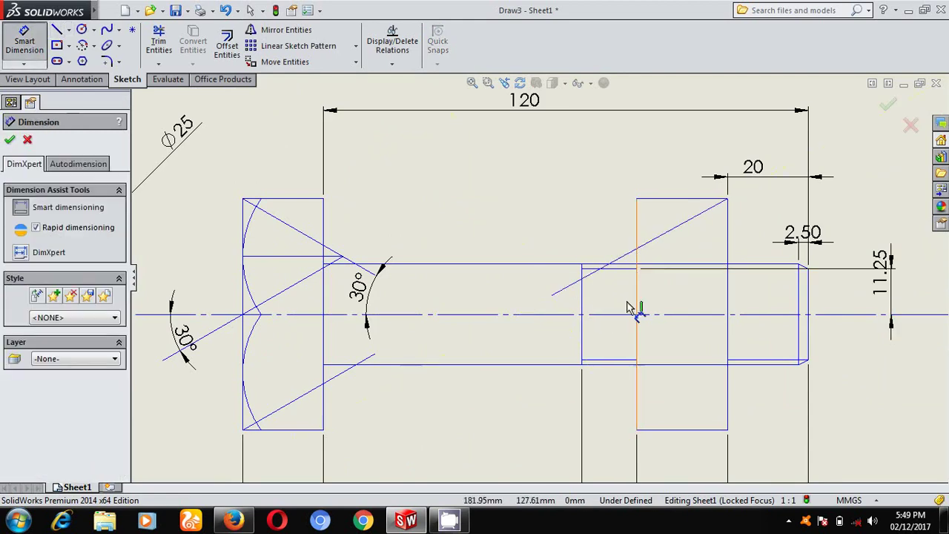
click(594, 283)
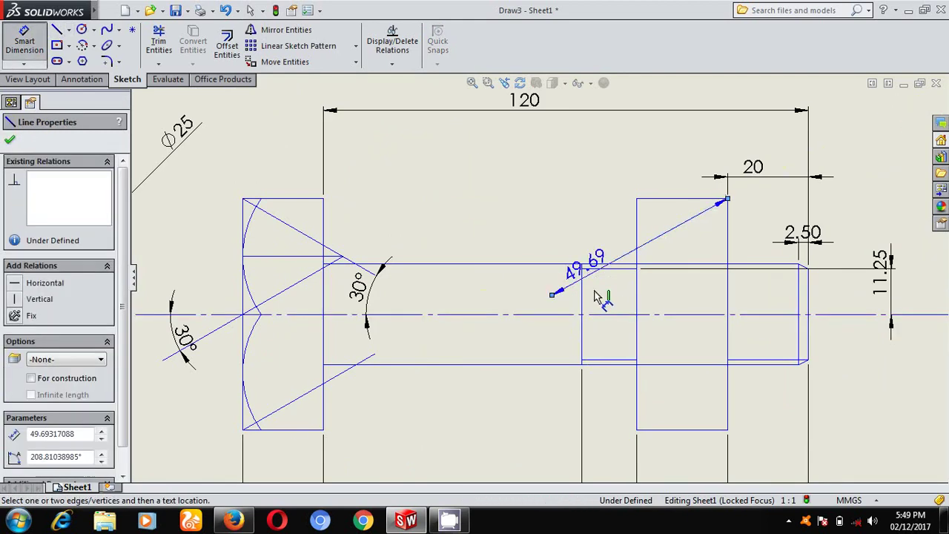
key(Escape)
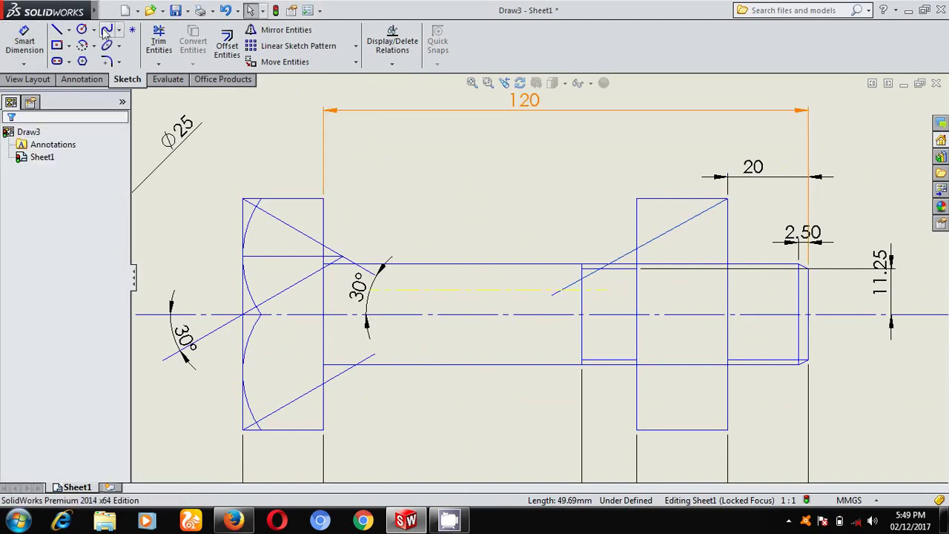
- Dimension the angle between the nut's slanted line and the bolt's centerline as 30°
key(Return)
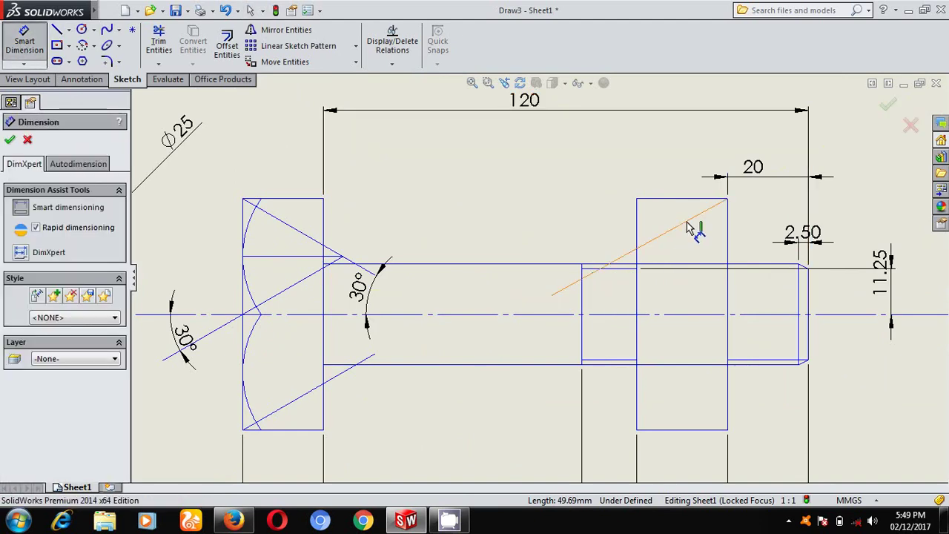
click(690, 229)
click(677, 314)
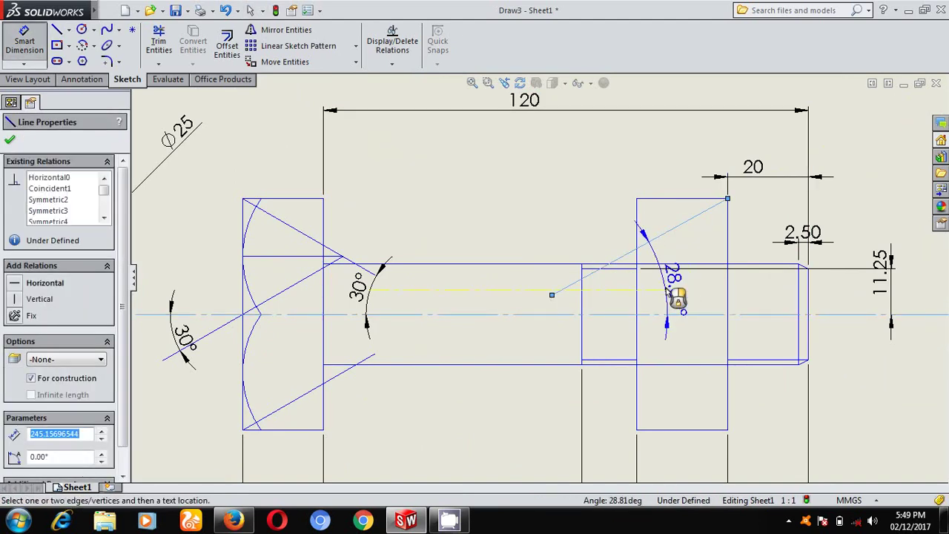
click(672, 294)
text(30)
key(Return)
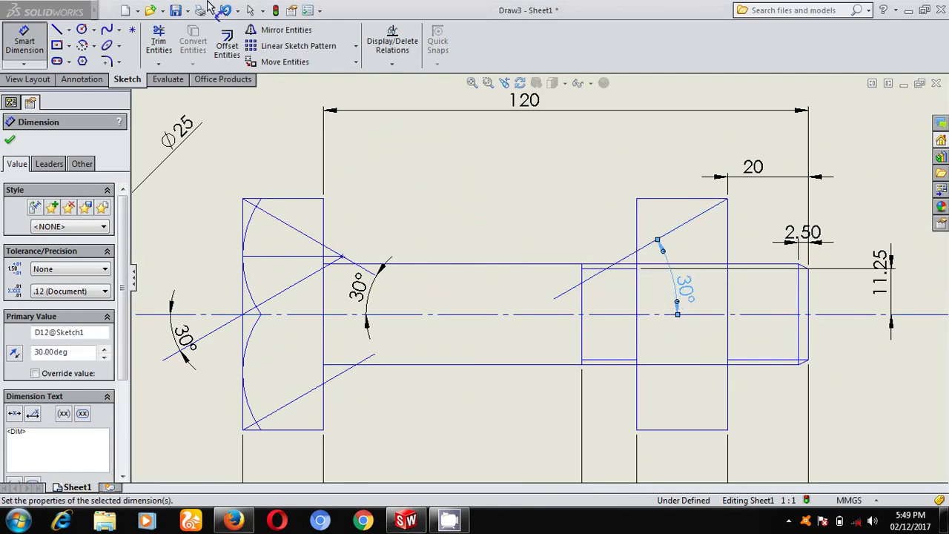
- Mirror the nut's 30° slanted line about the bolt's horizontal centerline, keeping the original
click(9, 139)
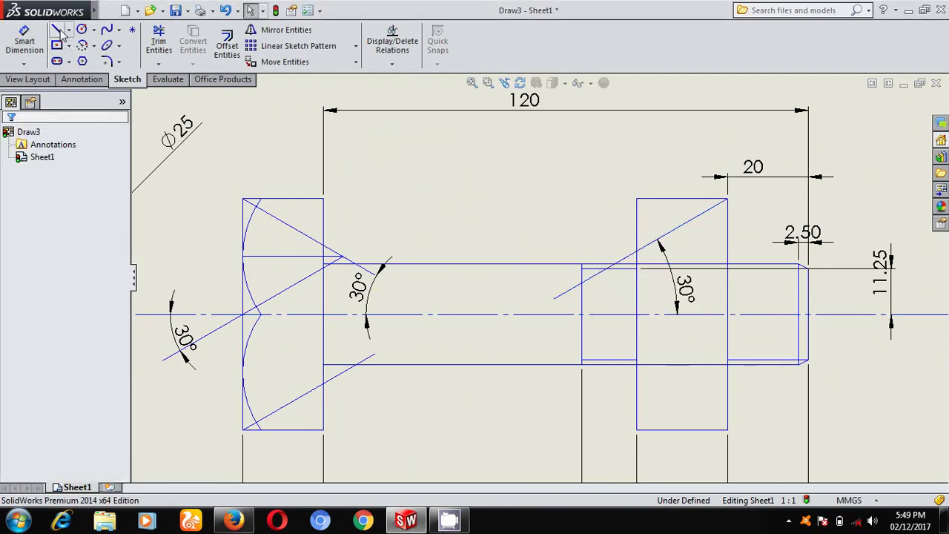
click(284, 29)
click(695, 219)
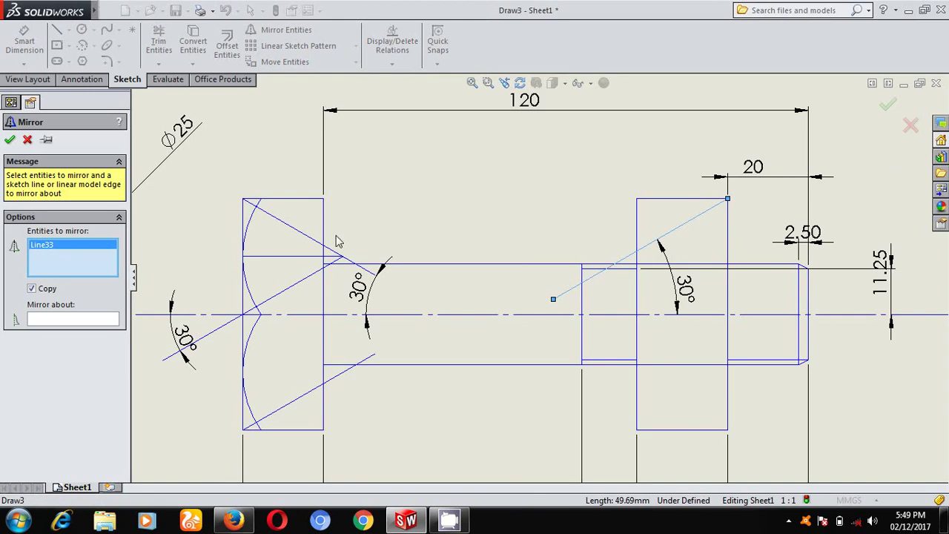
click(102, 322)
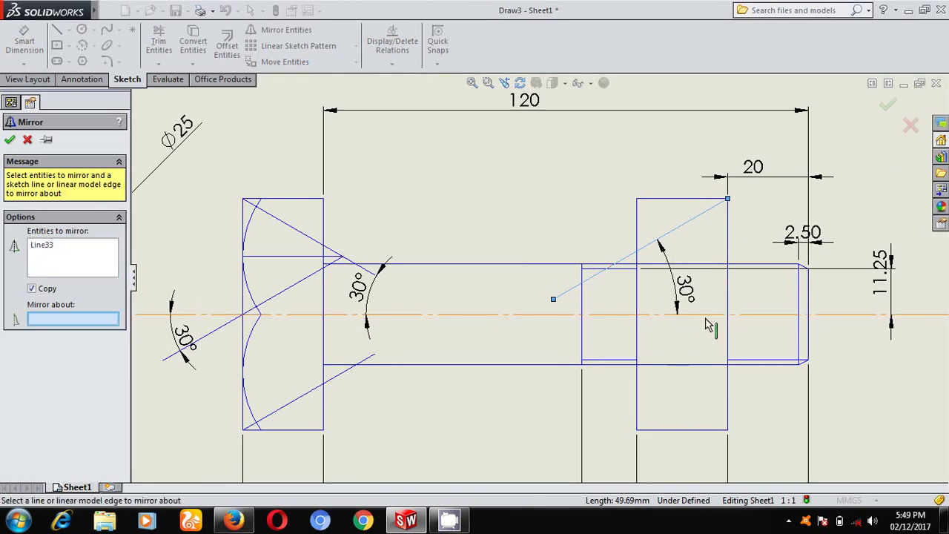
click(706, 315)
click(9, 140)
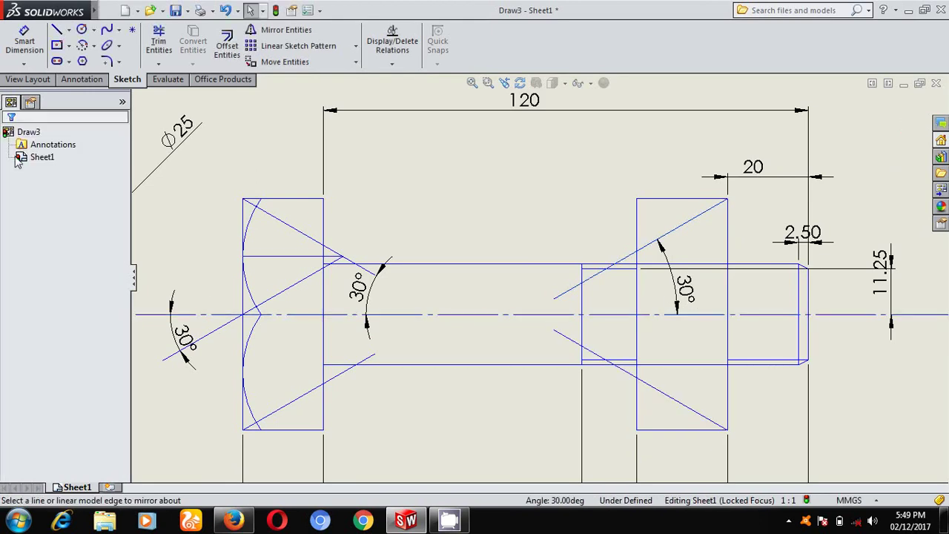
- Sketch a slanted line from the midpoint of the nut's outer face up across the nut, ending beyond its inner face
click(57, 30)
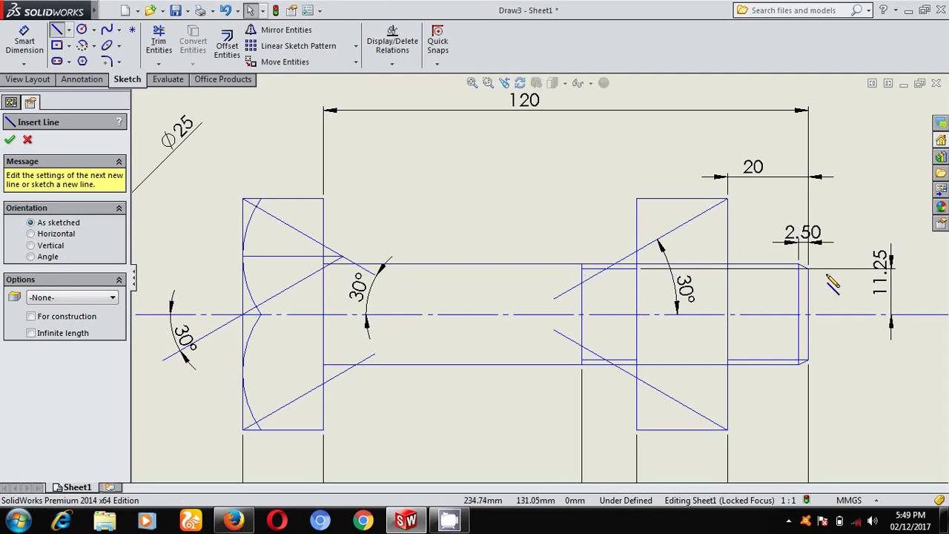
scroll(838, 286, down, 3)
scroll(490, 319, up, 4)
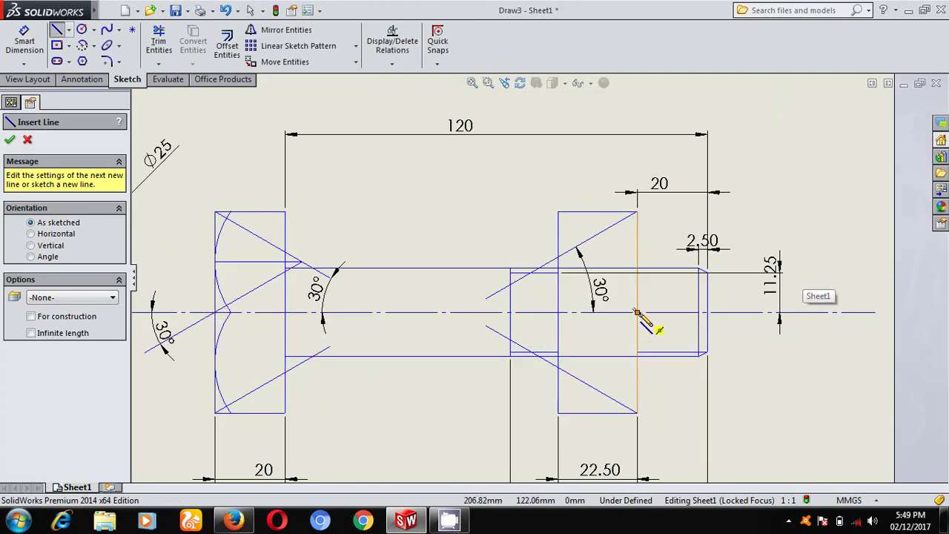
scroll(638, 312, down, 1)
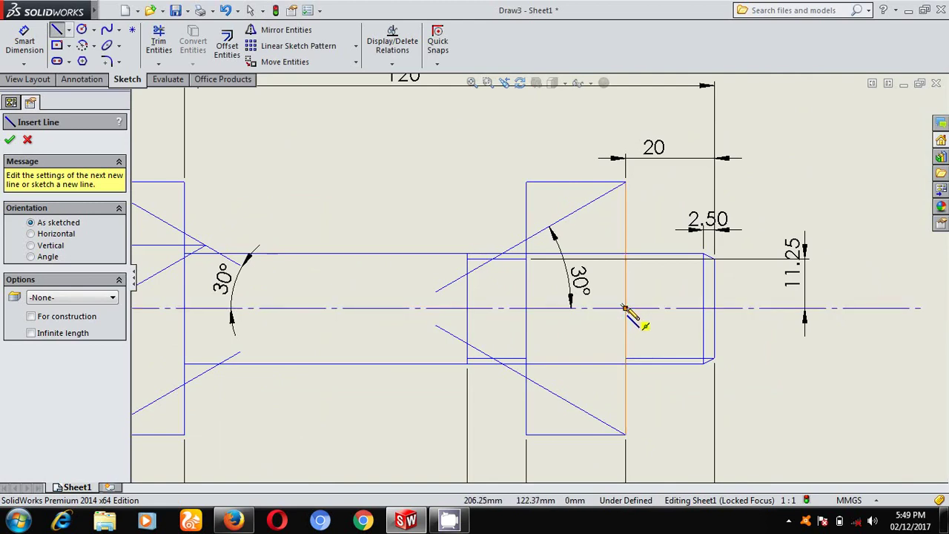
click(626, 308)
click(491, 215)
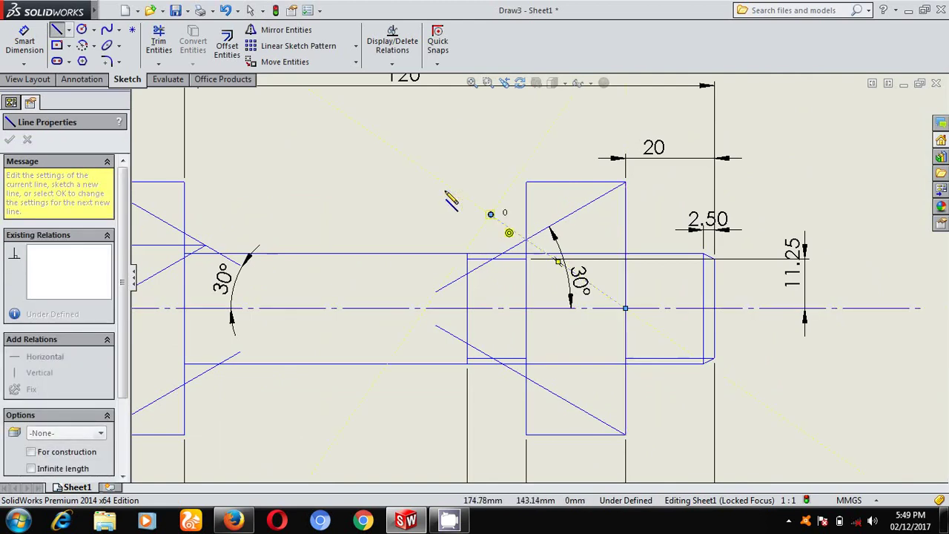
click(10, 138)
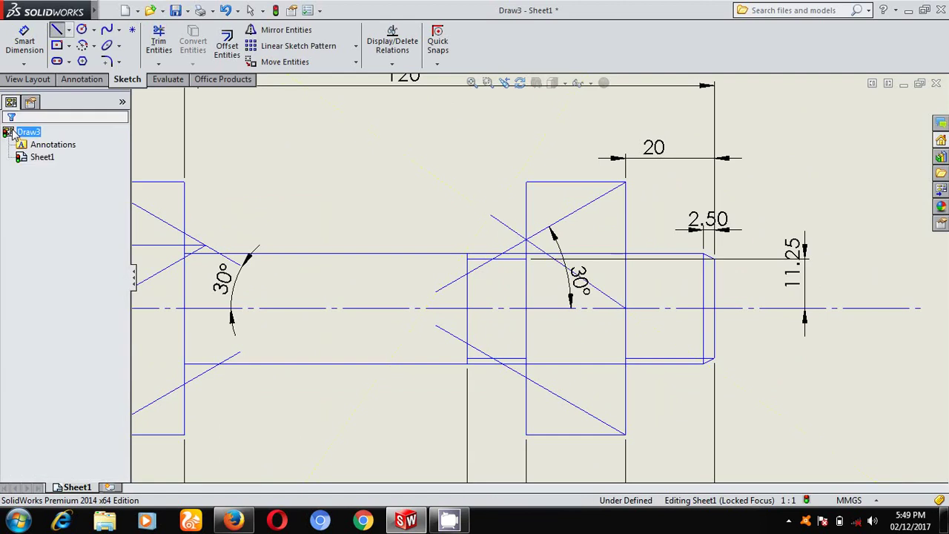
- Sketch a short slanted helper line across the threaded end below the centerline and extend the nut's new slanted line to it
click(57, 29)
click(689, 318)
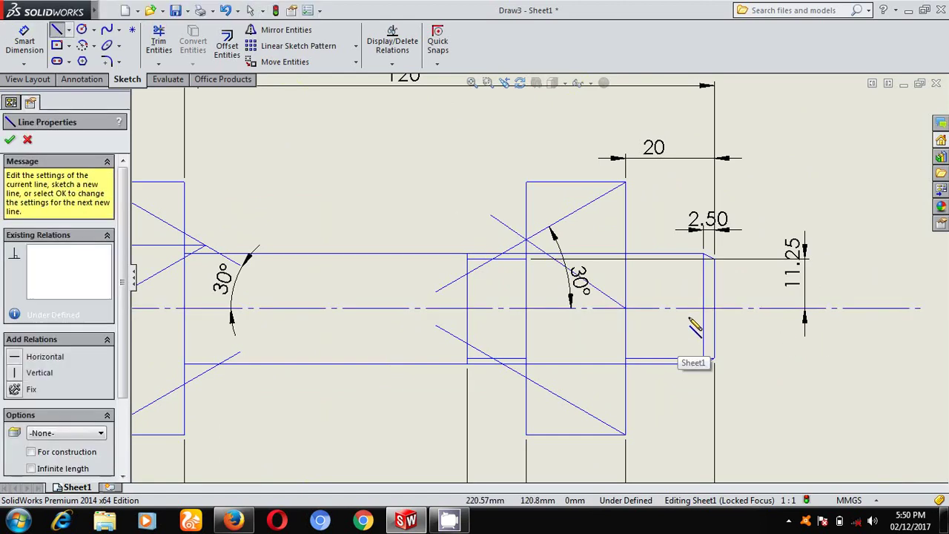
double_click(646, 391)
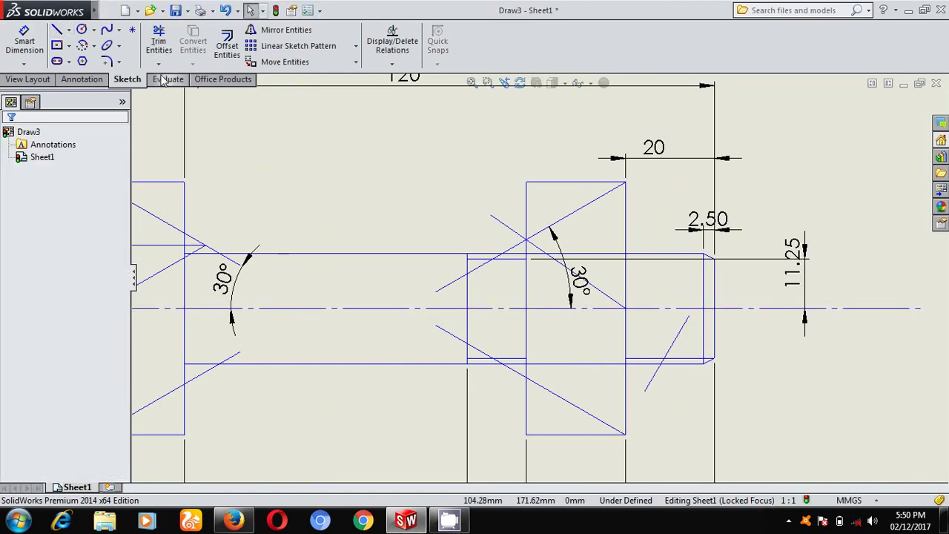
click(158, 64)
click(190, 76)
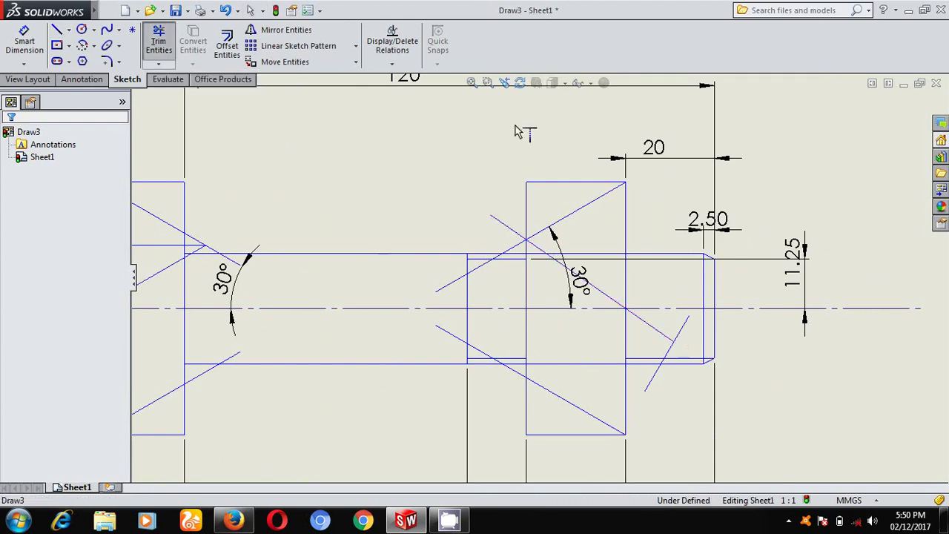
key(Escape)
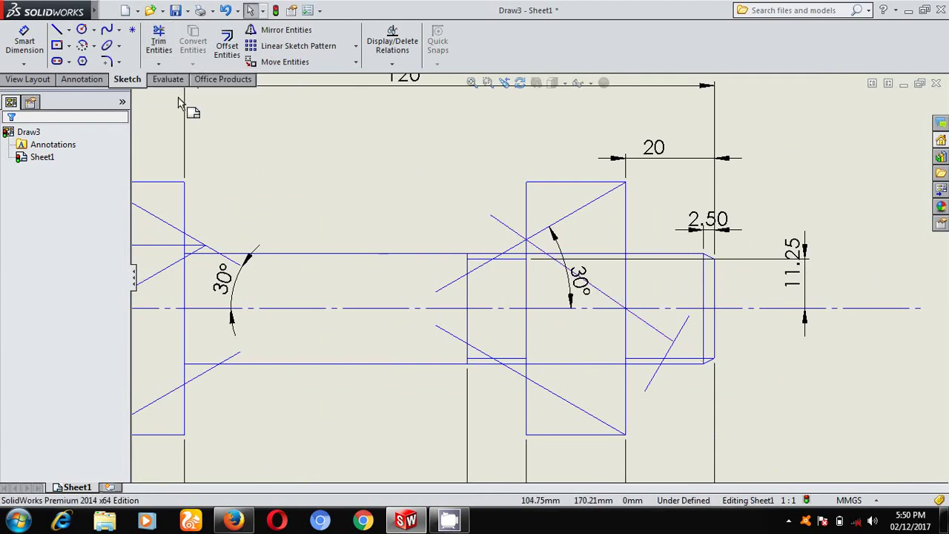
- Trim away all pieces of the short helper line at the bolt's threaded end
click(169, 47)
scroll(697, 365, down, 3)
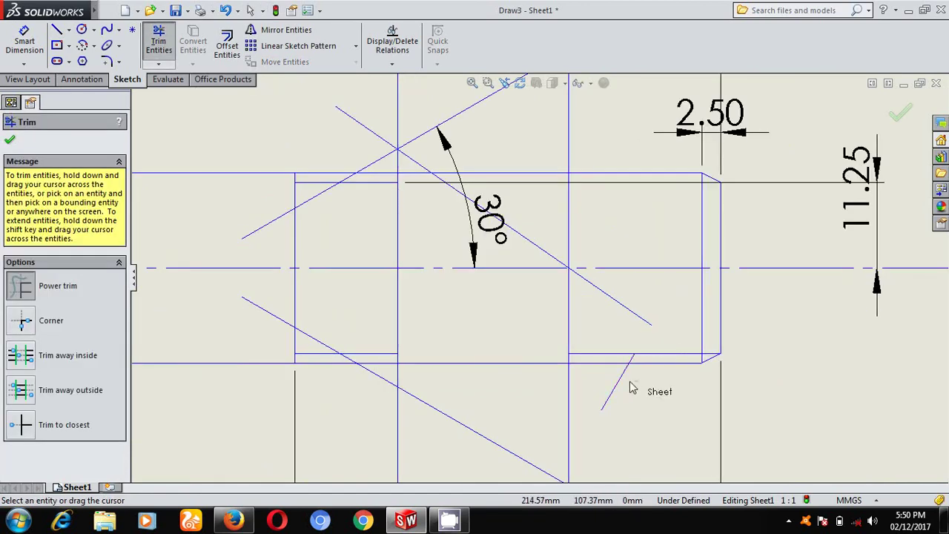
scroll(618, 386, down, 5)
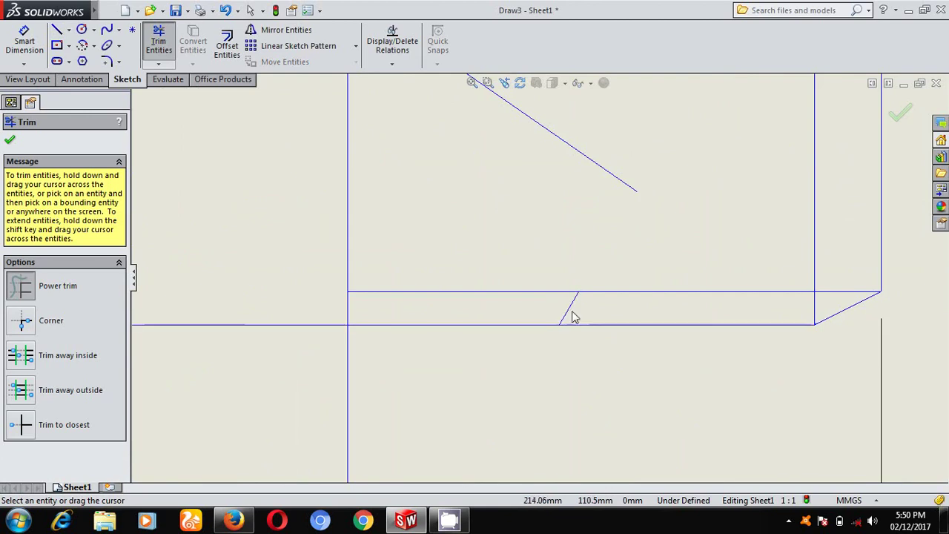
click(472, 82)
- Dimension the extended slanted line at 30° to the centerline and trim its upper end at the nut's other slanted line
click(38, 42)
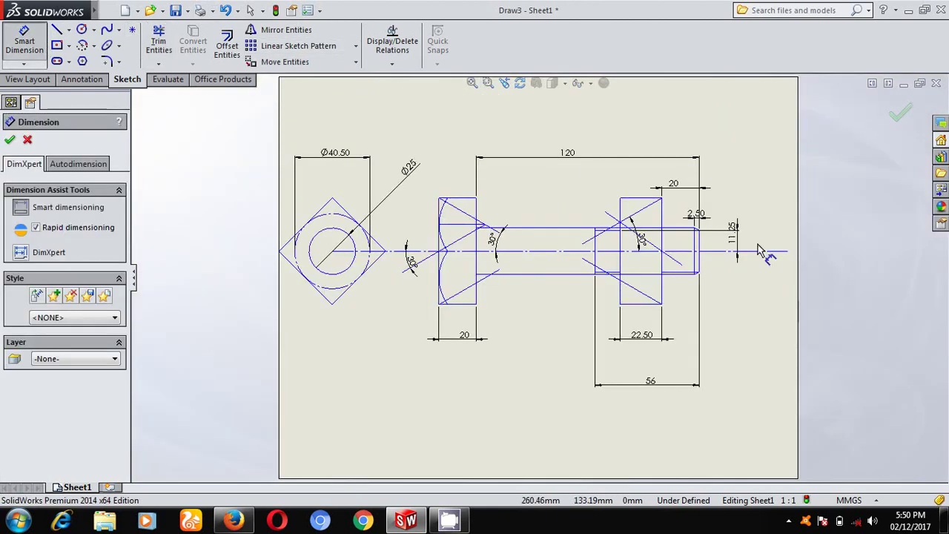
scroll(674, 267, down, 5)
click(642, 252)
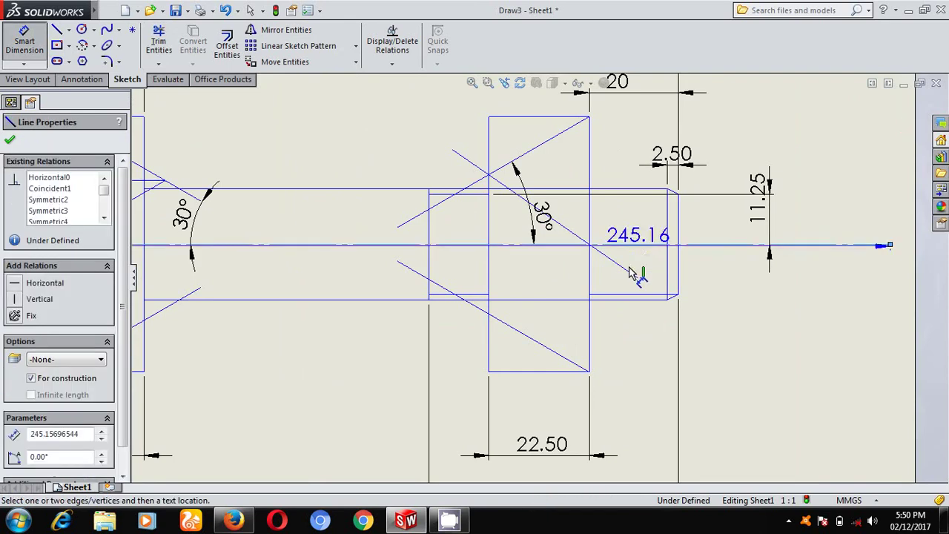
click(637, 274)
click(642, 265)
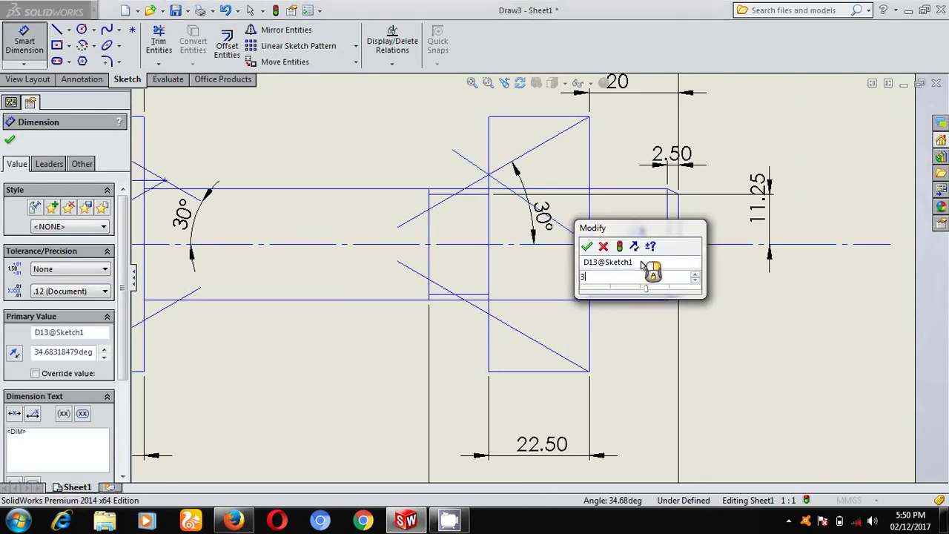
text(30)
key(Return)
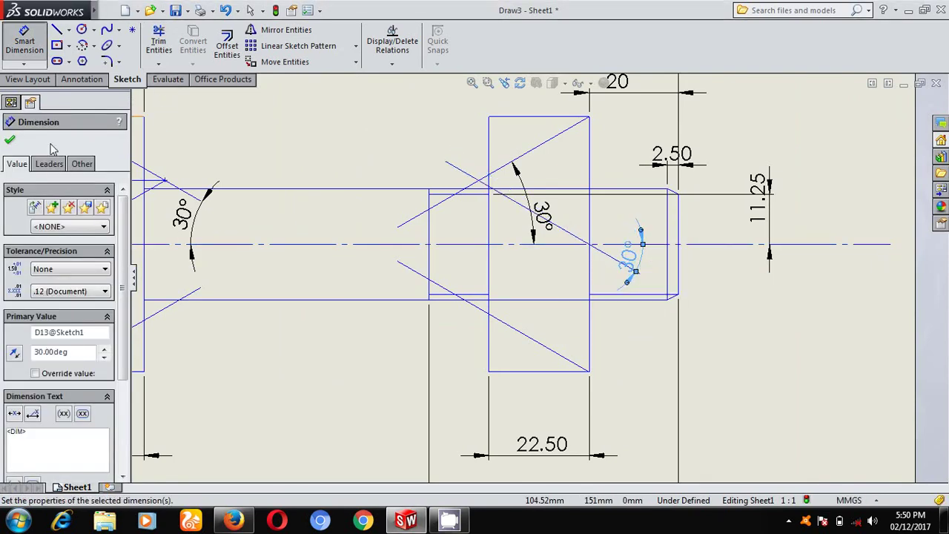
click(10, 141)
click(158, 42)
scroll(436, 151, down, 3)
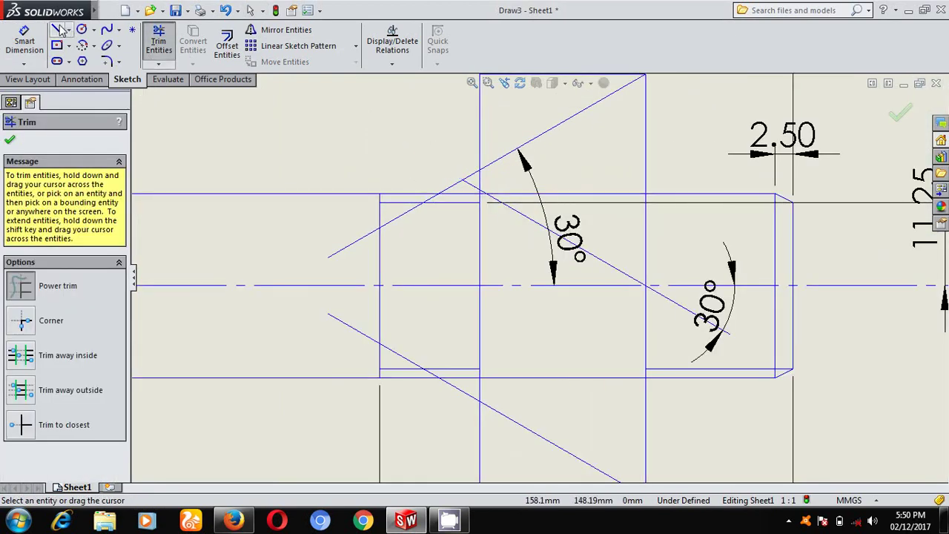
click(95, 45)
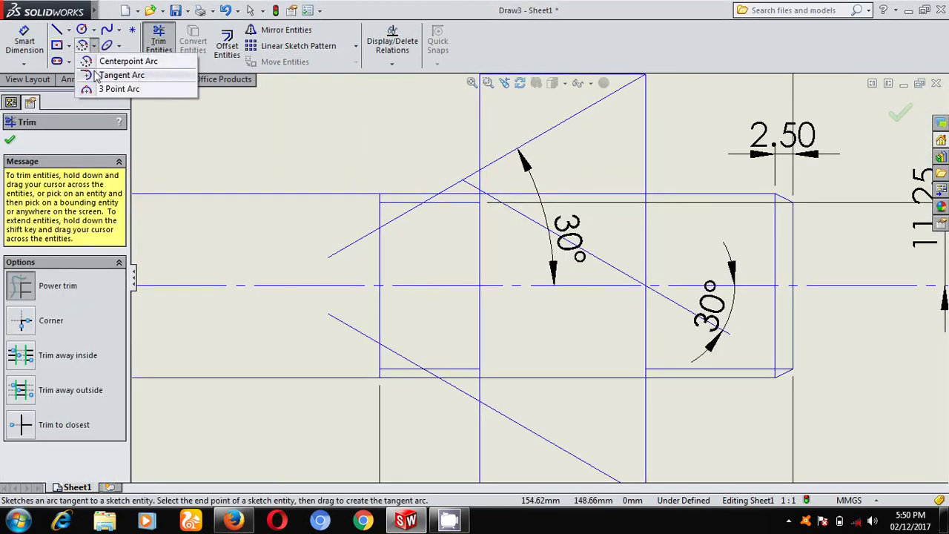
click(111, 59)
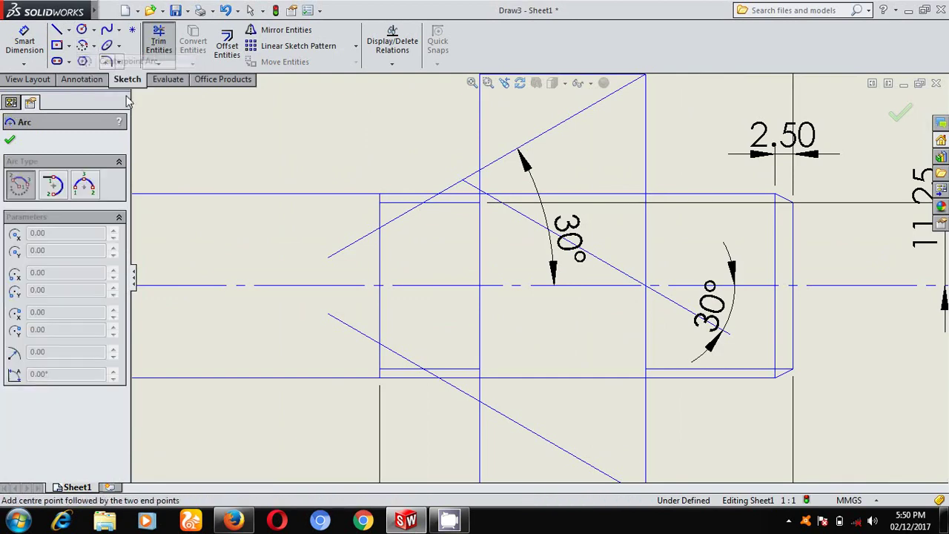
click(462, 180)
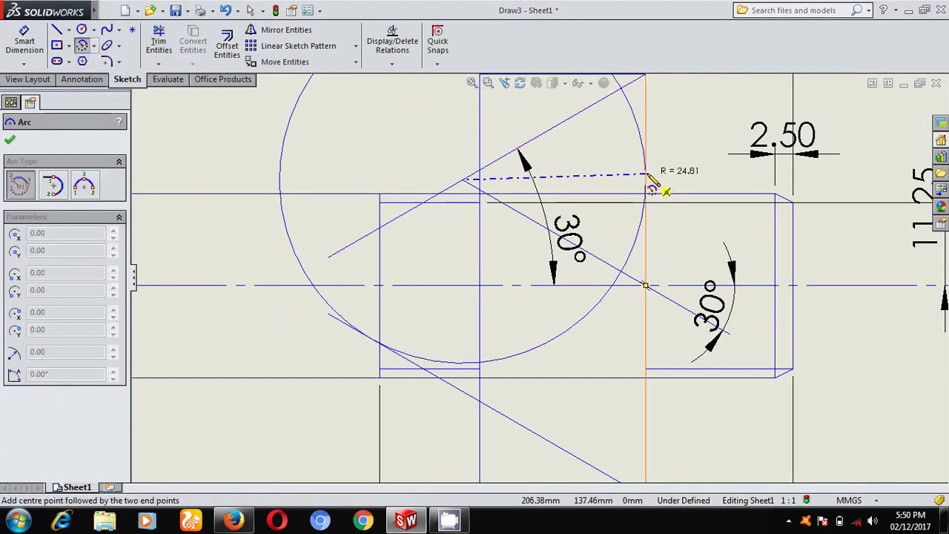
key(Escape)
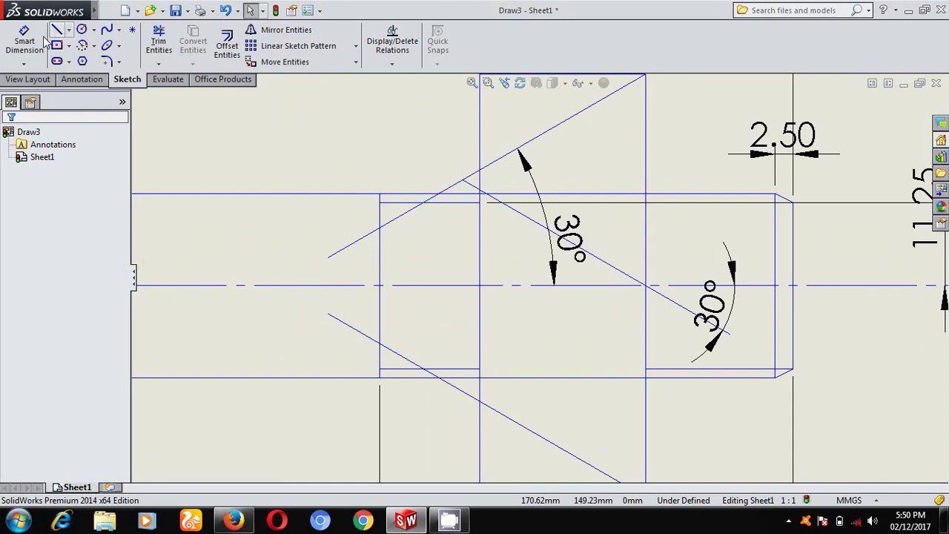
- Sketch a horizontal line from the intersection of the nut's upper slanted lines and trim it at the nut's outer face
click(57, 32)
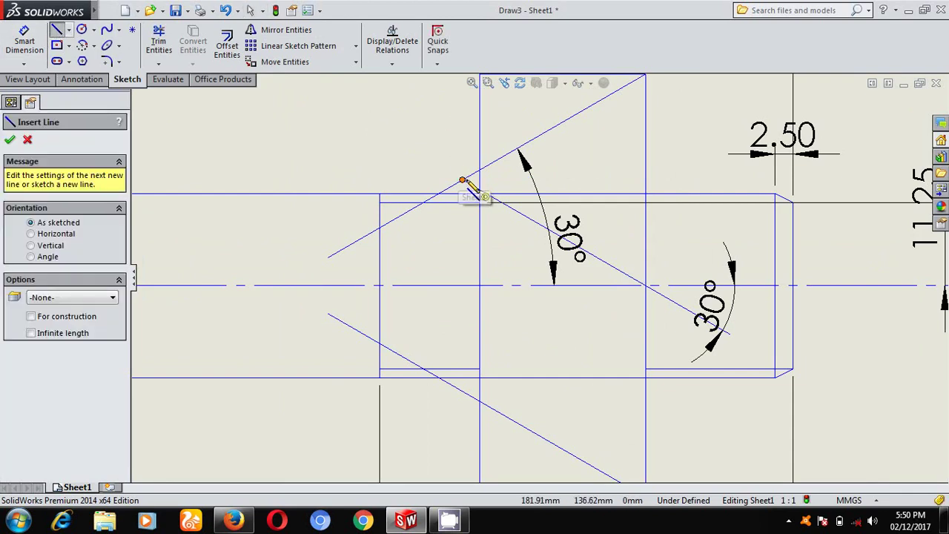
click(462, 180)
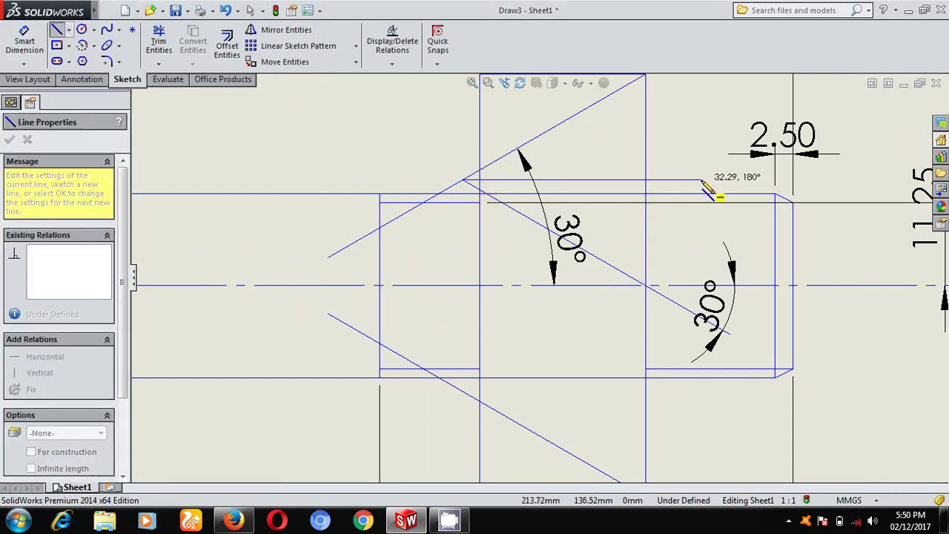
click(159, 40)
mouse_move(714, 192)
mouse_down()
mouse_move(682, 182)
mouse_move(684, 164)
mouse_up()
- Draw a centerpoint arc of about 24.8 mm radius around the slanted lines' intersection, from the nut's outer face to its top edge
click(94, 46)
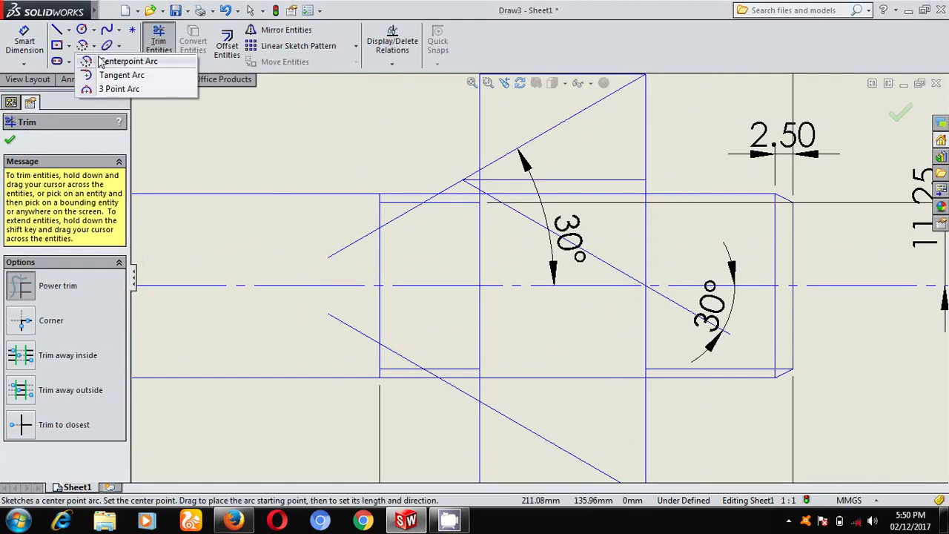
click(104, 61)
click(462, 180)
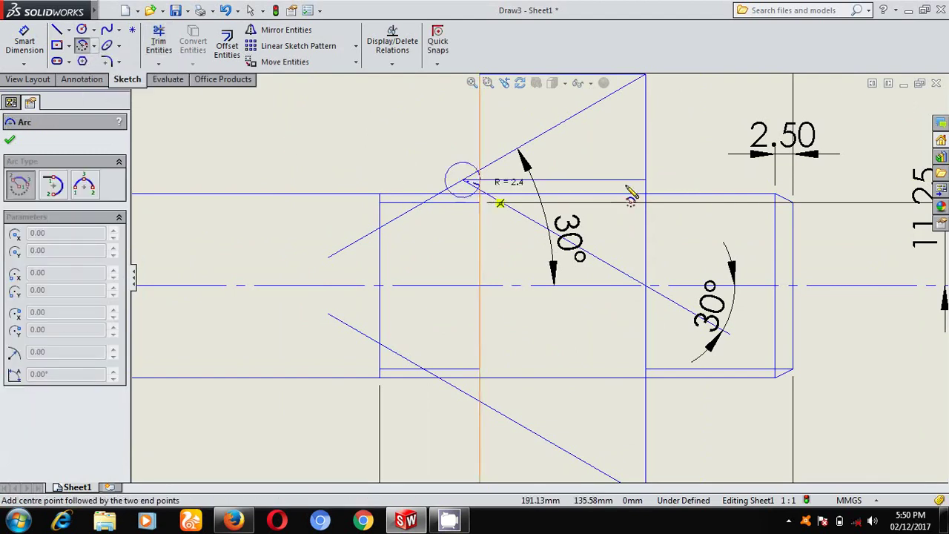
click(646, 181)
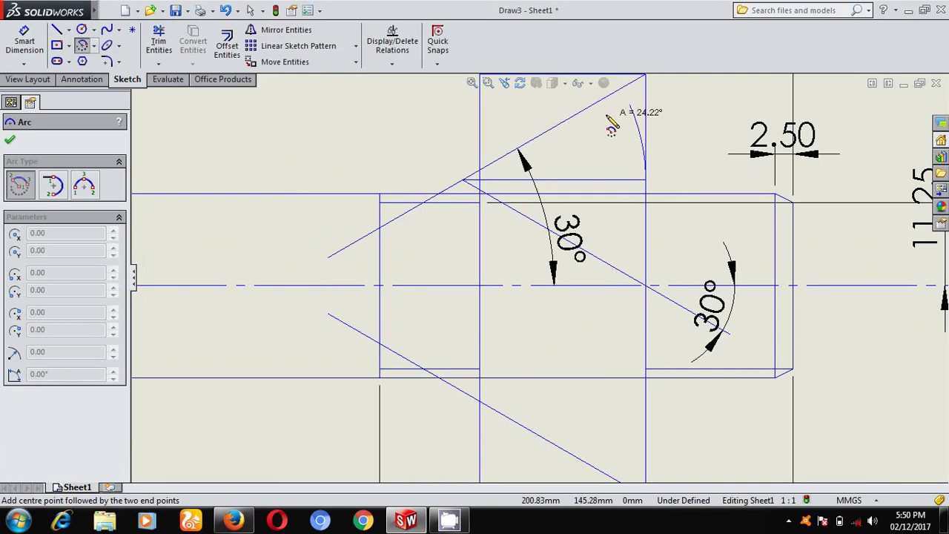
scroll(612, 126, up, 1)
click(602, 111)
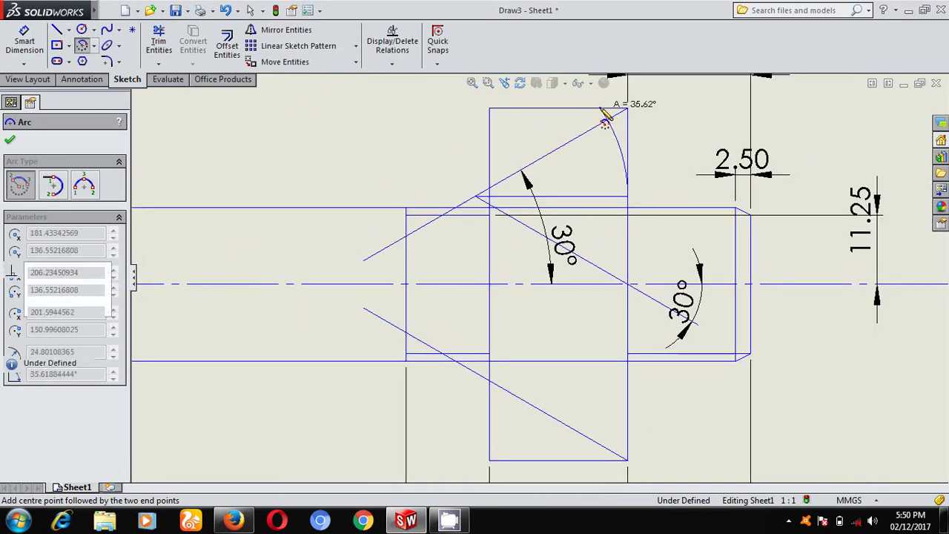
- Mirror the nut arc about the short horizontal line through its center, keeping the original
click(285, 30)
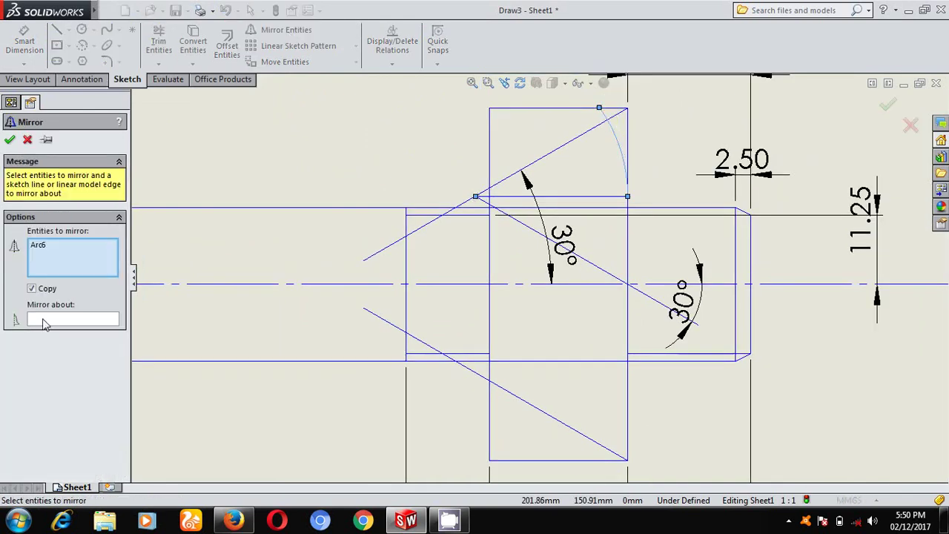
click(42, 321)
click(591, 198)
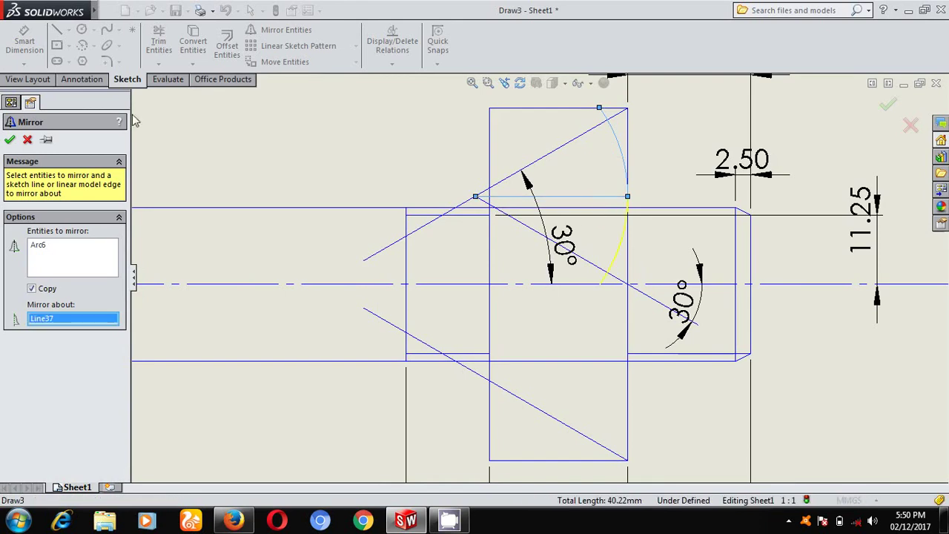
click(10, 139)
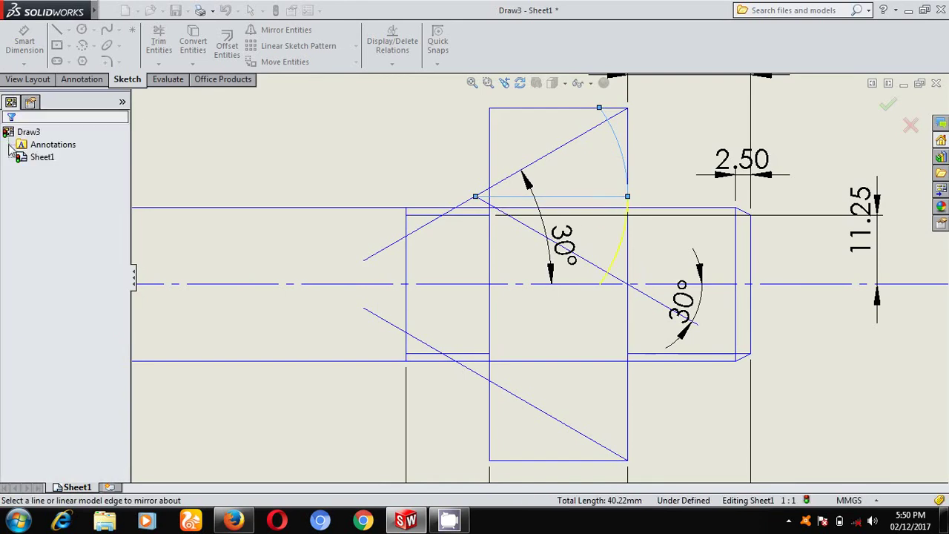
- Mirror the nut's chamfer arc about the horizontal centerline, keeping the original
click(616, 150)
click(286, 29)
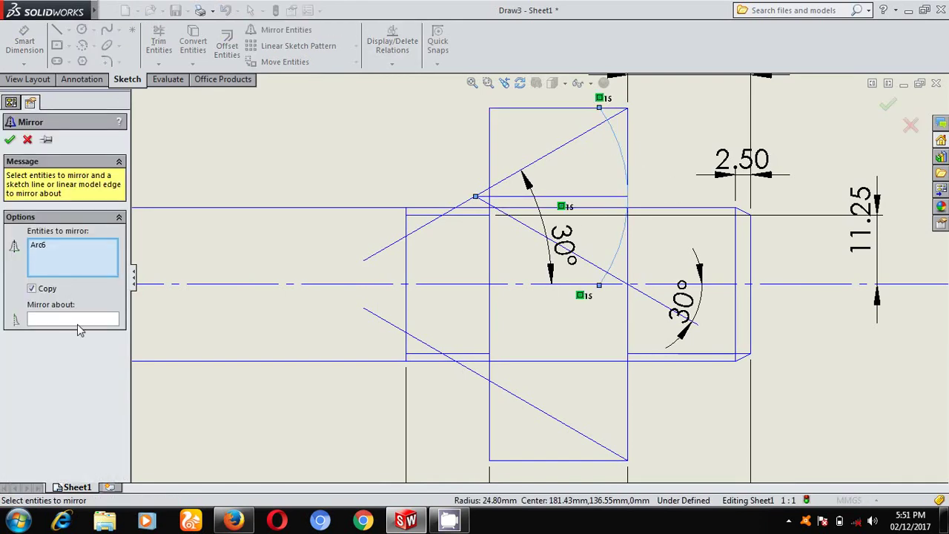
click(78, 322)
click(558, 285)
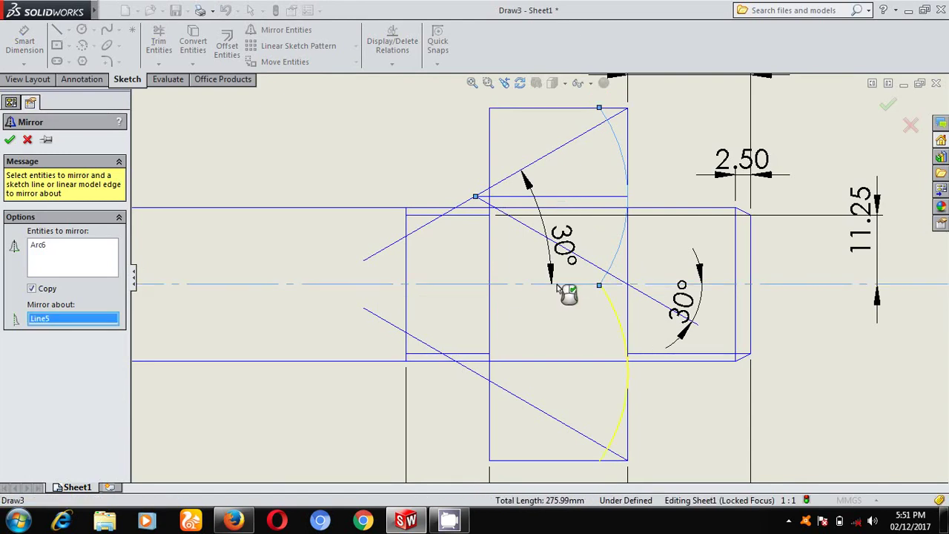
click(9, 141)
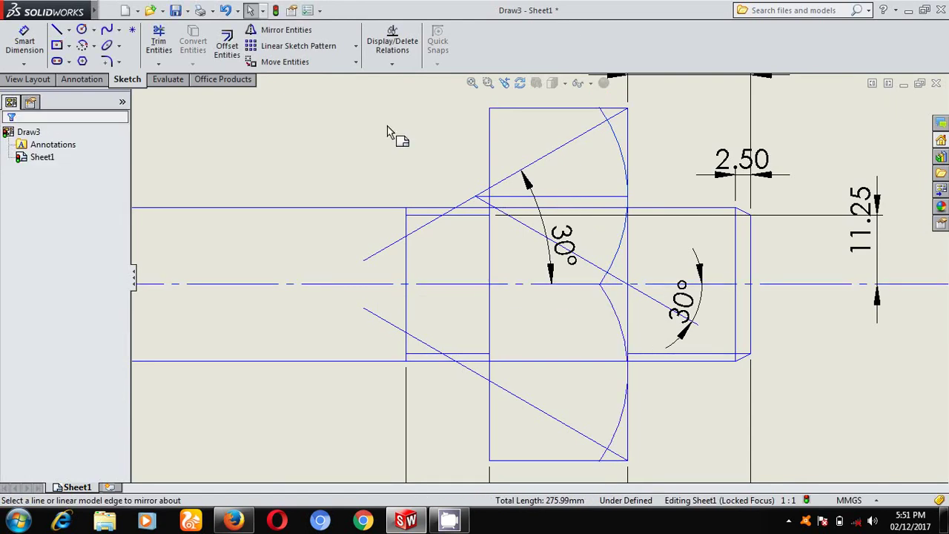
- Draw a circle about 19.5 mm in diameter inside the 25 mm circle of the square end view, sharing its center
click(472, 83)
click(701, 138)
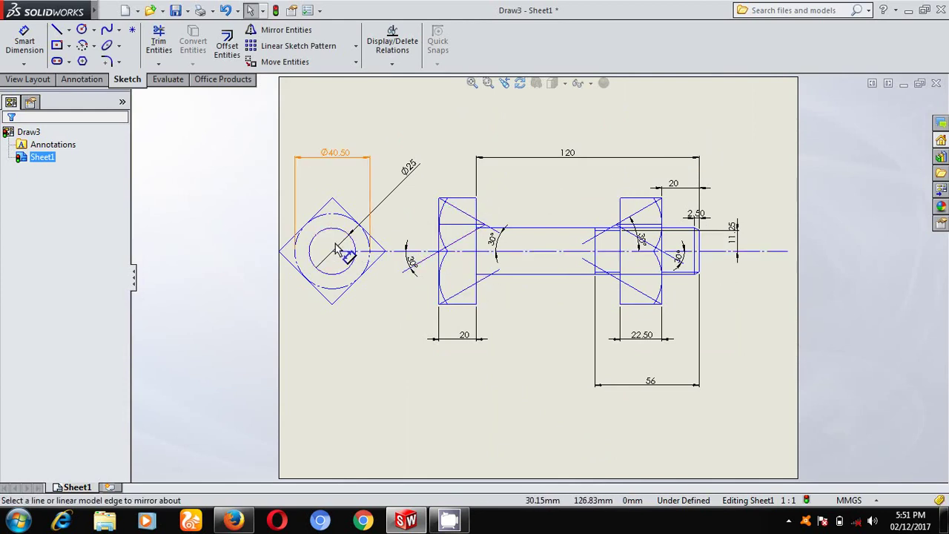
scroll(341, 256, down, 2)
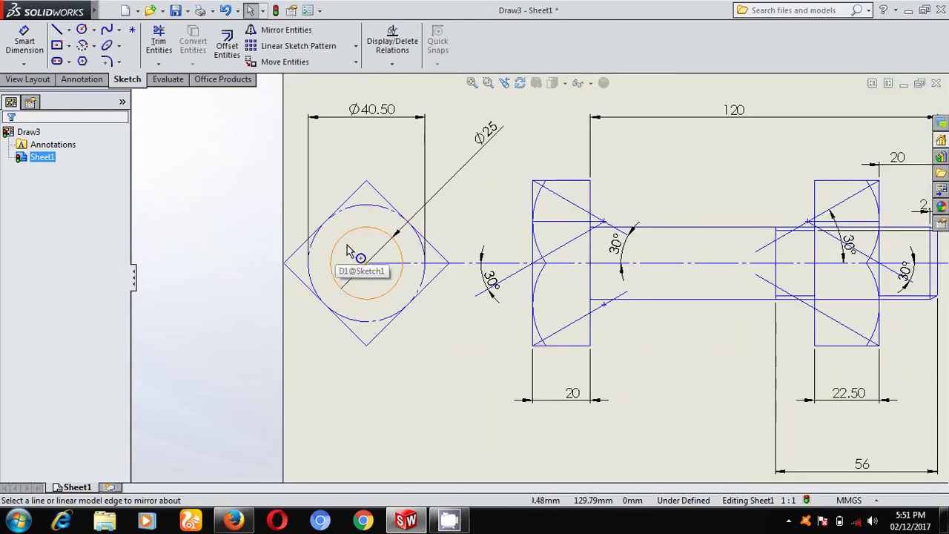
click(82, 30)
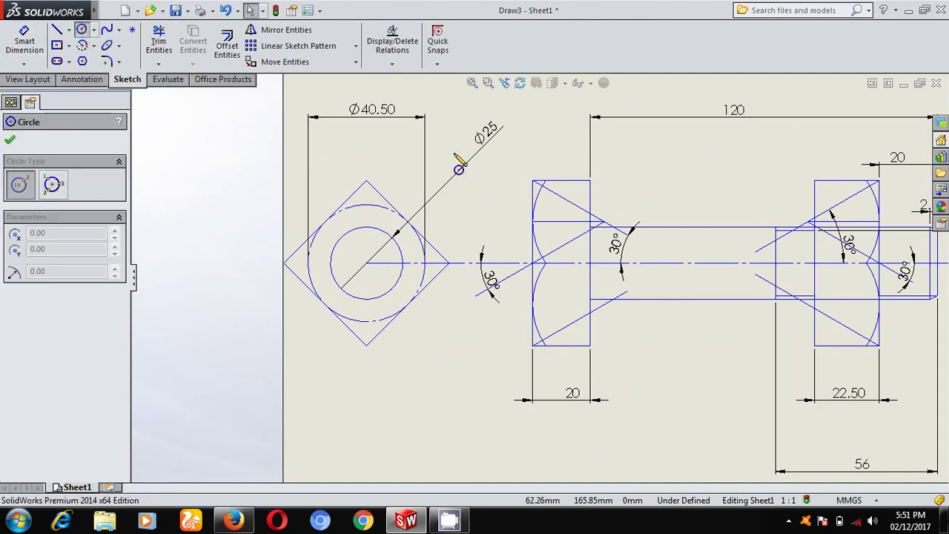
click(367, 263)
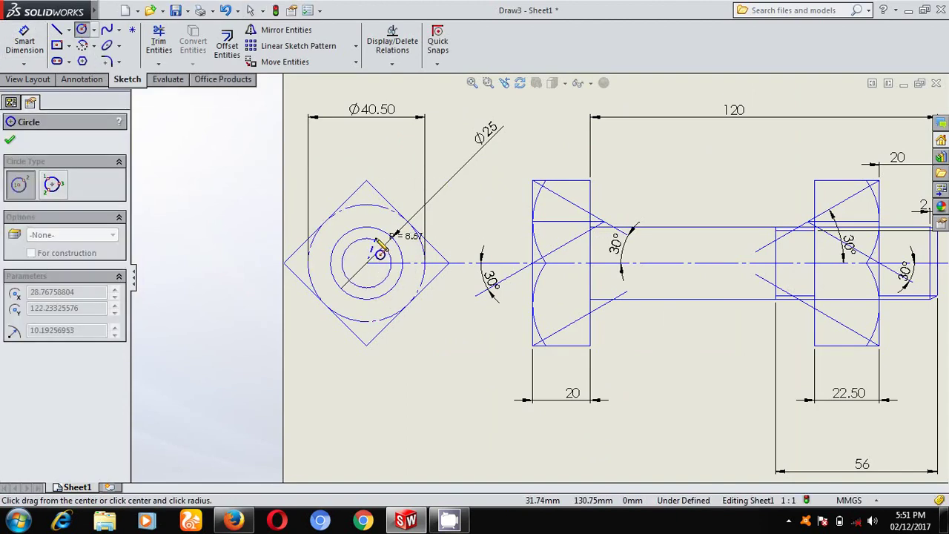
click(371, 242)
- Dimension the new inner circle's diameter as .9*25, giving 22.50 mm
click(24, 41)
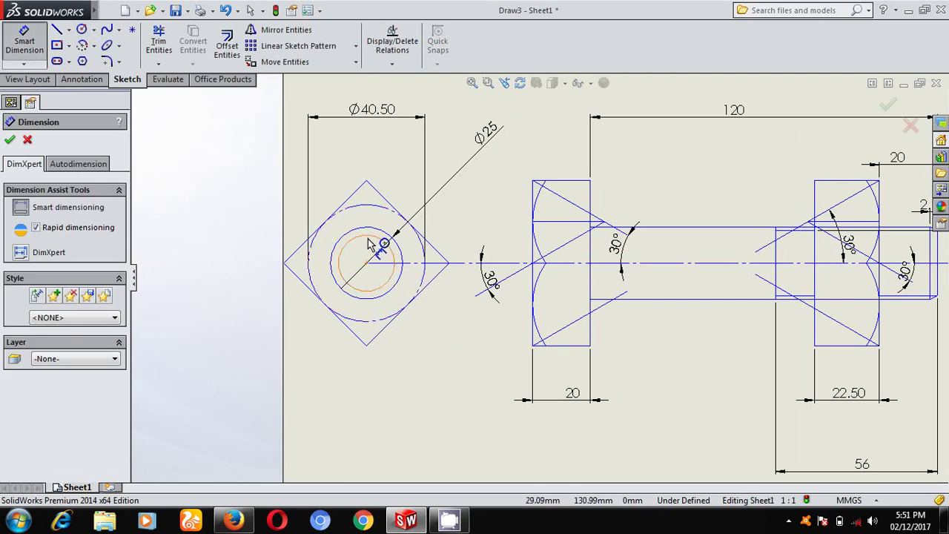
click(371, 245)
click(401, 237)
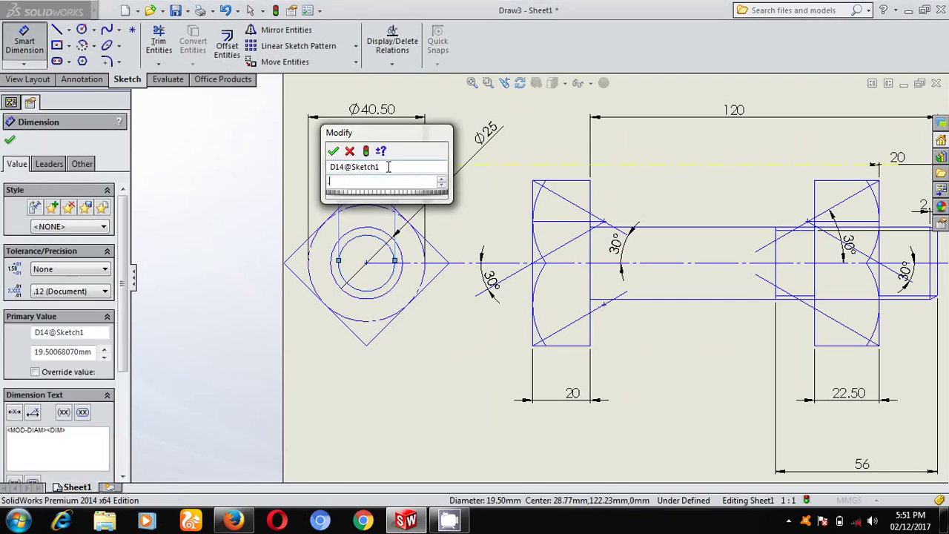
text(.9*25)
key(Return)
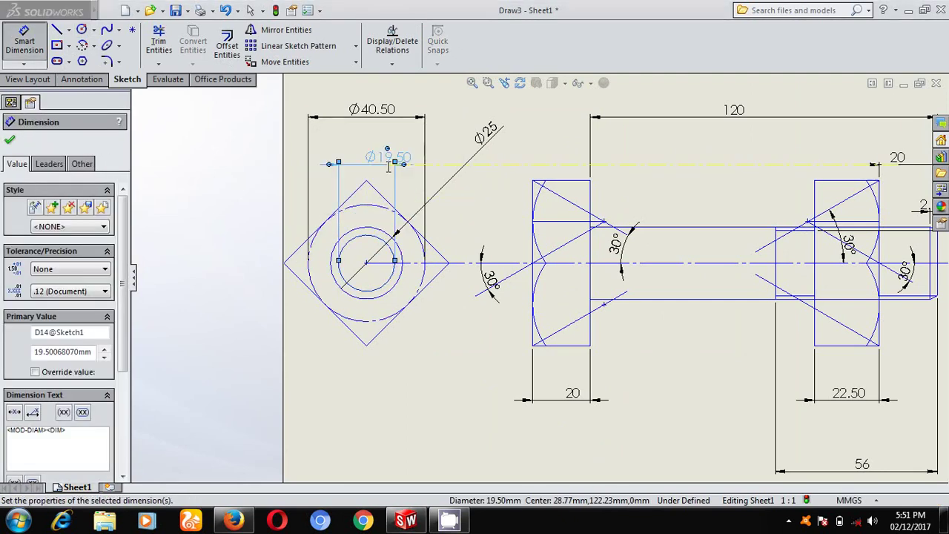
click(10, 142)
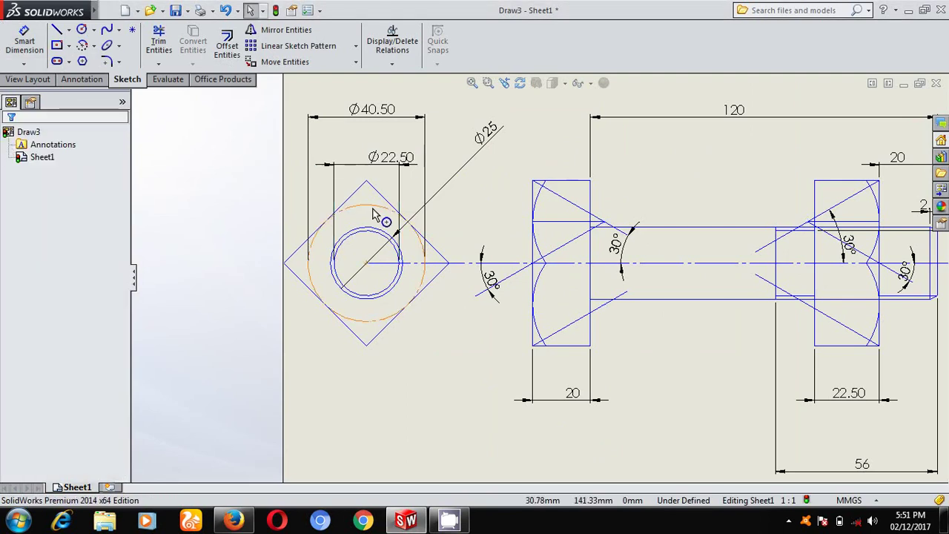
- Sketch a vertical line through the end view's center, from the top to the bottom quadrant of the innermost circle
scroll(390, 222, down, 2)
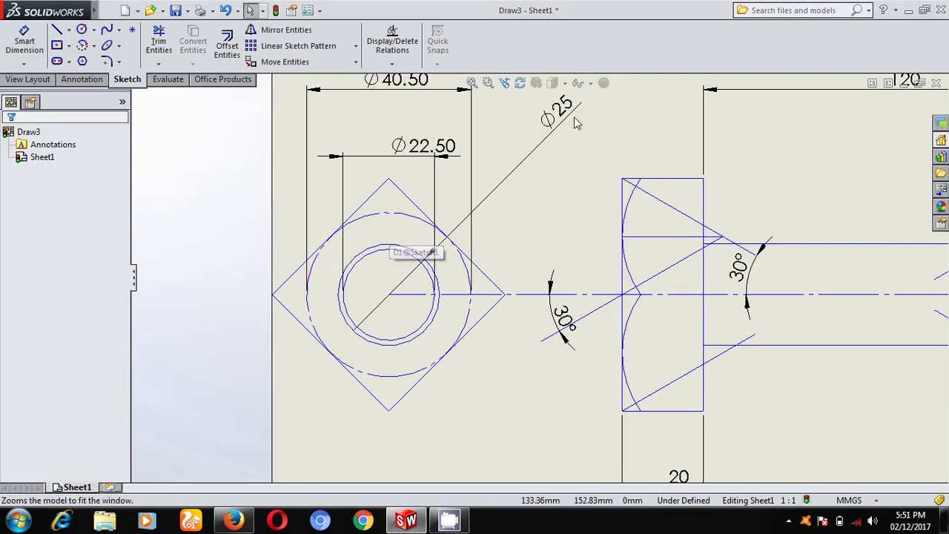
click(58, 30)
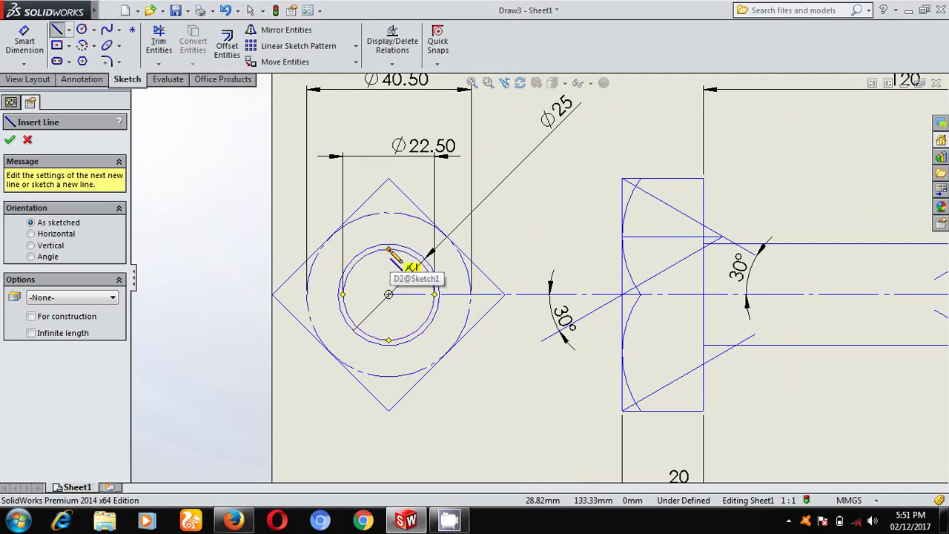
click(389, 250)
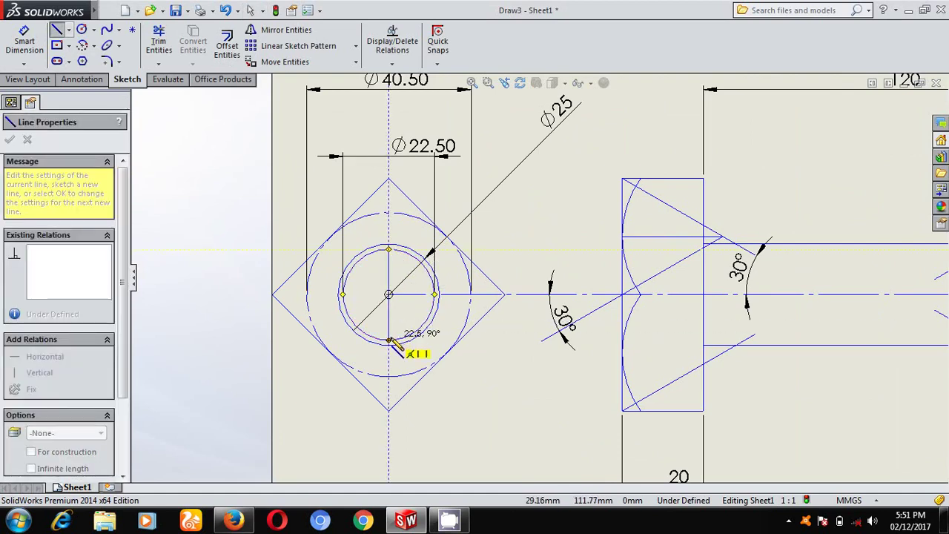
click(389, 341)
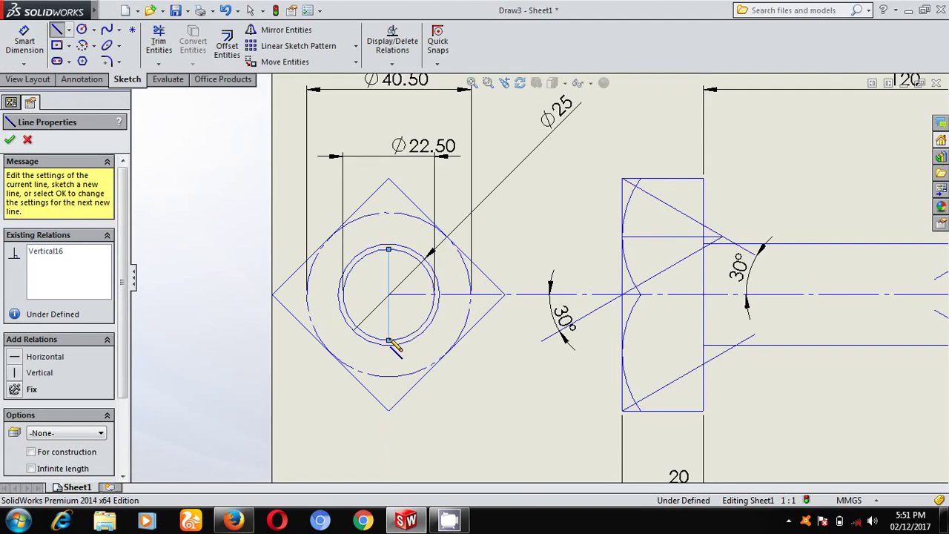
key(Escape)
- Extend the horizontal centerline through the end view's center to the far left side of the innermost circle
click(158, 64)
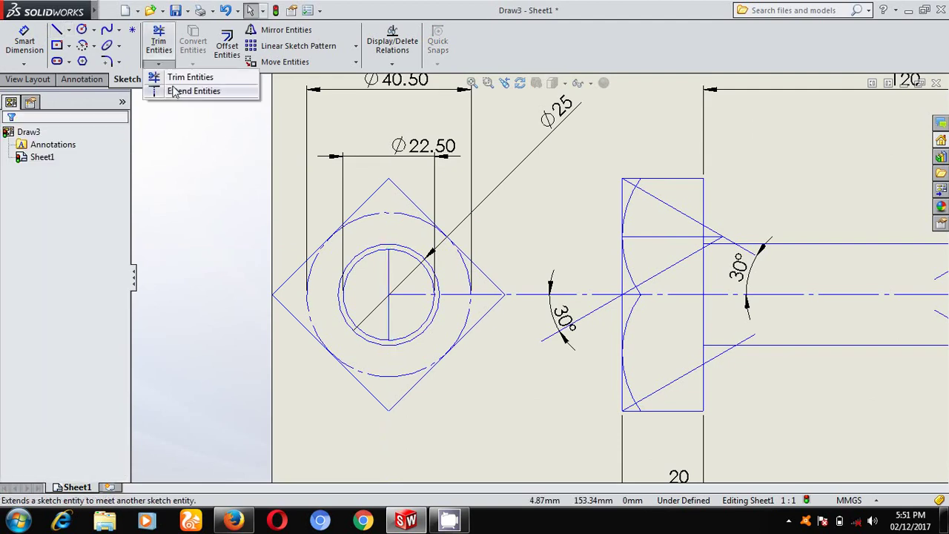
click(174, 47)
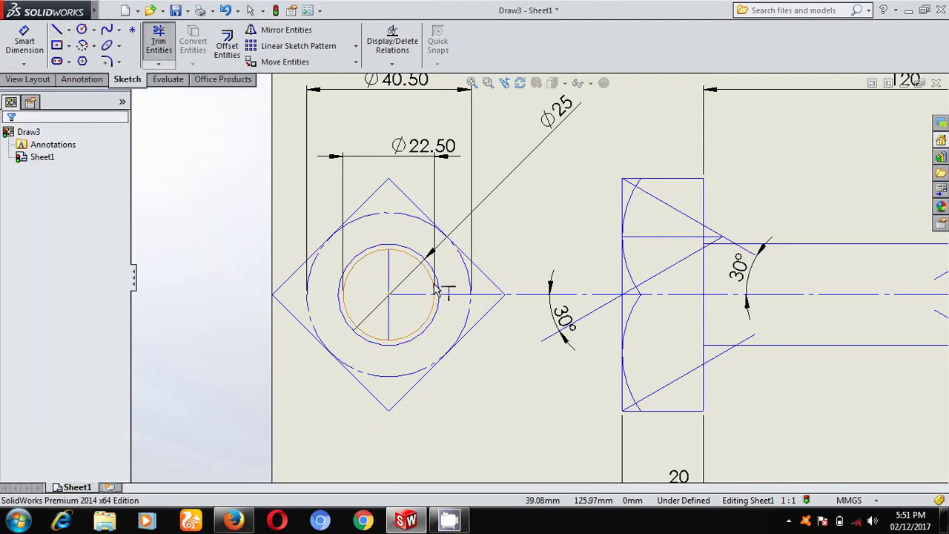
click(159, 39)
key(Escape)
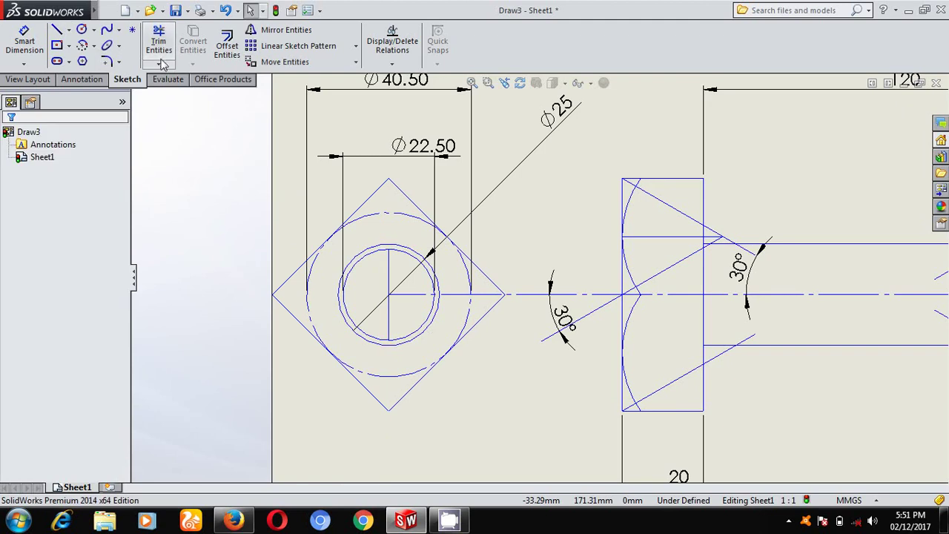
click(158, 63)
click(189, 91)
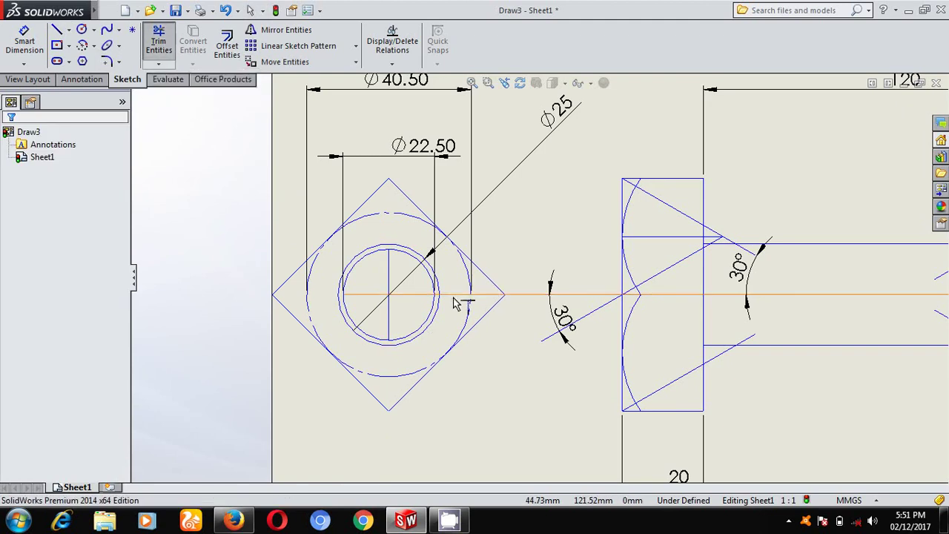
- Trim away the upper-right quarter of the innermost circle between the vertical line and the horizontal centerline
click(151, 46)
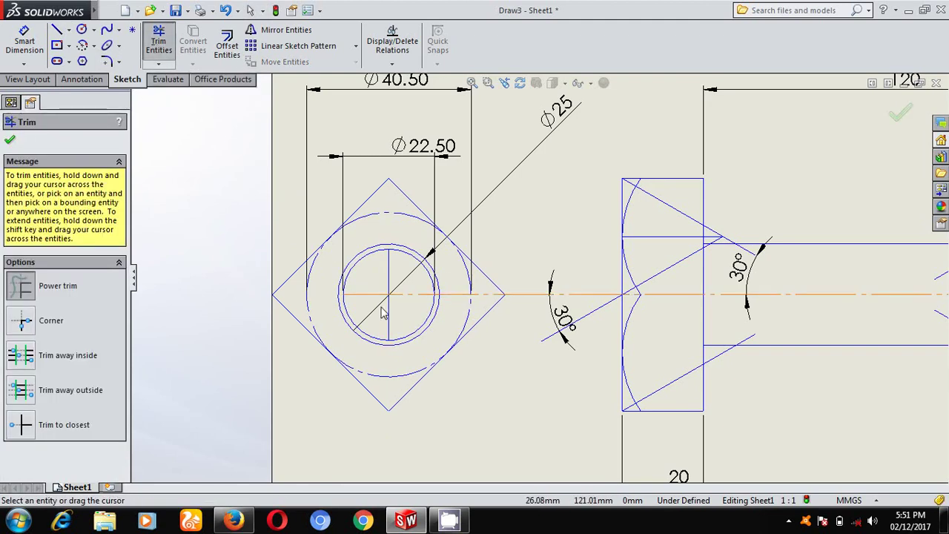
scroll(384, 309, down, 2)
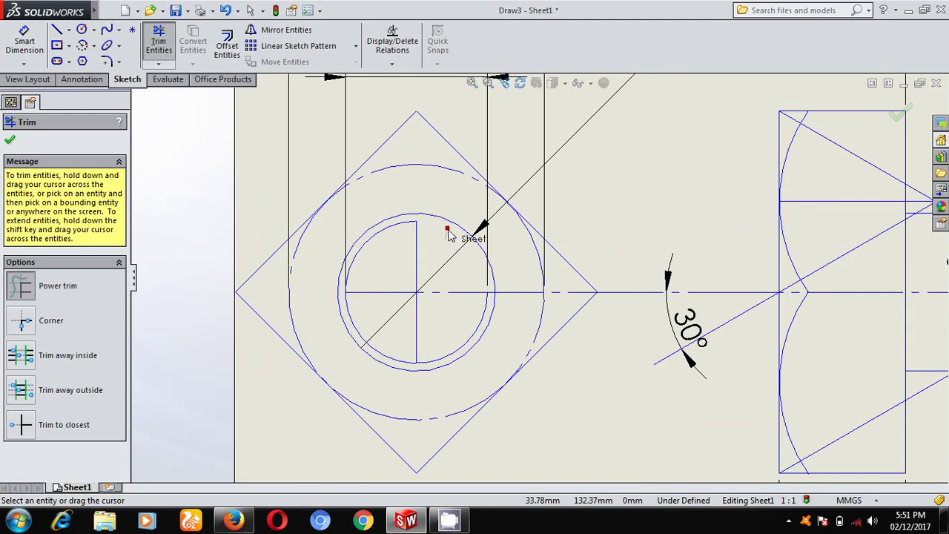
key(Escape)
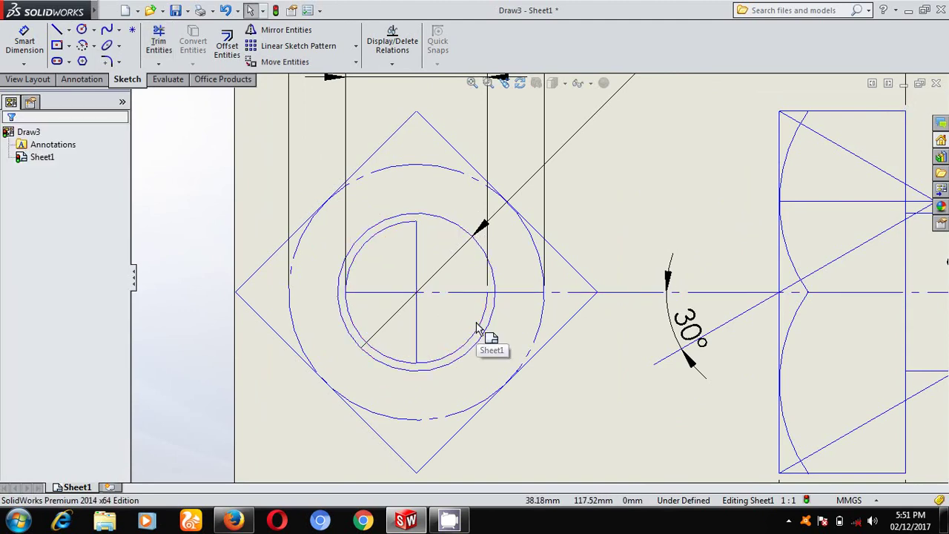
click(476, 330)
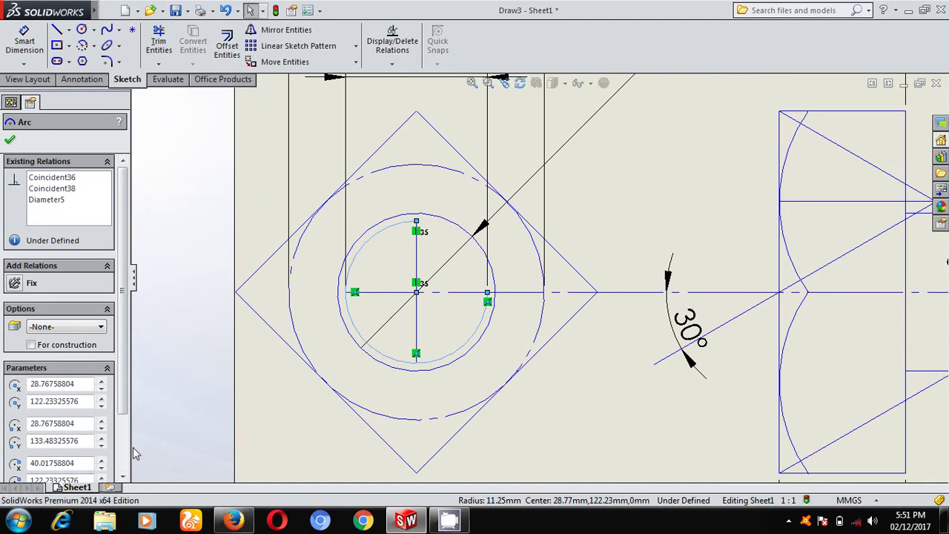
click(190, 290)
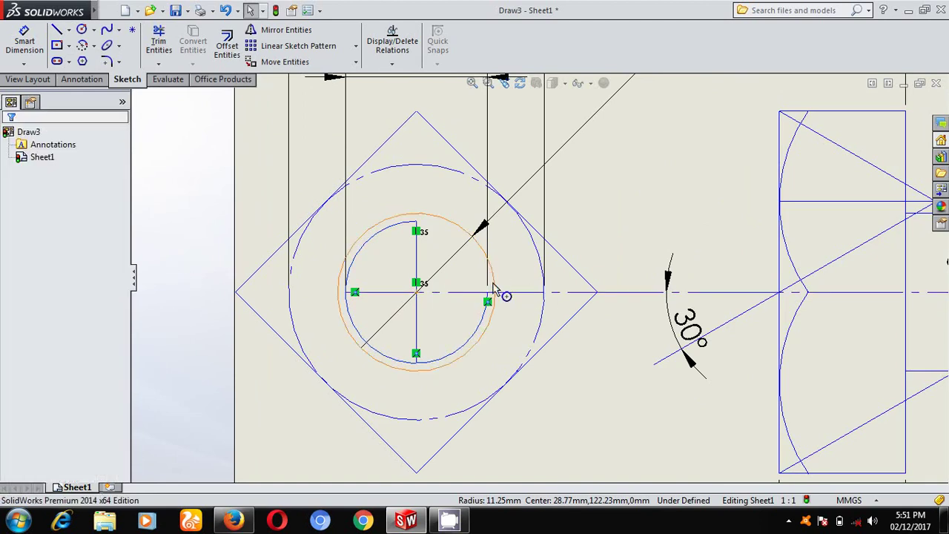